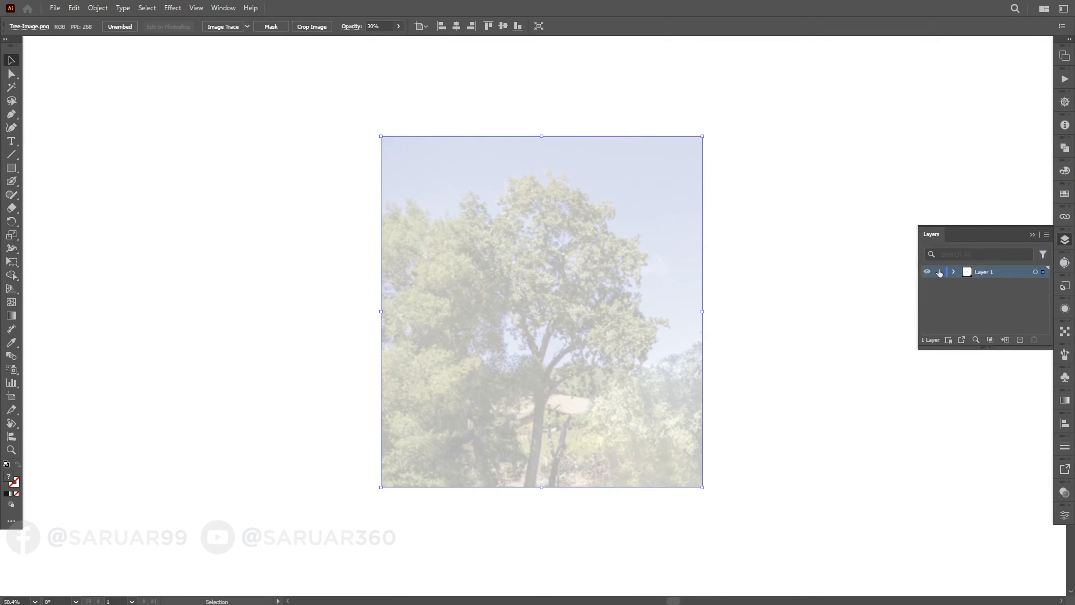
Lock the layer holding the faded tree photo and add a new layer for drawing
{"action": "left_click", "coordinate": [939, 271]}
{"action": "left_click", "coordinate": [1020, 339]}
{"action": "left_click", "coordinate": [718, 253]}
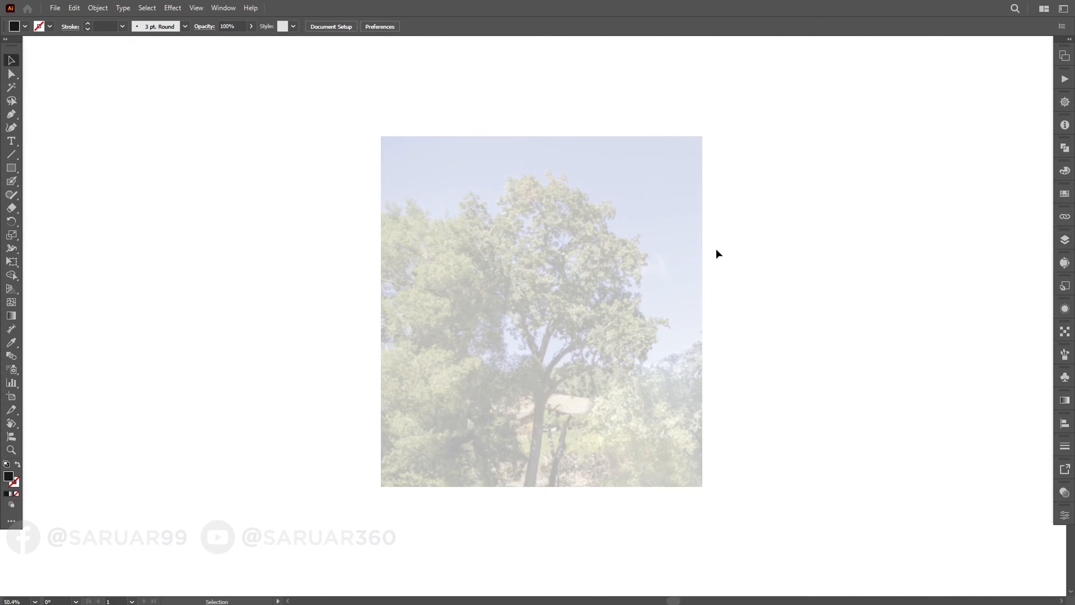
Paint the main trunk over the photo in black with the Blob Brush, from the first fork down past the photo's lower edge
{"action": "left_click_drag", "start_coordinate": [537, 312], "coordinate": [537, 322]}
{"action": "scroll", "coordinate": [537, 323], "scroll_direction": "up", "scroll_amount": 2}
{"action": "scroll", "coordinate": [873, 335], "scroll_direction": "up", "scroll_amount": 1}
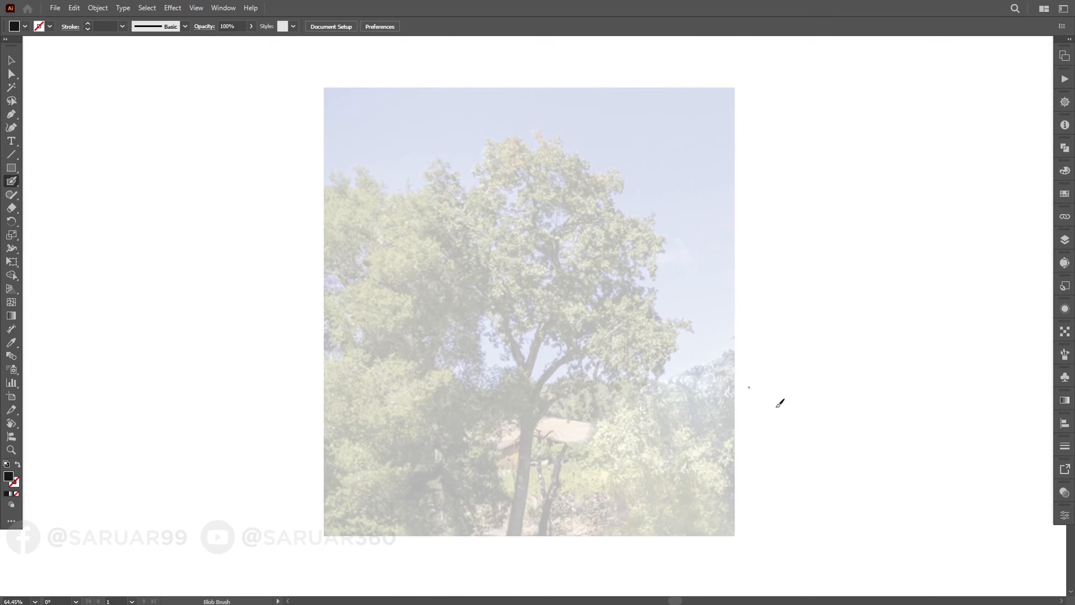
{"action": "scroll", "coordinate": [540, 462], "scroll_direction": "up", "scroll_amount": 2}
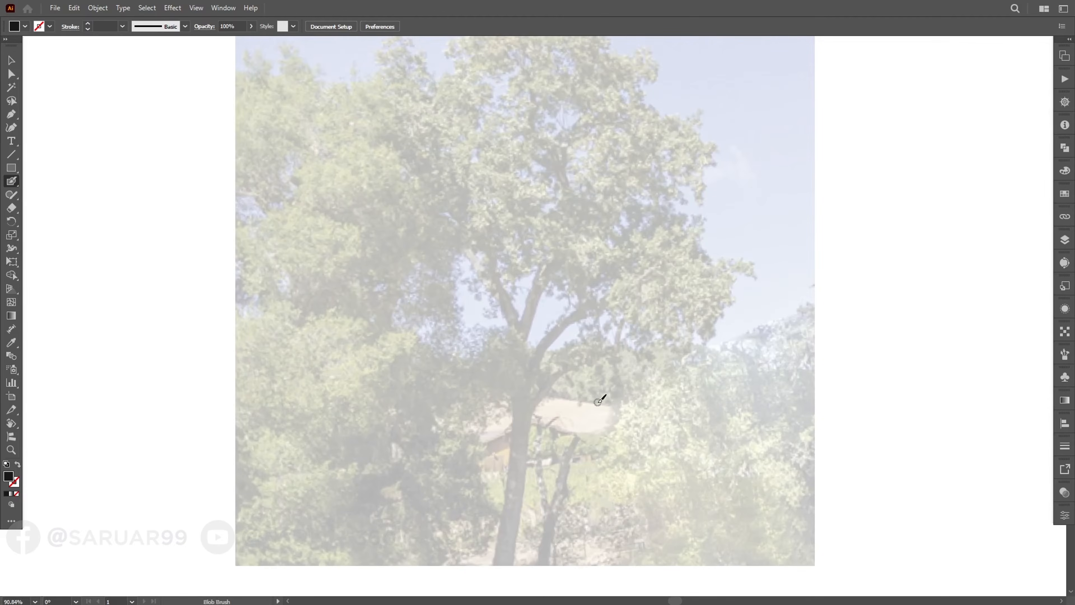
{"action": "scroll", "coordinate": [522, 398], "scroll_direction": "up", "scroll_amount": 1}
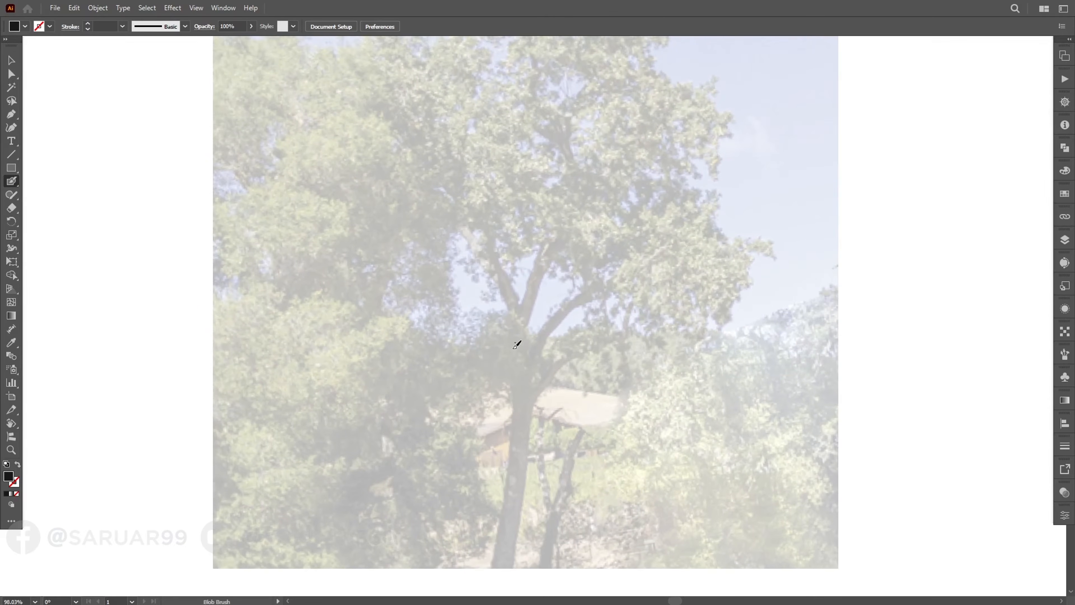
{"action": "left_click_drag", "start_coordinate": [513, 345], "coordinate": [513, 415]}
{"action": "key", "text": "ctrl+z"}
{"action": "mouse_move", "coordinate": [495, 264]}
{"action": "left_mouse_down"}
{"action": "mouse_move", "coordinate": [495, 571]}
{"action": "mouse_move", "coordinate": [527, 396]}
{"action": "mouse_move", "coordinate": [514, 516]}
{"action": "left_mouse_up"}
{"action": "mouse_move", "coordinate": [512, 332]}
{"action": "left_mouse_down"}
{"action": "mouse_move", "coordinate": [518, 394]}
{"action": "mouse_move", "coordinate": [494, 545]}
{"action": "left_mouse_up"}
{"action": "scroll", "coordinate": [518, 514], "scroll_direction": "up", "scroll_amount": 1}
{"action": "left_click_drag", "start_coordinate": [527, 419], "coordinate": [498, 588]}
Trim the trunk's lower edge with the Eraser, then fill its base and upper end with the Blob Brush
{"action": "key", "text": "shift+e"}
{"action": "left_click_drag", "start_coordinate": [493, 478], "coordinate": [473, 593]}
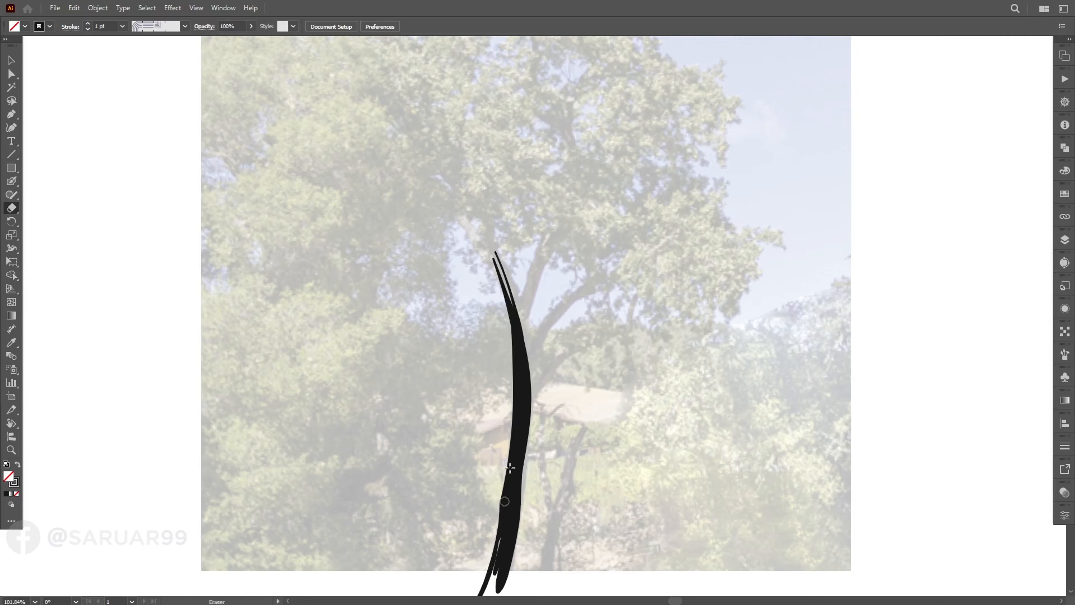
{"action": "left_click_drag", "start_coordinate": [630, 280], "coordinate": [679, 446]}
{"action": "left_click_drag", "start_coordinate": [381, 322], "coordinate": [416, 245]}
{"action": "left_click_drag", "start_coordinate": [416, 245], "coordinate": [494, 181]}
{"action": "key", "text": "shift+b"}
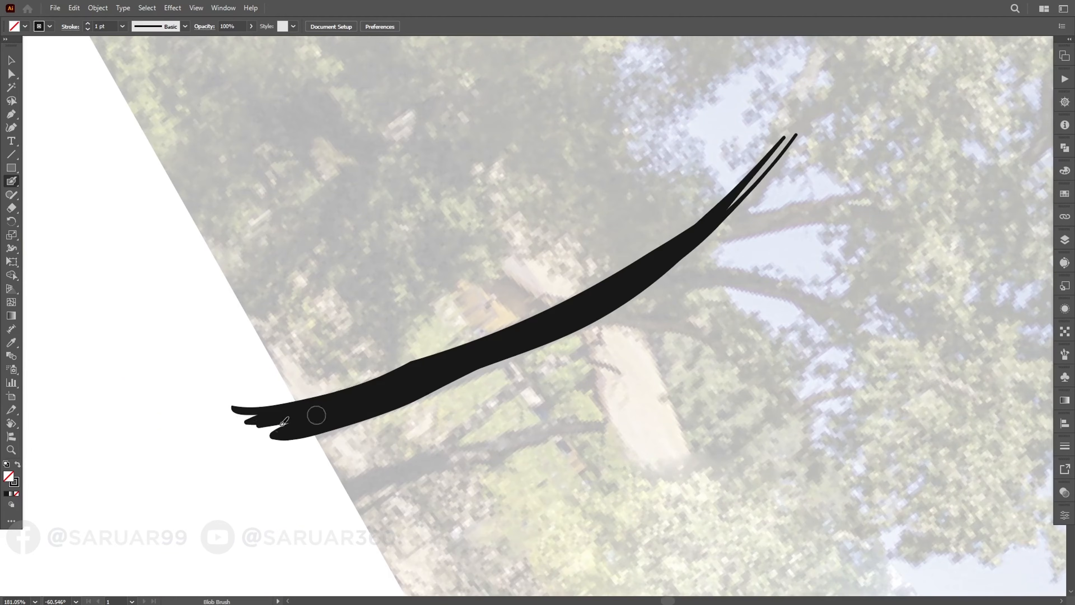
{"action": "mouse_move", "coordinate": [284, 420]}
{"action": "left_mouse_down"}
{"action": "mouse_move", "coordinate": [262, 435]}
{"action": "mouse_move", "coordinate": [439, 392]}
{"action": "mouse_move", "coordinate": [540, 343]}
{"action": "left_mouse_up"}
{"action": "left_click_drag", "start_coordinate": [776, 153], "coordinate": [591, 253]}
Paint a thick second limb rising from the top of the trunk and fill in the fork
{"action": "scroll", "coordinate": [592, 253], "scroll_direction": "up", "scroll_amount": 2}
{"action": "left_click_drag", "start_coordinate": [372, 456], "coordinate": [852, 301]}
{"action": "left_click_drag", "start_coordinate": [613, 340], "coordinate": [814, 314]}
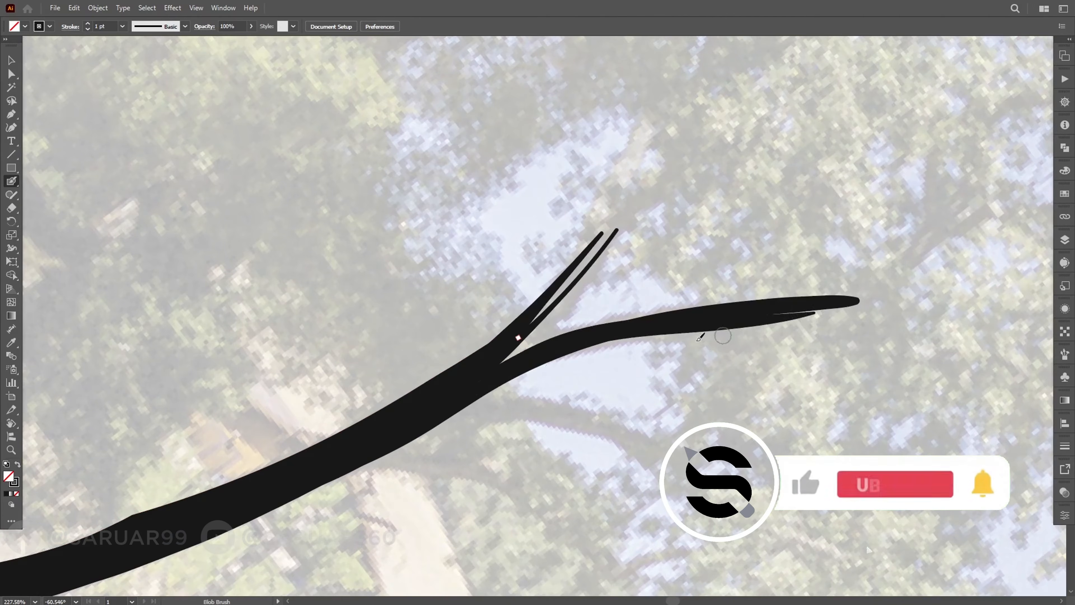
{"action": "mouse_move", "coordinate": [499, 385]}
{"action": "left_mouse_down"}
{"action": "mouse_move", "coordinate": [703, 331]}
{"action": "mouse_move", "coordinate": [555, 327]}
{"action": "left_mouse_up"}
Extend the left main limb along the photo's branch and thicken it evenly
{"action": "mouse_move", "coordinate": [758, 209]}
{"action": "left_mouse_down"}
{"action": "mouse_move", "coordinate": [775, 259]}
{"action": "mouse_move", "coordinate": [776, 359]}
{"action": "left_mouse_up"}
{"action": "left_click_drag", "start_coordinate": [543, 337], "coordinate": [784, 217]}
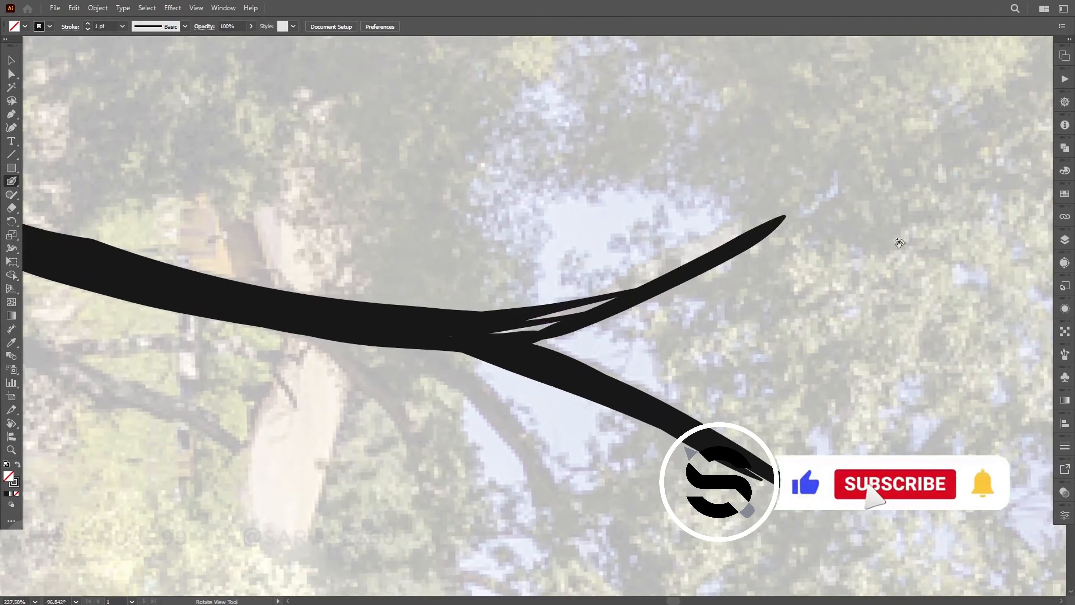
{"action": "left_click_drag", "start_coordinate": [900, 240], "coordinate": [904, 369]}
{"action": "left_click_drag", "start_coordinate": [630, 325], "coordinate": [713, 296]}
{"action": "key", "text": "ctrl+z"}
{"action": "mouse_move", "coordinate": [560, 338]}
{"action": "left_mouse_down"}
{"action": "mouse_move", "coordinate": [658, 327]}
{"action": "mouse_move", "coordinate": [483, 315]}
{"action": "mouse_move", "coordinate": [958, 278]}
{"action": "left_mouse_up"}
{"action": "scroll", "coordinate": [550, 311], "scroll_direction": "up", "scroll_amount": 2}
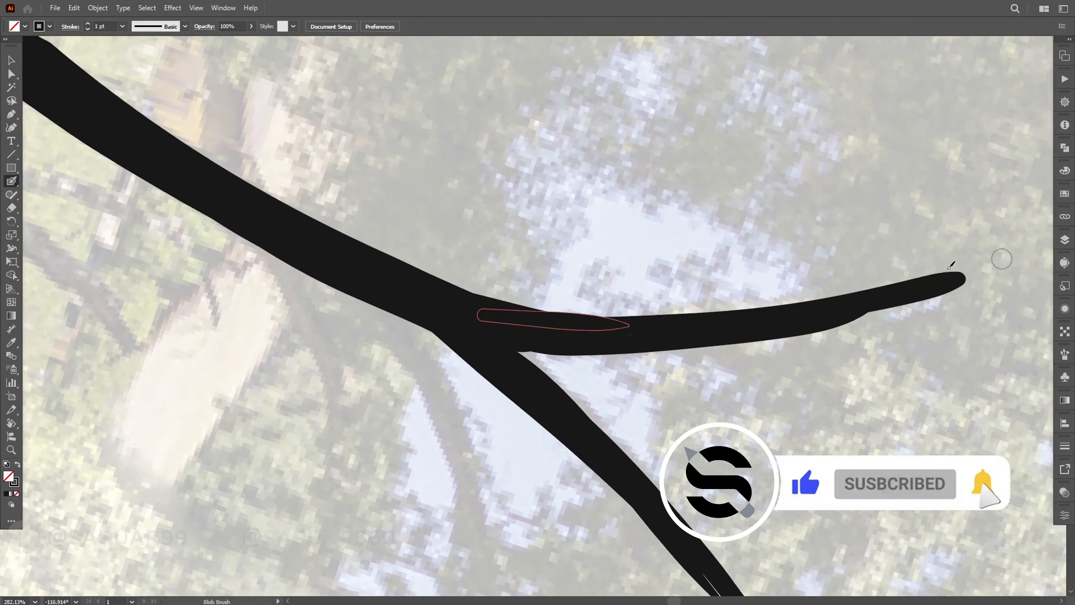
{"action": "left_click_drag", "start_coordinate": [798, 328], "coordinate": [1000, 283]}
Paint the lower right branch from the trunk, ending in a two-way fork
{"action": "scroll", "coordinate": [765, 348], "scroll_direction": "down", "scroll_amount": 8}
{"action": "left_click_drag", "start_coordinate": [765, 348], "coordinate": [624, 101]}
{"action": "scroll", "coordinate": [622, 441], "scroll_direction": "up", "scroll_amount": 4}
{"action": "left_click_drag", "start_coordinate": [621, 442], "coordinate": [515, 316]}
{"action": "scroll", "coordinate": [515, 316], "scroll_direction": "up", "scroll_amount": 3}
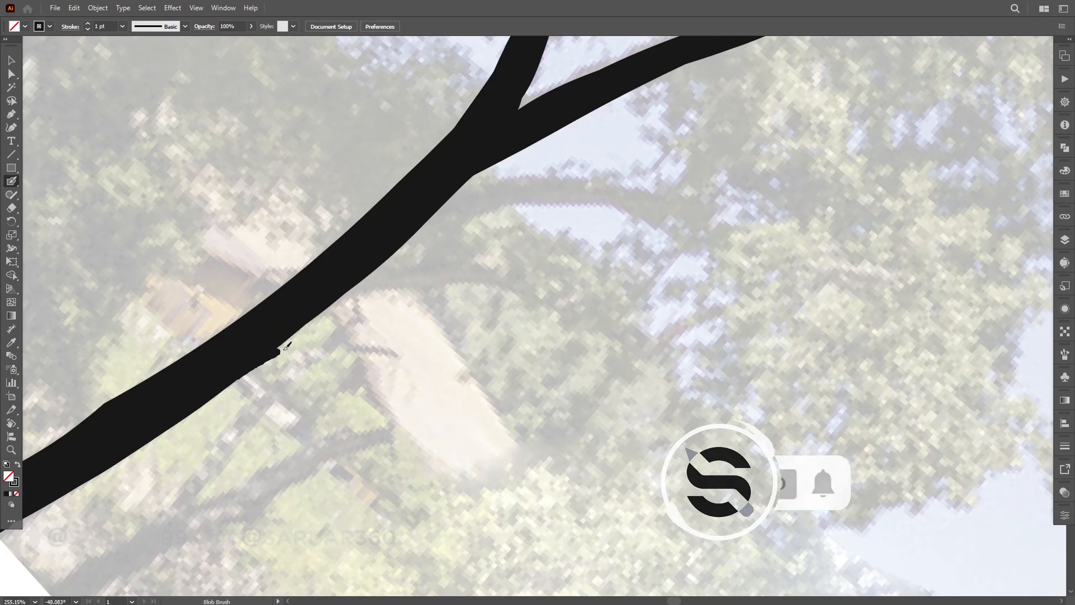
{"action": "mouse_move", "coordinate": [319, 320]}
{"action": "left_mouse_down"}
{"action": "mouse_move", "coordinate": [583, 312]}
{"action": "mouse_move", "coordinate": [724, 448]}
{"action": "left_mouse_up"}
{"action": "mouse_move", "coordinate": [371, 287]}
{"action": "left_mouse_down"}
{"action": "mouse_move", "coordinate": [636, 336]}
{"action": "mouse_move", "coordinate": [791, 291]}
{"action": "left_mouse_up"}
{"action": "scroll", "coordinate": [678, 249], "scroll_direction": "down", "scroll_amount": 1}
{"action": "left_click_drag", "start_coordinate": [679, 250], "coordinate": [544, 255]}
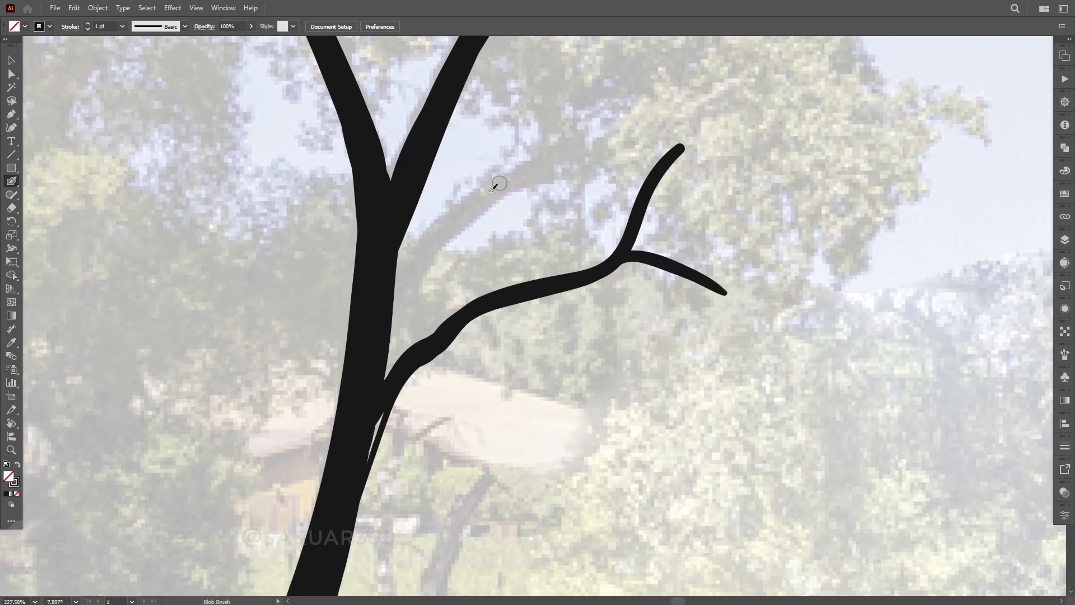
Paint the upper right side branch between the middle limb and the lower branch, filling the gap inside it
{"action": "left_click_drag", "start_coordinate": [499, 183], "coordinate": [393, 356]}
{"action": "mouse_move", "coordinate": [628, 83]}
{"action": "left_mouse_down"}
{"action": "mouse_move", "coordinate": [546, 156]}
{"action": "mouse_move", "coordinate": [376, 438]}
{"action": "left_mouse_up"}
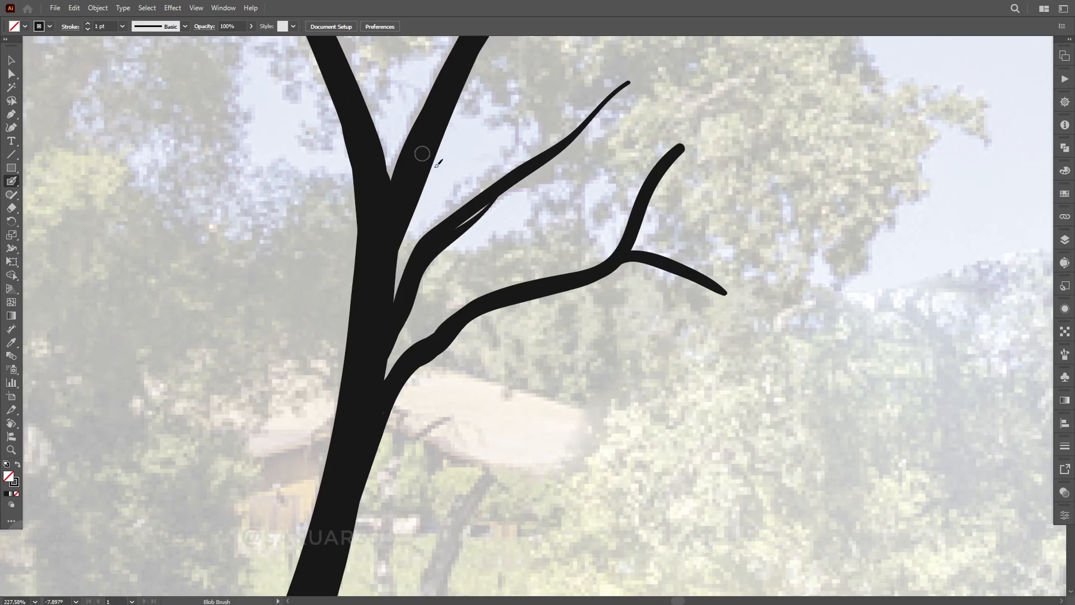
{"action": "left_click_drag", "start_coordinate": [469, 225], "coordinate": [703, 125]}
{"action": "key", "text": "ctrl+z"}
{"action": "left_click_drag", "start_coordinate": [494, 200], "coordinate": [454, 232]}
Add a lower twig and a curved upper twig to the upper right side branch
{"action": "scroll", "coordinate": [525, 184], "scroll_direction": "up", "scroll_amount": 1}
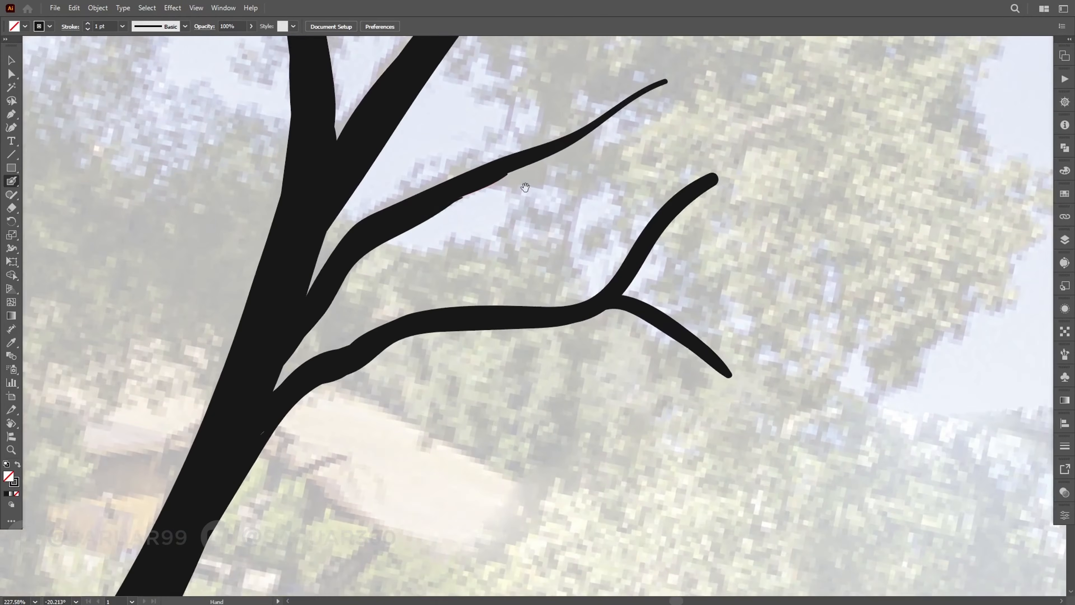
{"action": "left_click_drag", "start_coordinate": [470, 192], "coordinate": [661, 181]}
{"action": "left_click_drag", "start_coordinate": [757, 119], "coordinate": [745, 230]}
{"action": "left_click_drag", "start_coordinate": [568, 134], "coordinate": [394, 317]}
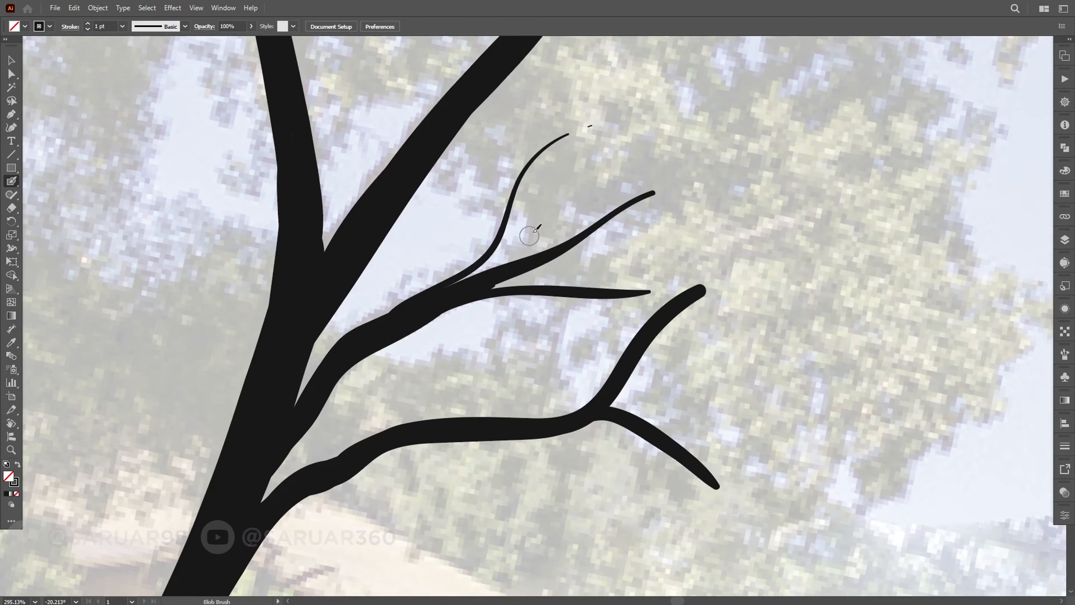
{"action": "mouse_move", "coordinate": [570, 127]}
{"action": "left_mouse_down"}
{"action": "mouse_move", "coordinate": [513, 197]}
{"action": "mouse_move", "coordinate": [324, 366]}
{"action": "mouse_move", "coordinate": [228, 503]}
{"action": "left_mouse_up"}
Thicken the fork between the two main limbs and add thin side twigs to the left limb
{"action": "left_click_drag", "start_coordinate": [377, 159], "coordinate": [372, 357]}
{"action": "scroll", "coordinate": [499, 256], "scroll_direction": "down", "scroll_amount": 1}
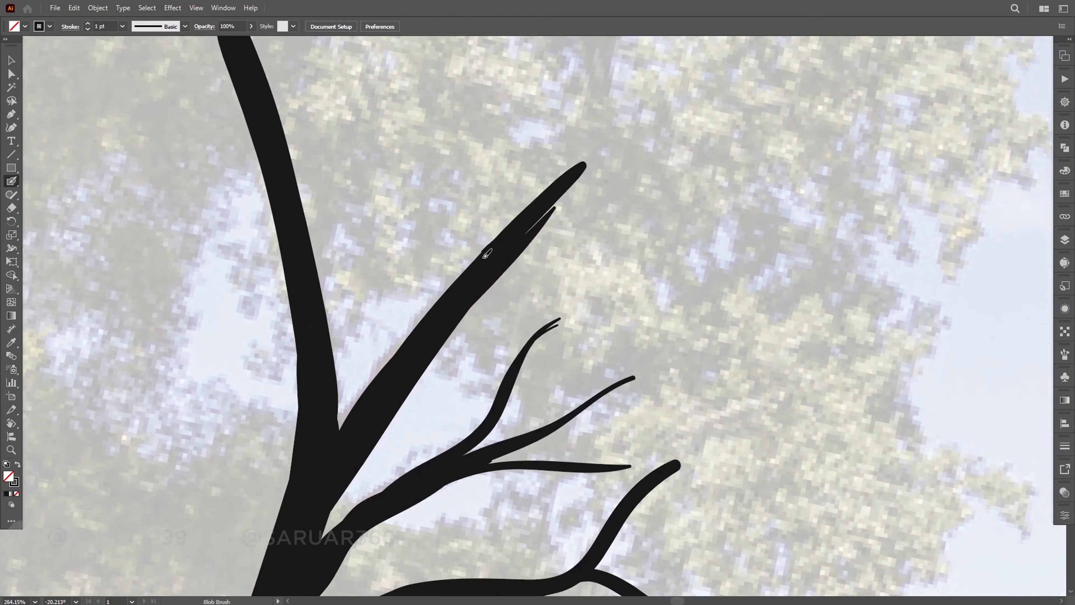
{"action": "left_click_drag", "start_coordinate": [486, 254], "coordinate": [340, 425]}
{"action": "left_click_drag", "start_coordinate": [296, 201], "coordinate": [339, 423]}
{"action": "left_click_drag", "start_coordinate": [343, 109], "coordinate": [325, 362]}
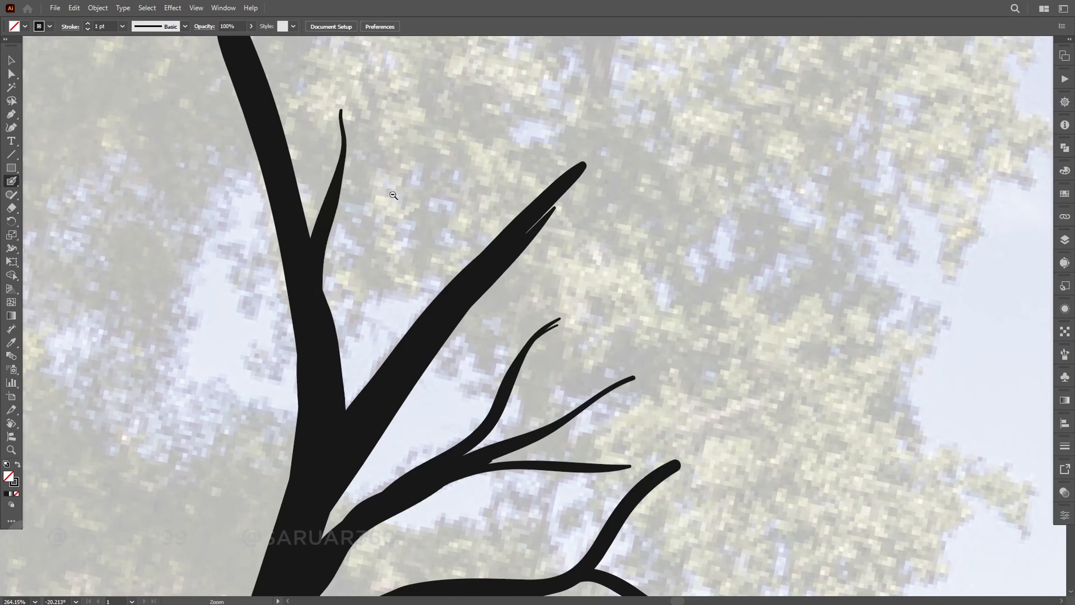
{"action": "left_click_drag", "start_coordinate": [487, 165], "coordinate": [423, 204]}
{"action": "scroll", "coordinate": [423, 205], "scroll_direction": "down", "scroll_amount": 5}
{"action": "left_click_drag", "start_coordinate": [161, 254], "coordinate": [335, 297]}
Thicken the trunk and the lower right branch where they join
{"action": "left_click_drag", "start_coordinate": [523, 302], "coordinate": [402, 225]}
{"action": "left_click_drag", "start_coordinate": [335, 580], "coordinate": [403, 307]}
{"action": "scroll", "coordinate": [402, 308], "scroll_direction": "up", "scroll_amount": 3}
{"action": "mouse_move", "coordinate": [382, 364]}
{"action": "left_mouse_down"}
{"action": "mouse_move", "coordinate": [342, 563]}
{"action": "mouse_move", "coordinate": [372, 478]}
{"action": "left_mouse_up"}
{"action": "mouse_move", "coordinate": [418, 466]}
{"action": "left_mouse_down"}
{"action": "mouse_move", "coordinate": [429, 517]}
{"action": "mouse_move", "coordinate": [414, 409]}
{"action": "left_mouse_up"}
{"action": "mouse_move", "coordinate": [510, 143]}
{"action": "left_mouse_down"}
{"action": "mouse_move", "coordinate": [547, 324]}
{"action": "mouse_move", "coordinate": [462, 514]}
{"action": "left_mouse_up"}
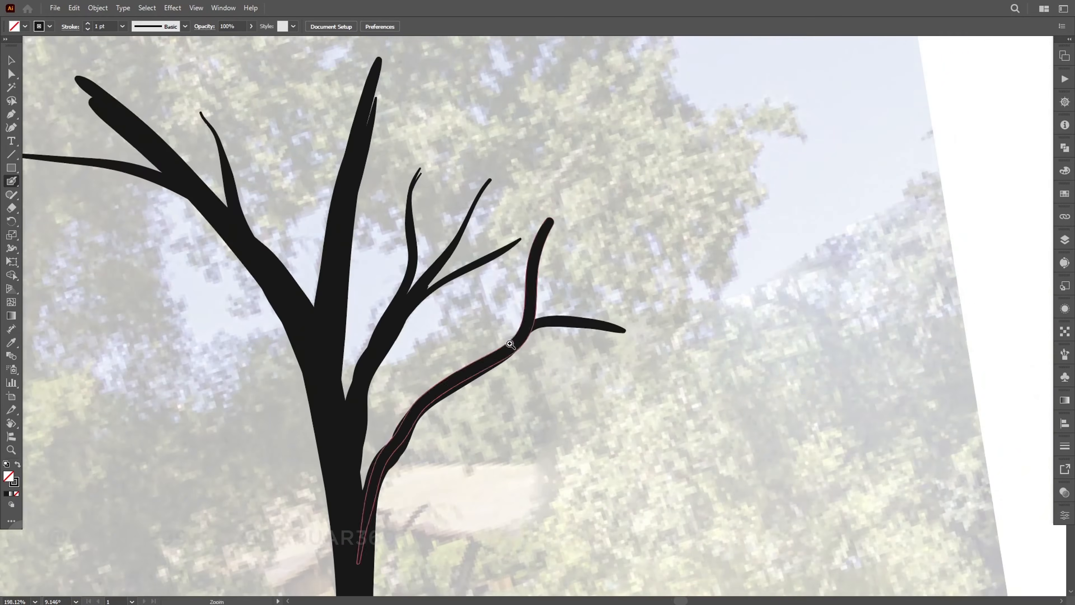
Taper the tips of the right side branches and the middle limb with the Eraser
{"action": "scroll", "coordinate": [511, 344], "scroll_direction": "up", "scroll_amount": 1}
{"action": "key", "text": "shift+e"}
{"action": "left_click_drag", "start_coordinate": [555, 207], "coordinate": [541, 311]}
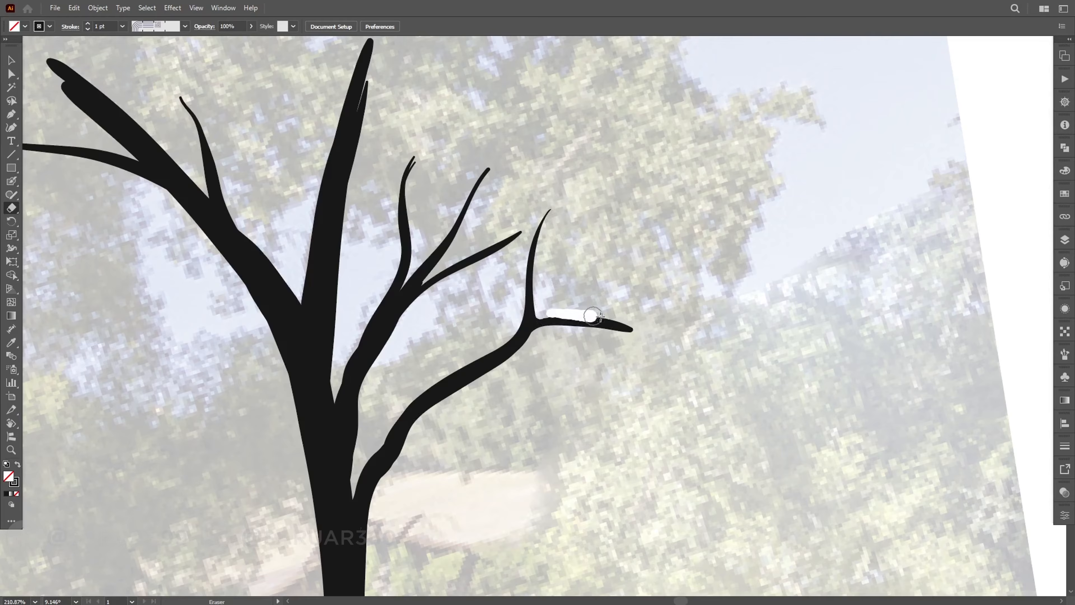
{"action": "left_click_drag", "start_coordinate": [463, 275], "coordinate": [544, 223]}
{"action": "left_click_drag", "start_coordinate": [420, 153], "coordinate": [411, 173]}
{"action": "left_click_drag", "start_coordinate": [400, 110], "coordinate": [438, 285]}
{"action": "left_click_drag", "start_coordinate": [415, 199], "coordinate": [403, 330]}
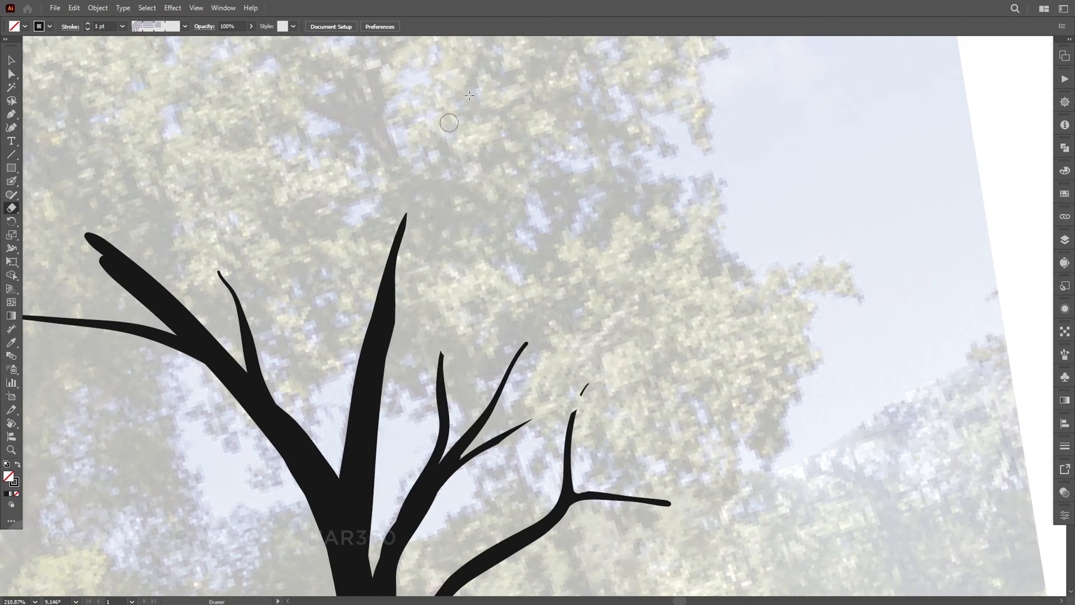
Paint a thick forked branch with three prongs above the middle limb and a separate curved branch near the crown's top
{"action": "key", "text": "shift+b"}
{"action": "left_click_drag", "start_coordinate": [432, 165], "coordinate": [460, 239]}
{"action": "left_click_drag", "start_coordinate": [293, 153], "coordinate": [432, 343]}
{"action": "mouse_move", "coordinate": [328, 98]}
{"action": "left_mouse_down"}
{"action": "mouse_move", "coordinate": [423, 234]}
{"action": "mouse_move", "coordinate": [426, 280]}
{"action": "left_mouse_up"}
{"action": "mouse_move", "coordinate": [399, 141]}
{"action": "left_mouse_down"}
{"action": "mouse_move", "coordinate": [413, 245]}
{"action": "mouse_move", "coordinate": [462, 401]}
{"action": "left_mouse_up"}
{"action": "left_click_drag", "start_coordinate": [330, 80], "coordinate": [420, 223]}
{"action": "left_click_drag", "start_coordinate": [299, 156], "coordinate": [414, 291]}
{"action": "left_click_drag", "start_coordinate": [362, 126], "coordinate": [399, 247]}
{"action": "key", "text": "ctrl+z"}
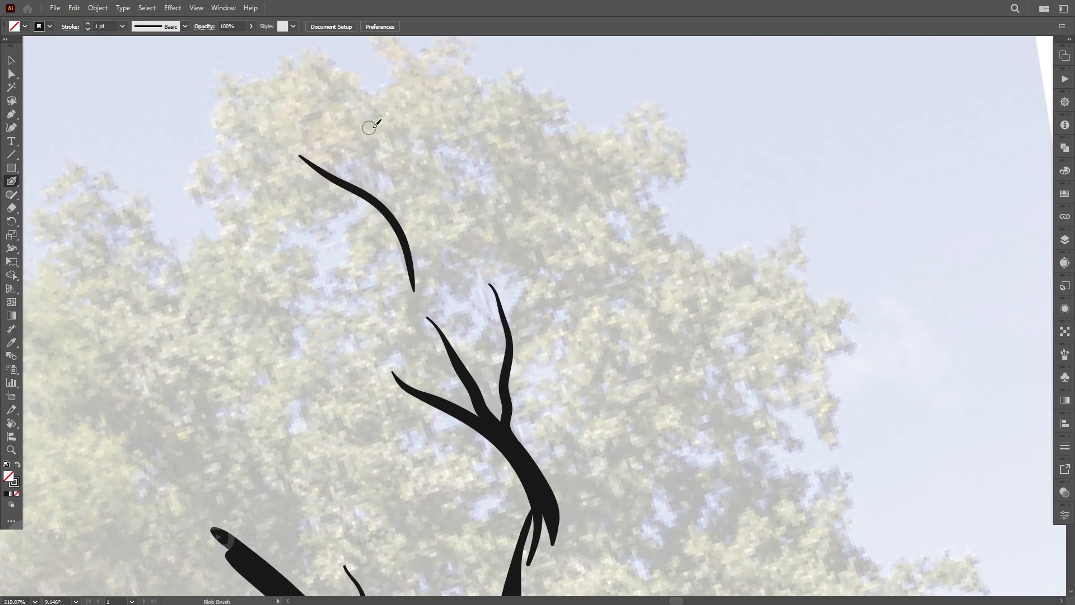
Paint two tapering twigs beyond the end of the left limb
{"action": "left_click_drag", "start_coordinate": [175, 427], "coordinate": [461, 196]}
{"action": "left_click_drag", "start_coordinate": [323, 203], "coordinate": [517, 298]}
{"action": "left_click_drag", "start_coordinate": [401, 142], "coordinate": [489, 270]}
Add thin twigs to the ends of the lower and upper right side branches
{"action": "scroll", "coordinate": [641, 242], "scroll_direction": "down", "scroll_amount": 1}
{"action": "left_click_drag", "start_coordinate": [776, 550], "coordinate": [543, 211]}
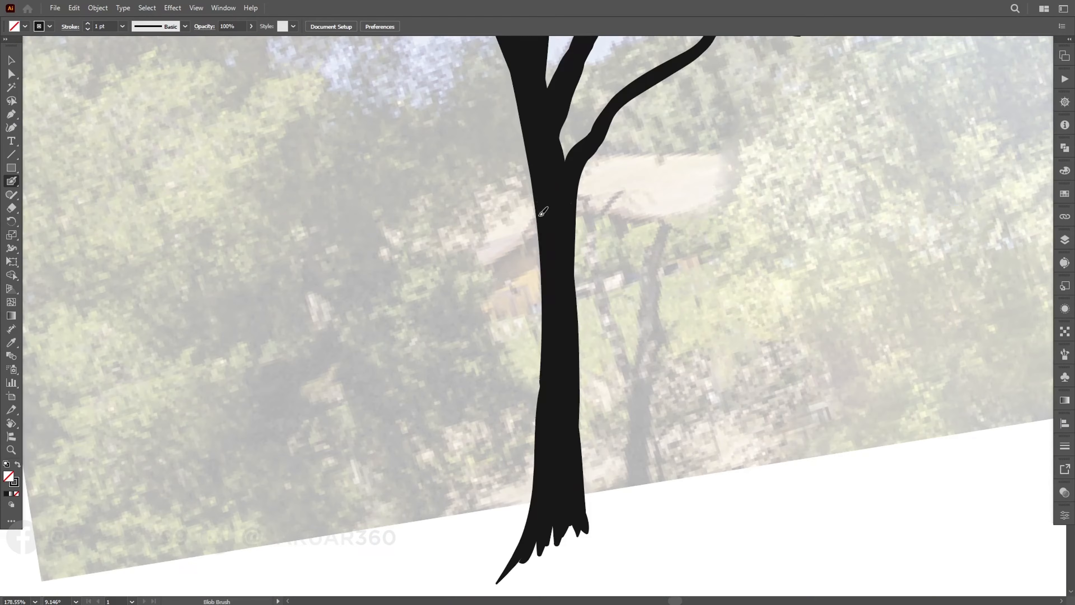
{"action": "scroll", "coordinate": [584, 190], "scroll_direction": "up", "scroll_amount": 3}
{"action": "mouse_move", "coordinate": [615, 153]}
{"action": "left_mouse_down"}
{"action": "mouse_move", "coordinate": [548, 250]}
{"action": "mouse_move", "coordinate": [473, 299]}
{"action": "left_mouse_up"}
{"action": "scroll", "coordinate": [473, 298], "scroll_direction": "up", "scroll_amount": 2}
{"action": "left_click_drag", "start_coordinate": [636, 281], "coordinate": [598, 273]}
{"action": "left_click_drag", "start_coordinate": [659, 322], "coordinate": [809, 430]}
{"action": "scroll", "coordinate": [556, 479], "scroll_direction": "up", "scroll_amount": 1}
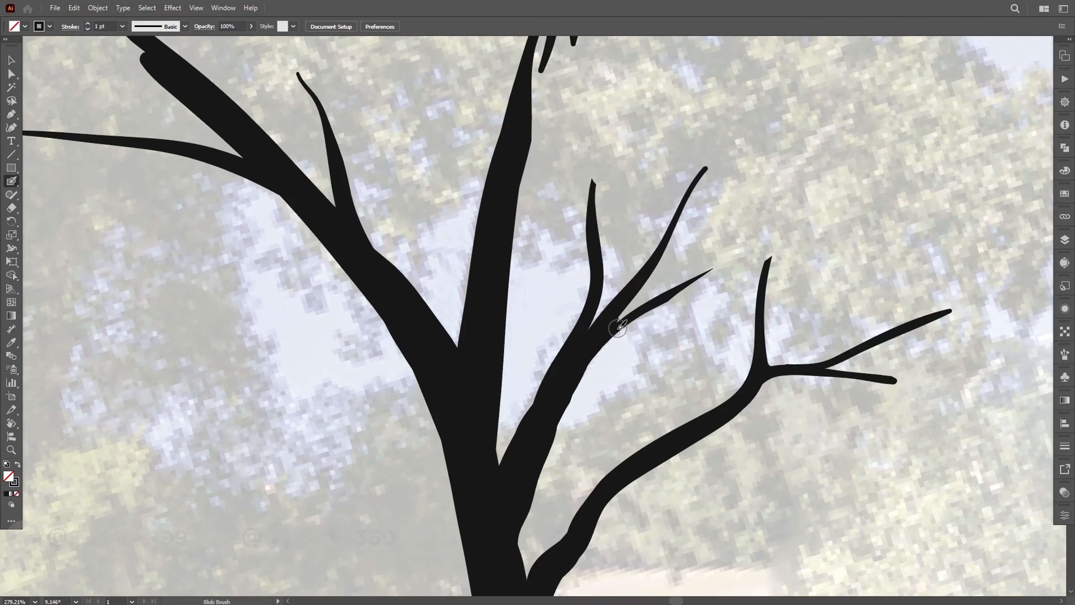
{"action": "mouse_move", "coordinate": [616, 333]}
{"action": "left_mouse_down"}
{"action": "mouse_move", "coordinate": [734, 295]}
{"action": "mouse_move", "coordinate": [843, 379]}
{"action": "left_mouse_up"}
{"action": "left_click_drag", "start_coordinate": [725, 242], "coordinate": [715, 331]}
{"action": "scroll", "coordinate": [721, 258], "scroll_direction": "down", "scroll_amount": 6}
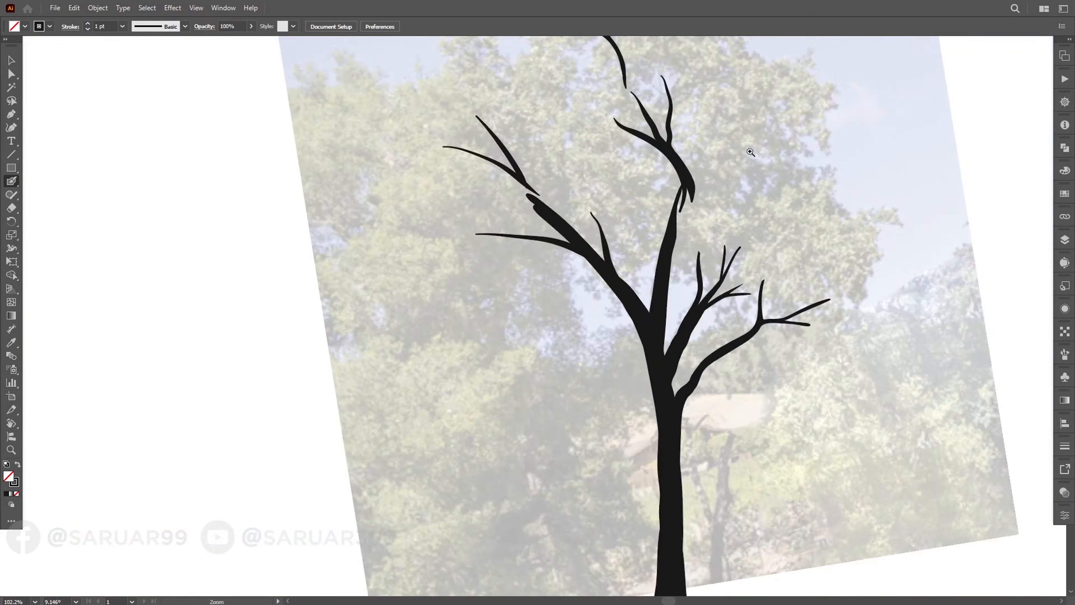
Paint a short twig on the middle limb's left side and a long forked branch reaching toward the crown's right side
{"action": "scroll", "coordinate": [751, 151], "scroll_direction": "up", "scroll_amount": 3}
{"action": "left_click_drag", "start_coordinate": [751, 151], "coordinate": [783, 250]}
{"action": "left_click_drag", "start_coordinate": [653, 332], "coordinate": [667, 327]}
{"action": "key", "text": "ctrl+z"}
{"action": "left_click_drag", "start_coordinate": [656, 363], "coordinate": [679, 318]}
{"action": "left_click_drag", "start_coordinate": [597, 336], "coordinate": [784, 274]}
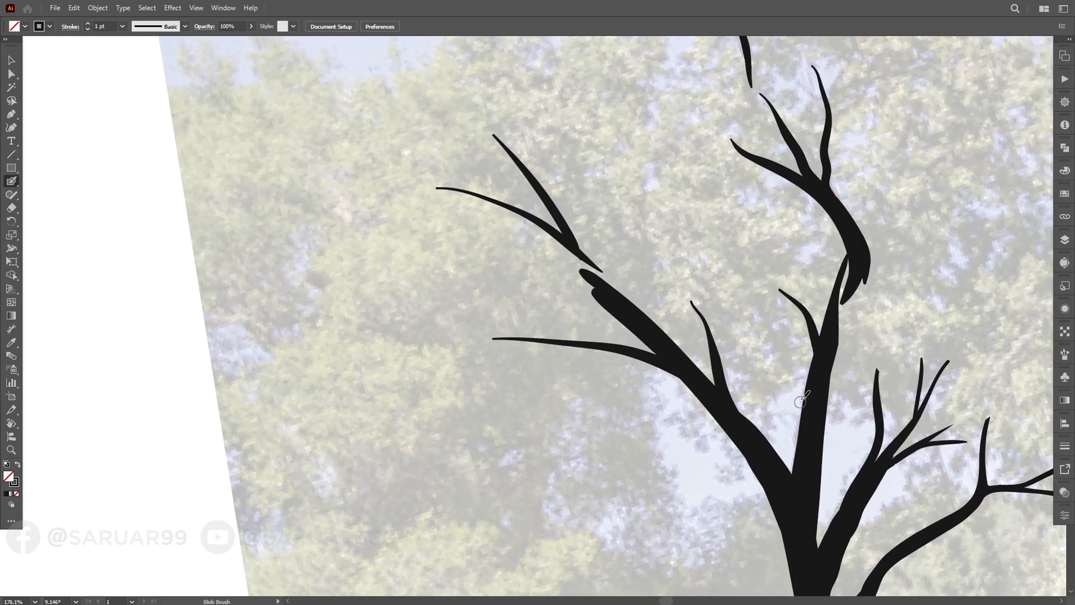
{"action": "left_click_drag", "start_coordinate": [799, 402], "coordinate": [457, 446]}
{"action": "scroll", "coordinate": [617, 292], "scroll_direction": "down", "scroll_amount": 1}
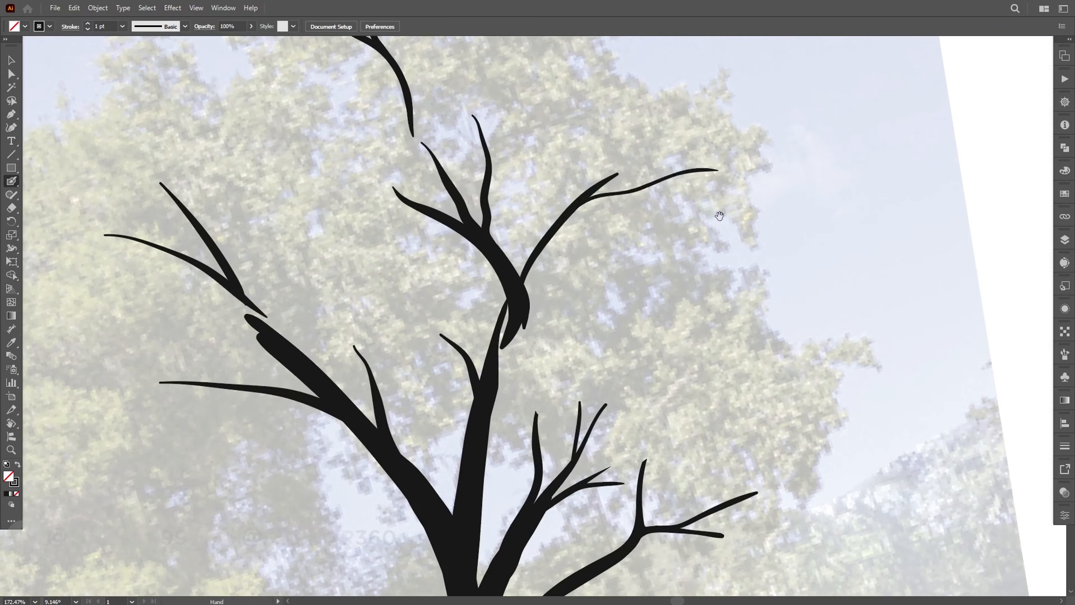
Paint a detached forked twig at the crown's right edge and extend the lowest right twig downward
{"action": "left_click_drag", "start_coordinate": [720, 215], "coordinate": [635, 112]}
{"action": "left_click_drag", "start_coordinate": [669, 283], "coordinate": [746, 256]}
{"action": "left_click_drag", "start_coordinate": [633, 299], "coordinate": [684, 64]}
{"action": "left_click_drag", "start_coordinate": [652, 189], "coordinate": [722, 217]}
Paint a forked twig and a single twig, both detached, in the foliage left of the left limb
{"action": "left_click_drag", "start_coordinate": [450, 114], "coordinate": [652, 391]}
{"action": "left_click_drag", "start_coordinate": [109, 192], "coordinate": [249, 178]}
{"action": "left_click_drag", "start_coordinate": [144, 197], "coordinate": [92, 219]}
{"action": "left_click_drag", "start_coordinate": [94, 282], "coordinate": [186, 262]}
{"action": "left_click_drag", "start_coordinate": [408, 183], "coordinate": [268, 135]}
Add a second prong to the left limb's short twig and join the limb's end to its outer twigs
{"action": "left_click_drag", "start_coordinate": [474, 423], "coordinate": [525, 413]}
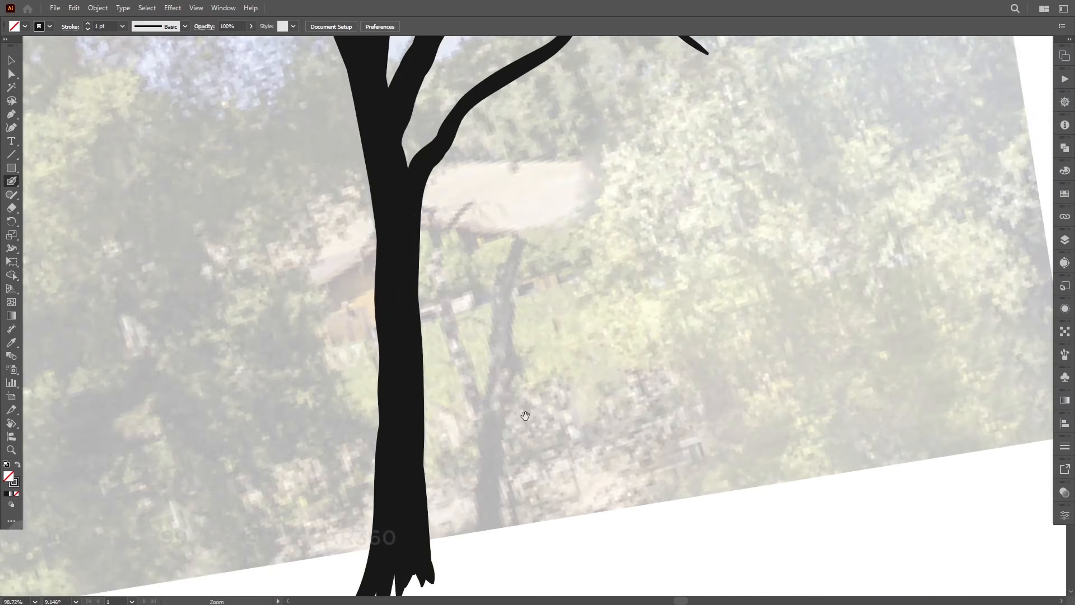
{"action": "left_click_drag", "start_coordinate": [393, 256], "coordinate": [519, 264]}
{"action": "mouse_move", "coordinate": [530, 120]}
{"action": "left_mouse_down"}
{"action": "mouse_move", "coordinate": [511, 272]}
{"action": "mouse_move", "coordinate": [590, 567]}
{"action": "left_mouse_up"}
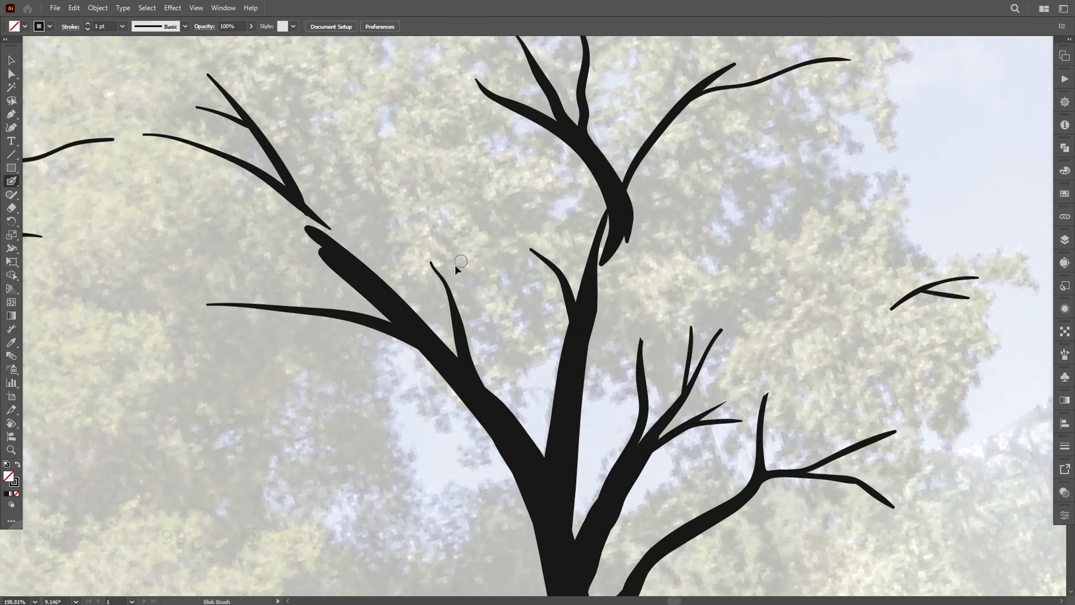
{"action": "left_click_drag", "start_coordinate": [423, 269], "coordinate": [450, 267]}
{"action": "left_click_drag", "start_coordinate": [491, 244], "coordinate": [475, 352]}
{"action": "left_click_drag", "start_coordinate": [240, 178], "coordinate": [355, 283]}
{"action": "left_click_drag", "start_coordinate": [266, 201], "coordinate": [300, 256]}
{"action": "left_click_drag", "start_coordinate": [357, 335], "coordinate": [275, 326]}
Add small twigs to the tips of the upper middle branch and the topmost branch, trimming with the Eraser
{"action": "left_click_drag", "start_coordinate": [472, 133], "coordinate": [529, 135]}
{"action": "left_click_drag", "start_coordinate": [498, 192], "coordinate": [543, 250]}
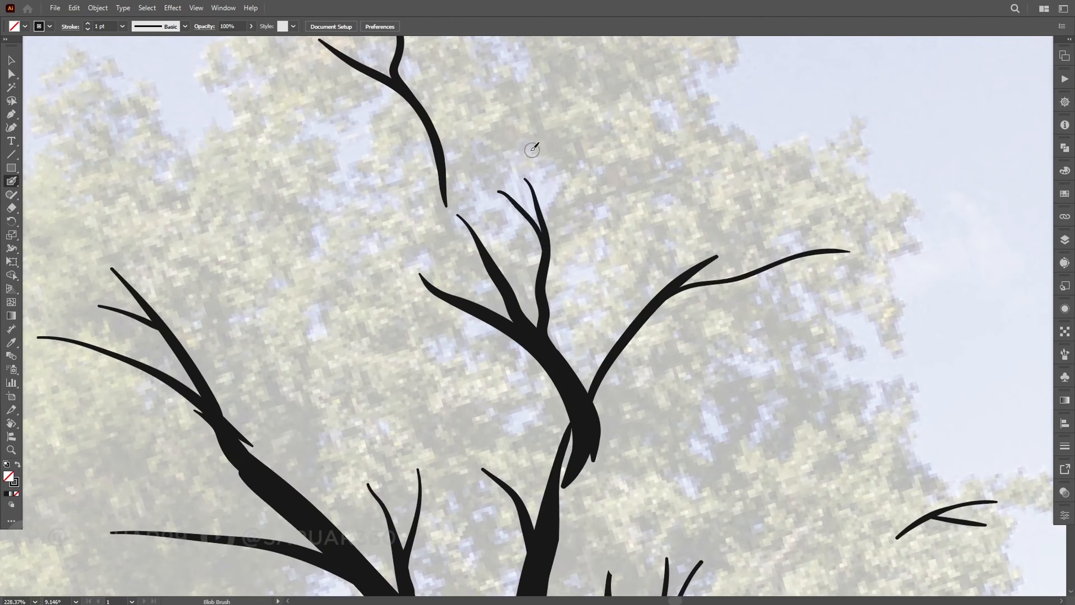
{"action": "left_click_drag", "start_coordinate": [562, 146], "coordinate": [534, 241]}
{"action": "left_click_drag", "start_coordinate": [567, 268], "coordinate": [486, 267]}
{"action": "left_click_drag", "start_coordinate": [457, 156], "coordinate": [529, 157]}
{"action": "left_click_drag", "start_coordinate": [532, 162], "coordinate": [552, 216]}
{"action": "key", "text": "shift+e"}
{"action": "mouse_move", "coordinate": [561, 148]}
{"action": "left_mouse_down"}
{"action": "mouse_move", "coordinate": [563, 189]}
{"action": "mouse_move", "coordinate": [591, 253]}
{"action": "left_mouse_up"}
{"action": "mouse_move", "coordinate": [455, 194]}
{"action": "left_mouse_down"}
{"action": "mouse_move", "coordinate": [580, 297]}
{"action": "mouse_move", "coordinate": [587, 403]}
{"action": "left_mouse_up"}
{"action": "left_click_drag", "start_coordinate": [420, 351], "coordinate": [515, 243]}
Paint a detached twig at the crown's upper left and two twigs linking the upper branch toward the topmost one
{"action": "key", "text": "shift+b"}
{"action": "left_click_drag", "start_coordinate": [519, 245], "coordinate": [620, 290]}
{"action": "left_click_drag", "start_coordinate": [692, 230], "coordinate": [726, 325]}
{"action": "left_click_drag", "start_coordinate": [655, 304], "coordinate": [755, 352]}
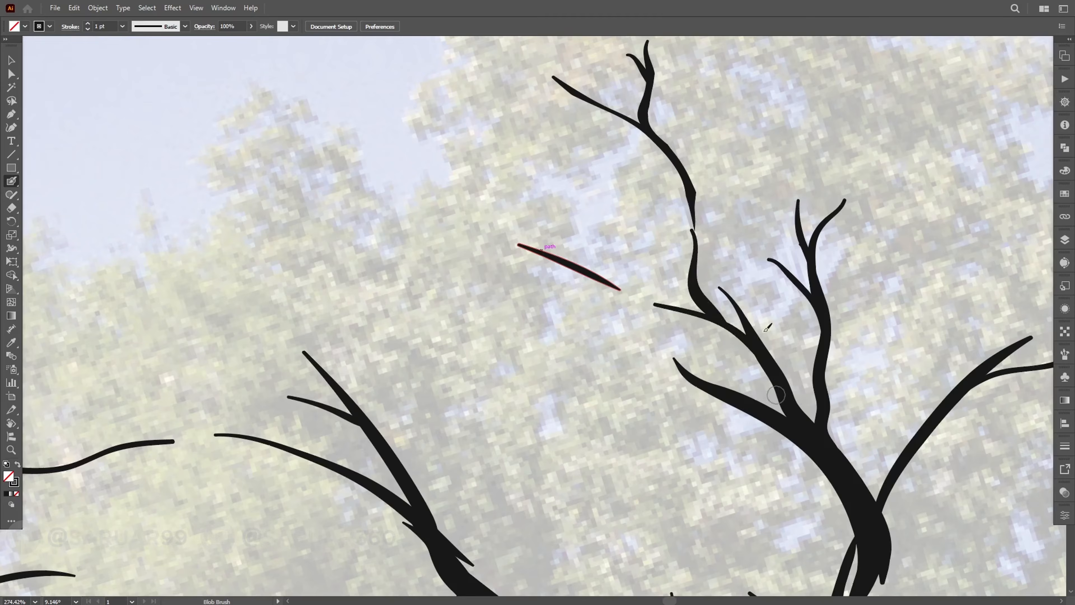
Extend the lower right branch with a long forked twig and paint a detached forked twig above it
{"action": "scroll", "coordinate": [767, 327], "scroll_direction": "down", "scroll_amount": 5}
{"action": "scroll", "coordinate": [484, 325], "scroll_direction": "up", "scroll_amount": 3}
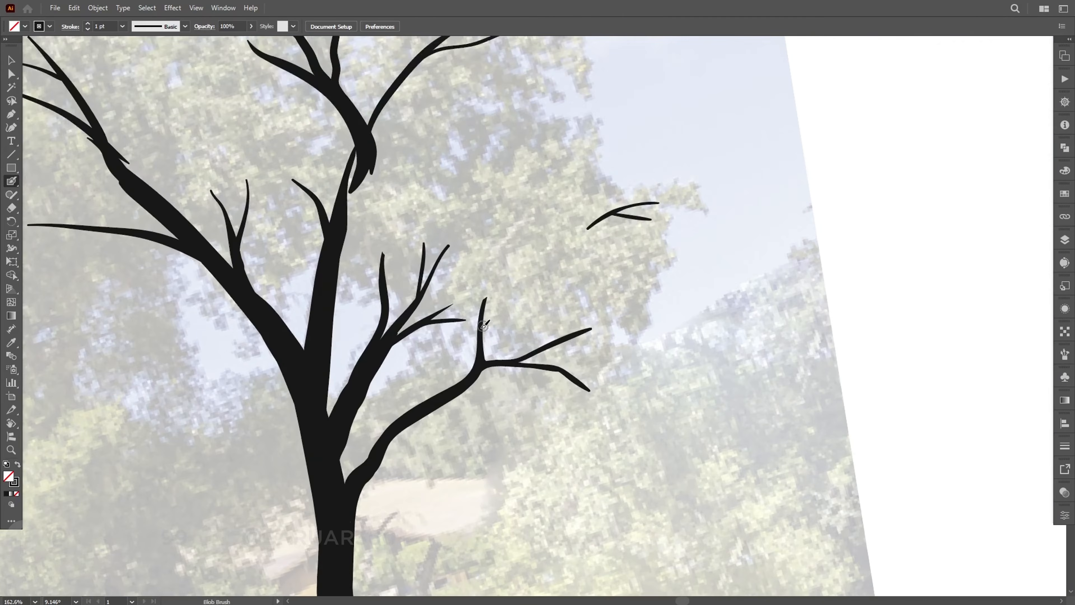
{"action": "left_click_drag", "start_coordinate": [477, 156], "coordinate": [660, 259]}
{"action": "left_click_drag", "start_coordinate": [684, 342], "coordinate": [727, 323]}
{"action": "scroll", "coordinate": [707, 268], "scroll_direction": "down", "scroll_amount": 4}
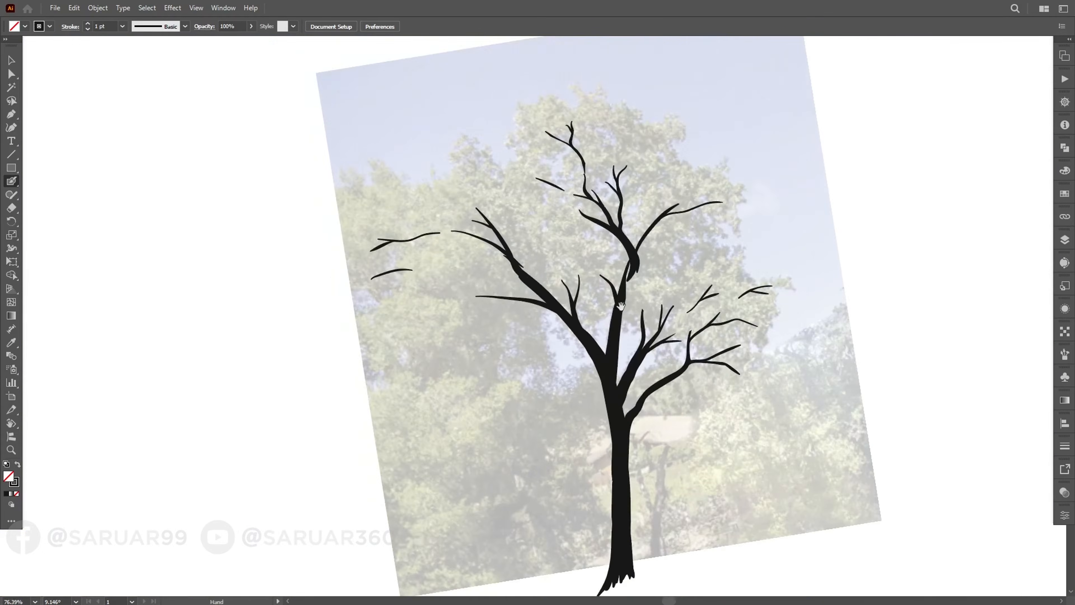
Reset the view rotation, select the whole tree drawing and unite its shapes with Pathfinder
{"action": "left_click_drag", "start_coordinate": [619, 298], "coordinate": [555, 224]}
{"action": "key", "text": "v"}
{"action": "scroll", "coordinate": [539, 254], "scroll_direction": "down", "scroll_amount": 1}
{"action": "key", "text": "ctrl+shift+1"}
{"action": "left_click_drag", "start_coordinate": [770, 89], "coordinate": [311, 567]}
{"action": "left_click", "coordinate": [1065, 148]}
{"action": "left_click", "coordinate": [933, 172]}
{"action": "left_click", "coordinate": [880, 220]}
Paint the first Blob Brush leaves around the tip of the detached forked twig at the crown's far right edge
{"action": "scroll", "coordinate": [682, 405], "scroll_direction": "up", "scroll_amount": 3}
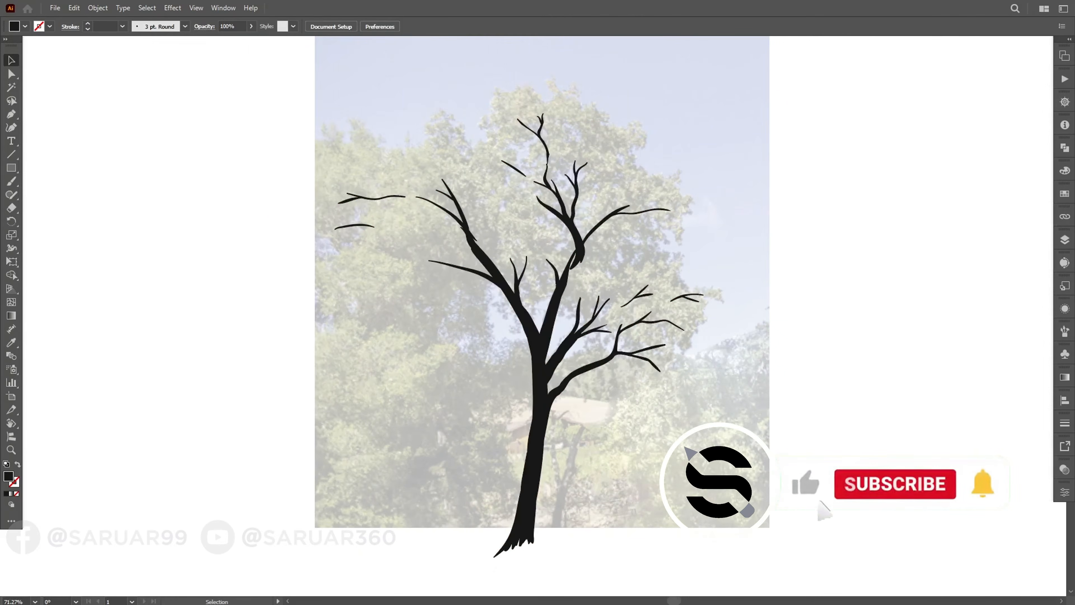
{"action": "key", "text": "shift+b"}
{"action": "scroll", "coordinate": [749, 273], "scroll_direction": "up", "scroll_amount": 5}
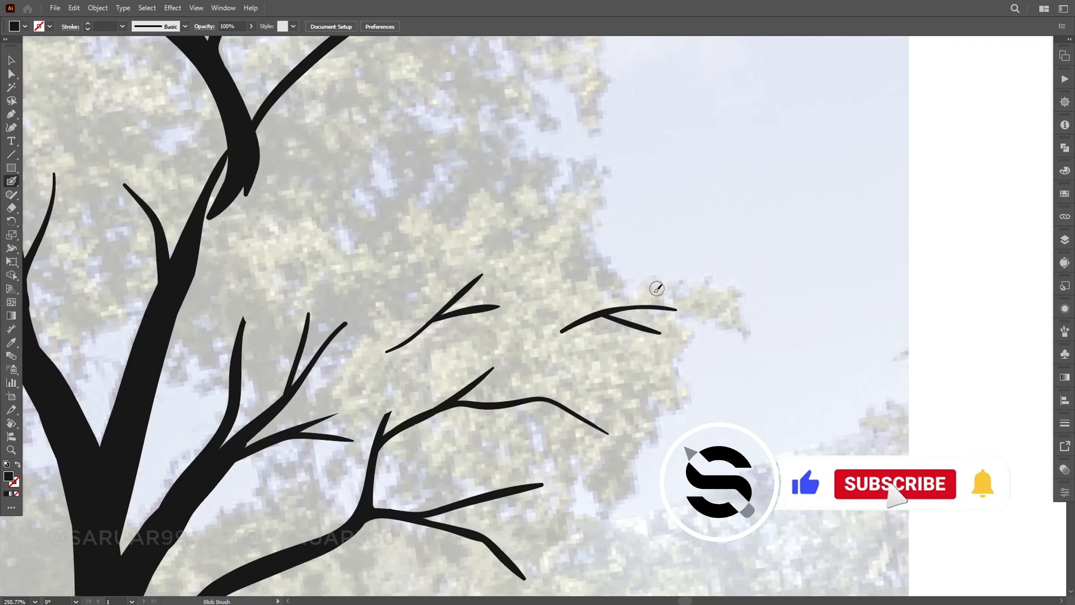
{"action": "scroll", "coordinate": [658, 287], "scroll_direction": "down", "scroll_amount": 2}
{"action": "mouse_move", "coordinate": [654, 287]}
{"action": "left_mouse_down"}
{"action": "mouse_move", "coordinate": [645, 300]}
{"action": "mouse_move", "coordinate": [678, 300]}
{"action": "left_mouse_up"}
{"action": "key", "text": "v"}
{"action": "left_click", "coordinate": [482, 383]}
{"action": "left_click", "coordinate": [551, 312]}
{"action": "key", "text": "shift+b"}
{"action": "scroll", "coordinate": [659, 299], "scroll_direction": "up", "scroll_amount": 4}
{"action": "left_click_drag", "start_coordinate": [722, 304], "coordinate": [653, 314]}
{"action": "mouse_move", "coordinate": [674, 309]}
{"action": "left_mouse_down"}
{"action": "mouse_move", "coordinate": [693, 319]}
{"action": "mouse_move", "coordinate": [718, 279]}
{"action": "left_mouse_up"}
{"action": "mouse_move", "coordinate": [721, 296]}
{"action": "left_mouse_down"}
{"action": "mouse_move", "coordinate": [742, 290]}
{"action": "mouse_move", "coordinate": [735, 314]}
{"action": "left_mouse_up"}
{"action": "mouse_move", "coordinate": [753, 316]}
{"action": "left_mouse_down"}
{"action": "mouse_move", "coordinate": [775, 325]}
{"action": "mouse_move", "coordinate": [762, 299]}
{"action": "left_mouse_up"}
{"action": "mouse_move", "coordinate": [750, 321]}
{"action": "left_mouse_down"}
{"action": "mouse_move", "coordinate": [764, 332]}
{"action": "mouse_move", "coordinate": [716, 321]}
{"action": "left_mouse_up"}
Rotate the view and cover the base and lower fork of the detached far-right twig with leaves
{"action": "left_click_drag", "start_coordinate": [711, 247], "coordinate": [722, 339]}
{"action": "left_click_drag", "start_coordinate": [534, 325], "coordinate": [561, 313]}
{"action": "left_click_drag", "start_coordinate": [569, 327], "coordinate": [621, 325]}
{"action": "mouse_move", "coordinate": [596, 356]}
{"action": "left_mouse_down"}
{"action": "mouse_move", "coordinate": [596, 374]}
{"action": "mouse_move", "coordinate": [651, 395]}
{"action": "left_mouse_up"}
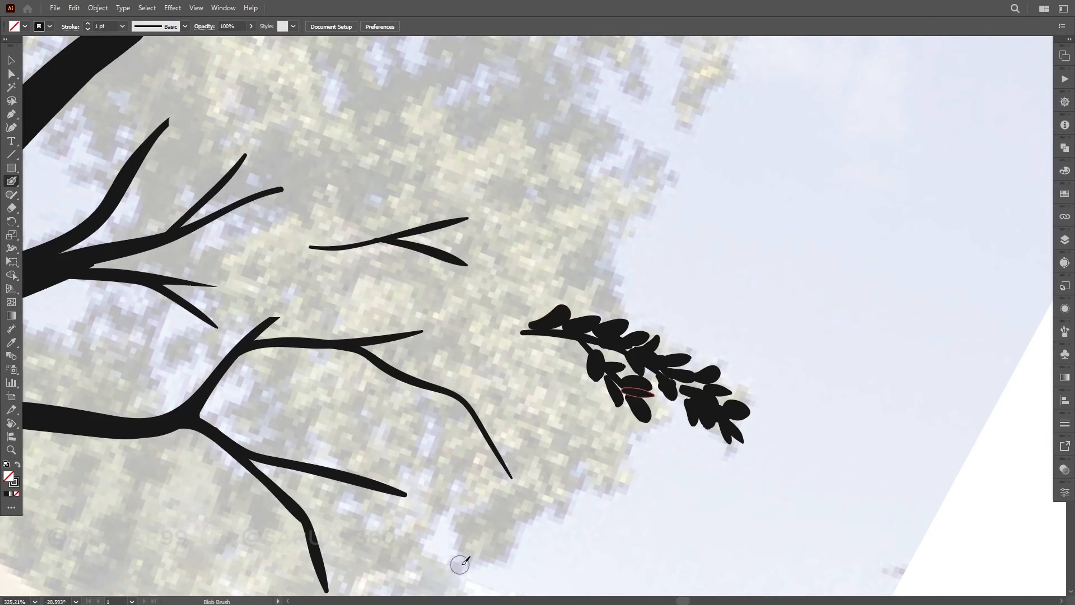
Paint a dense leaf cluster at the tip of the lower right branch's long twig
{"action": "left_click_drag", "start_coordinate": [459, 564], "coordinate": [470, 570]}
{"action": "mouse_move", "coordinate": [472, 550]}
{"action": "left_mouse_down"}
{"action": "mouse_move", "coordinate": [493, 563]}
{"action": "mouse_move", "coordinate": [508, 537]}
{"action": "left_mouse_up"}
{"action": "left_click_drag", "start_coordinate": [470, 537], "coordinate": [473, 515]}
{"action": "mouse_move", "coordinate": [444, 526]}
{"action": "left_mouse_down"}
{"action": "mouse_move", "coordinate": [470, 541]}
{"action": "mouse_move", "coordinate": [467, 507]}
{"action": "left_mouse_up"}
{"action": "left_click_drag", "start_coordinate": [493, 506], "coordinate": [490, 487]}
{"action": "left_click_drag", "start_coordinate": [504, 500], "coordinate": [522, 483]}
{"action": "left_click_drag", "start_coordinate": [523, 496], "coordinate": [544, 505]}
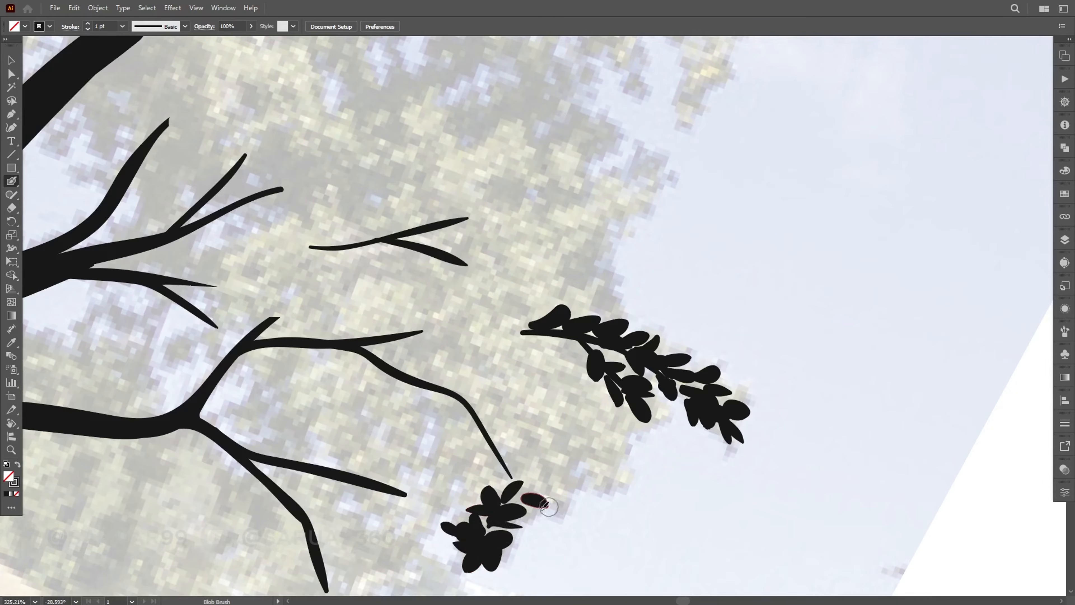
{"action": "left_click_drag", "start_coordinate": [500, 457], "coordinate": [482, 444]}
{"action": "left_click_drag", "start_coordinate": [496, 440], "coordinate": [503, 417]}
Rotate the view and paint a large leaf cluster with short stems at the crown's upper right edge
{"action": "mouse_move", "coordinate": [469, 179]}
{"action": "left_mouse_down"}
{"action": "mouse_move", "coordinate": [461, 173]}
{"action": "mouse_move", "coordinate": [477, 188]}
{"action": "left_mouse_up"}
{"action": "mouse_move", "coordinate": [499, 183]}
{"action": "left_mouse_down"}
{"action": "mouse_move", "coordinate": [478, 187]}
{"action": "mouse_move", "coordinate": [519, 203]}
{"action": "left_mouse_up"}
{"action": "left_click_drag", "start_coordinate": [493, 207], "coordinate": [518, 203]}
{"action": "left_click_drag", "start_coordinate": [499, 226], "coordinate": [523, 216]}
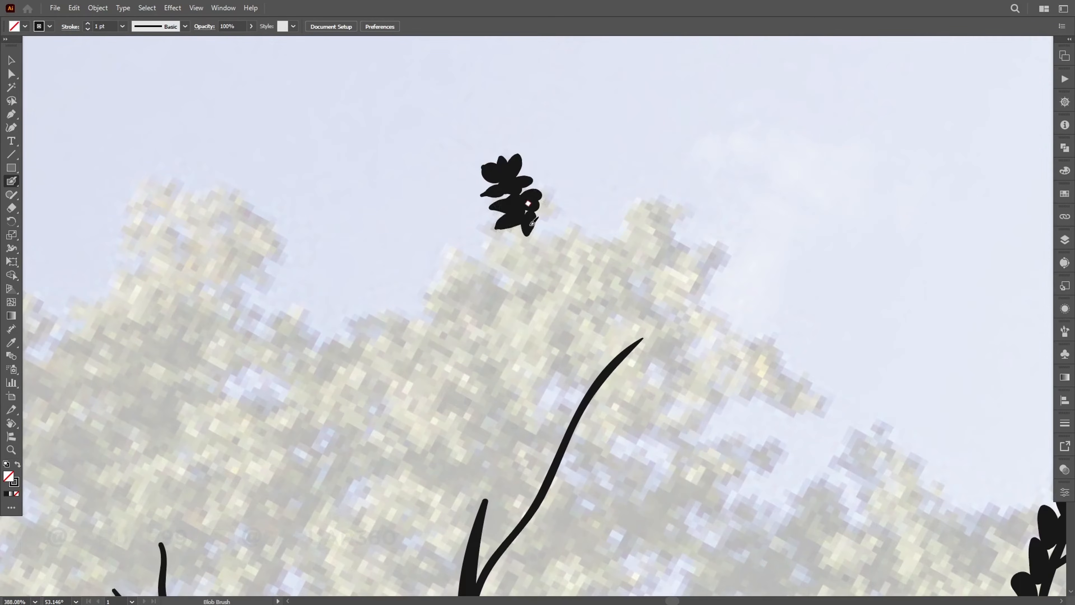
{"action": "left_click_drag", "start_coordinate": [509, 251], "coordinate": [523, 233]}
{"action": "left_click_drag", "start_coordinate": [539, 244], "coordinate": [525, 233]}
{"action": "left_click_drag", "start_coordinate": [559, 219], "coordinate": [511, 233]}
{"action": "left_click_drag", "start_coordinate": [493, 255], "coordinate": [517, 242]}
{"action": "left_click_drag", "start_coordinate": [531, 247], "coordinate": [544, 288]}
{"action": "left_click_drag", "start_coordinate": [565, 254], "coordinate": [553, 281]}
{"action": "mouse_move", "coordinate": [585, 232]}
{"action": "left_mouse_down"}
{"action": "mouse_move", "coordinate": [557, 258]}
{"action": "mouse_move", "coordinate": [571, 254]}
{"action": "left_mouse_up"}
Paint smaller leaf clusters below the large one, following the crown's right edge
{"action": "left_click_drag", "start_coordinate": [668, 234], "coordinate": [664, 222]}
{"action": "left_click_drag", "start_coordinate": [674, 208], "coordinate": [663, 221]}
{"action": "left_click_drag", "start_coordinate": [636, 241], "coordinate": [660, 231]}
{"action": "left_click_drag", "start_coordinate": [721, 249], "coordinate": [708, 263]}
{"action": "left_click_drag", "start_coordinate": [757, 354], "coordinate": [650, 286]}
{"action": "left_click_drag", "start_coordinate": [656, 280], "coordinate": [641, 290]}
{"action": "left_click_drag", "start_coordinate": [703, 322], "coordinate": [678, 331]}
{"action": "left_click_drag", "start_coordinate": [706, 356], "coordinate": [695, 342]}
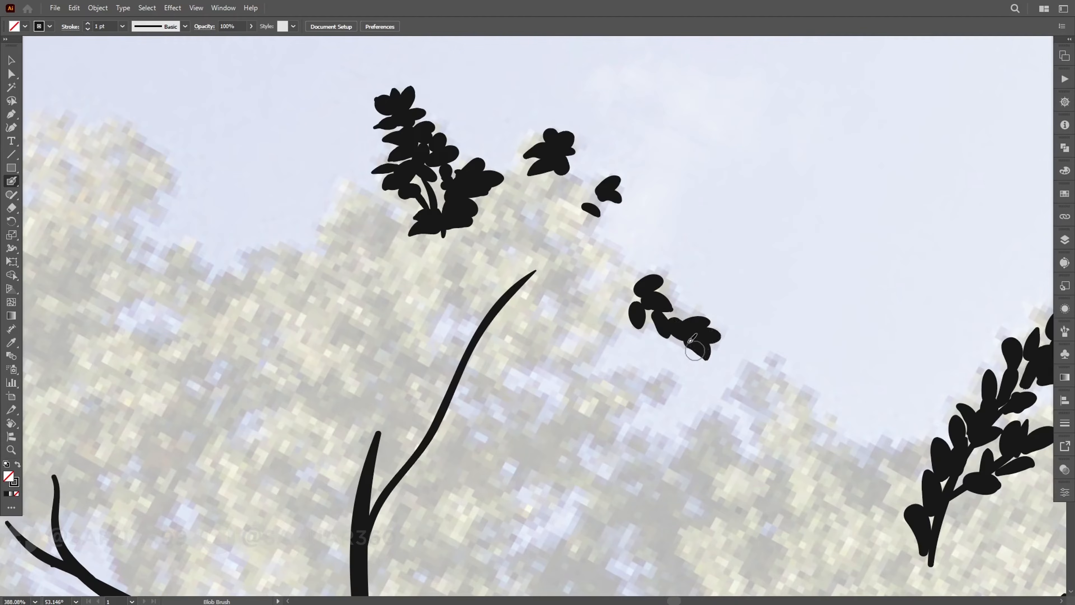
Paint a curved twig drooping from the upper right branch with leaves at its end, undoing the last stroke
{"action": "left_click_drag", "start_coordinate": [474, 354], "coordinate": [625, 391]}
{"action": "left_click_drag", "start_coordinate": [589, 384], "coordinate": [609, 392]}
{"action": "mouse_move", "coordinate": [628, 405]}
{"action": "left_mouse_down"}
{"action": "mouse_move", "coordinate": [606, 394]}
{"action": "mouse_move", "coordinate": [623, 391]}
{"action": "left_mouse_up"}
{"action": "left_click_drag", "start_coordinate": [669, 380], "coordinate": [648, 389]}
{"action": "left_click_drag", "start_coordinate": [690, 380], "coordinate": [666, 388]}
{"action": "key", "text": "ctrl+z"}
Paint two small star-shaped leaf clusters, one at the crown's top right edge and one at its top
{"action": "mouse_move", "coordinate": [43, 120]}
{"action": "left_mouse_down"}
{"action": "mouse_move", "coordinate": [551, 193]}
{"action": "mouse_move", "coordinate": [571, 219]}
{"action": "left_mouse_up"}
{"action": "left_click_drag", "start_coordinate": [600, 231], "coordinate": [576, 222]}
{"action": "left_click_drag", "start_coordinate": [554, 248], "coordinate": [572, 227]}
{"action": "left_click_drag", "start_coordinate": [97, 441], "coordinate": [434, 277]}
{"action": "left_click_drag", "start_coordinate": [410, 267], "coordinate": [432, 281]}
{"action": "left_click_drag", "start_coordinate": [415, 296], "coordinate": [440, 288]}
{"action": "left_click_drag", "start_coordinate": [473, 279], "coordinate": [445, 289]}
{"action": "left_click_drag", "start_coordinate": [474, 299], "coordinate": [446, 293]}
Paint a detached leaf cluster at the crown's upper left edge, beyond the topmost branch
{"action": "left_click_drag", "start_coordinate": [355, 525], "coordinate": [558, 326]}
{"action": "left_click_drag", "start_coordinate": [531, 356], "coordinate": [505, 345]}
{"action": "left_click_drag", "start_coordinate": [534, 365], "coordinate": [550, 385]}
{"action": "left_click_drag", "start_coordinate": [541, 314], "coordinate": [528, 335]}
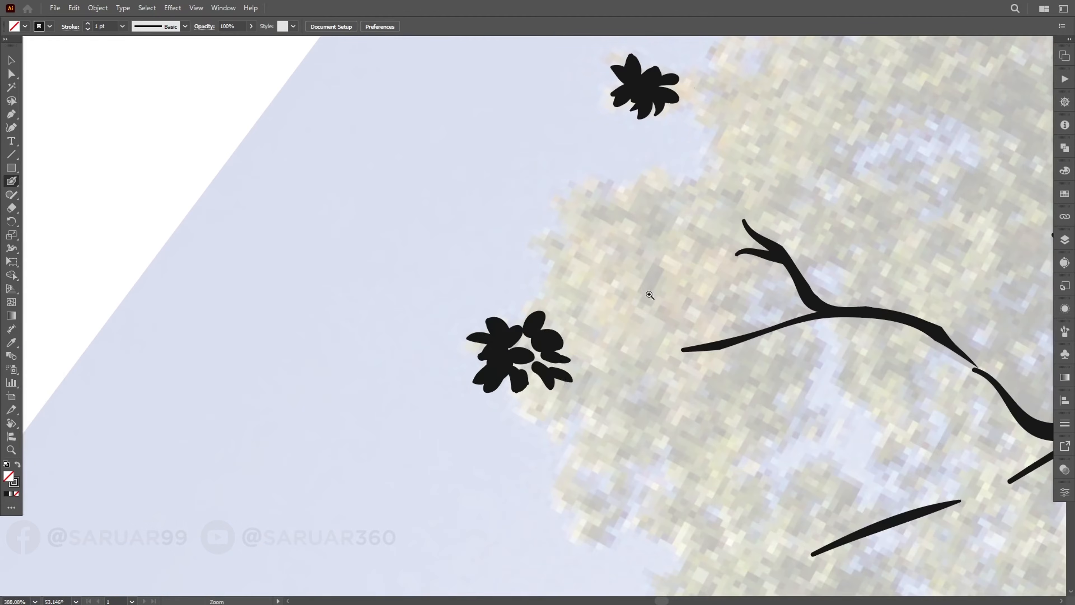
Paint a large leafy sprig with a thin stem farther out at the crown's upper left
{"action": "left_click_drag", "start_coordinate": [650, 295], "coordinate": [609, 296]}
{"action": "left_click_drag", "start_coordinate": [486, 551], "coordinate": [517, 219]}
{"action": "left_click_drag", "start_coordinate": [500, 244], "coordinate": [513, 228]}
{"action": "left_click_drag", "start_coordinate": [538, 243], "coordinate": [522, 231]}
{"action": "left_click_drag", "start_coordinate": [504, 203], "coordinate": [524, 212]}
{"action": "mouse_move", "coordinate": [571, 264]}
{"action": "left_mouse_down"}
{"action": "mouse_move", "coordinate": [570, 242]}
{"action": "mouse_move", "coordinate": [525, 267]}
{"action": "left_mouse_up"}
{"action": "left_click_drag", "start_coordinate": [562, 196], "coordinate": [568, 216]}
{"action": "left_click_drag", "start_coordinate": [545, 192], "coordinate": [539, 174]}
{"action": "left_click_drag", "start_coordinate": [506, 182], "coordinate": [529, 184]}
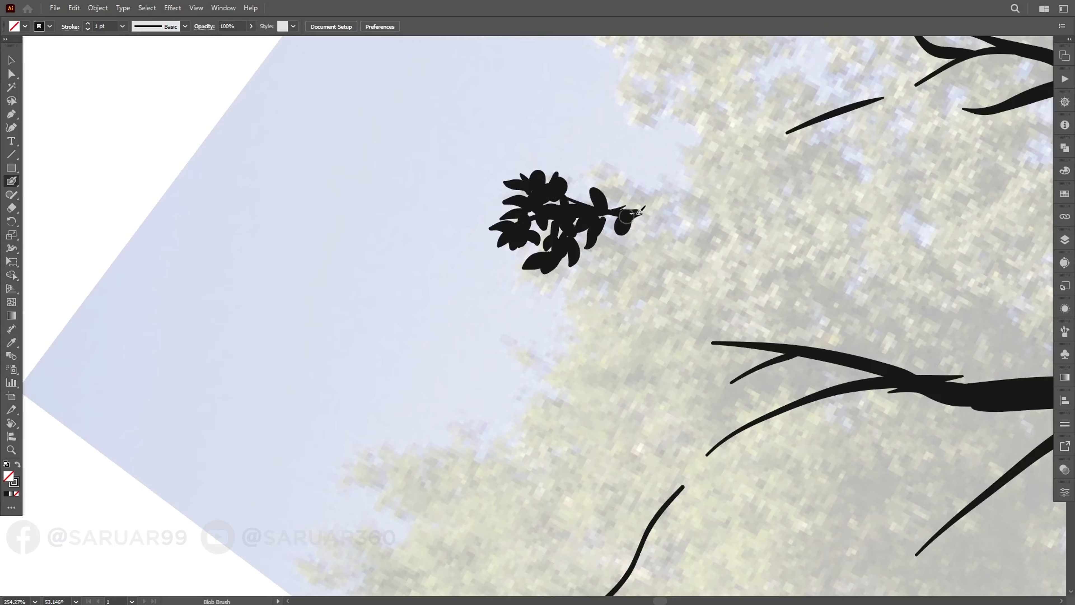
{"action": "left_click_drag", "start_coordinate": [634, 212], "coordinate": [669, 199]}
{"action": "left_click_drag", "start_coordinate": [625, 186], "coordinate": [633, 207]}
Paint a smaller leaf cluster with a few adjoining leaves between the large left sprig and the topmost branch
{"action": "left_click_drag", "start_coordinate": [608, 154], "coordinate": [695, 238]}
{"action": "left_click_drag", "start_coordinate": [665, 277], "coordinate": [679, 290]}
{"action": "left_click_drag", "start_coordinate": [703, 289], "coordinate": [682, 297]}
{"action": "left_click_drag", "start_coordinate": [521, 314], "coordinate": [224, 387]}
{"action": "left_click_drag", "start_coordinate": [446, 312], "coordinate": [443, 323]}
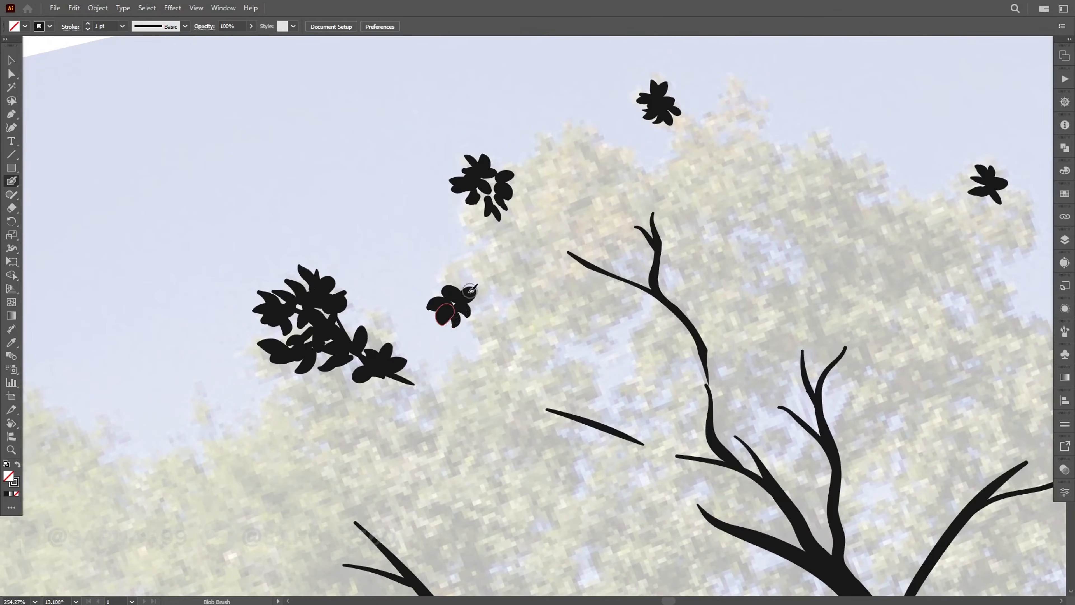
{"action": "left_click_drag", "start_coordinate": [434, 281], "coordinate": [445, 292]}
{"action": "left_click_drag", "start_coordinate": [451, 277], "coordinate": [451, 292]}
{"action": "left_click_drag", "start_coordinate": [489, 323], "coordinate": [487, 312]}
{"action": "mouse_move", "coordinate": [495, 309]}
{"action": "left_mouse_down"}
{"action": "mouse_move", "coordinate": [523, 298]}
{"action": "mouse_move", "coordinate": [487, 304]}
{"action": "left_mouse_up"}
{"action": "left_click_drag", "start_coordinate": [491, 307], "coordinate": [494, 293]}
Extend the leaf cluster above the small left sprig with more leaves, undoing one stray stroke
{"action": "left_click_drag", "start_coordinate": [497, 173], "coordinate": [495, 199]}
{"action": "left_click_drag", "start_coordinate": [507, 190], "coordinate": [517, 185]}
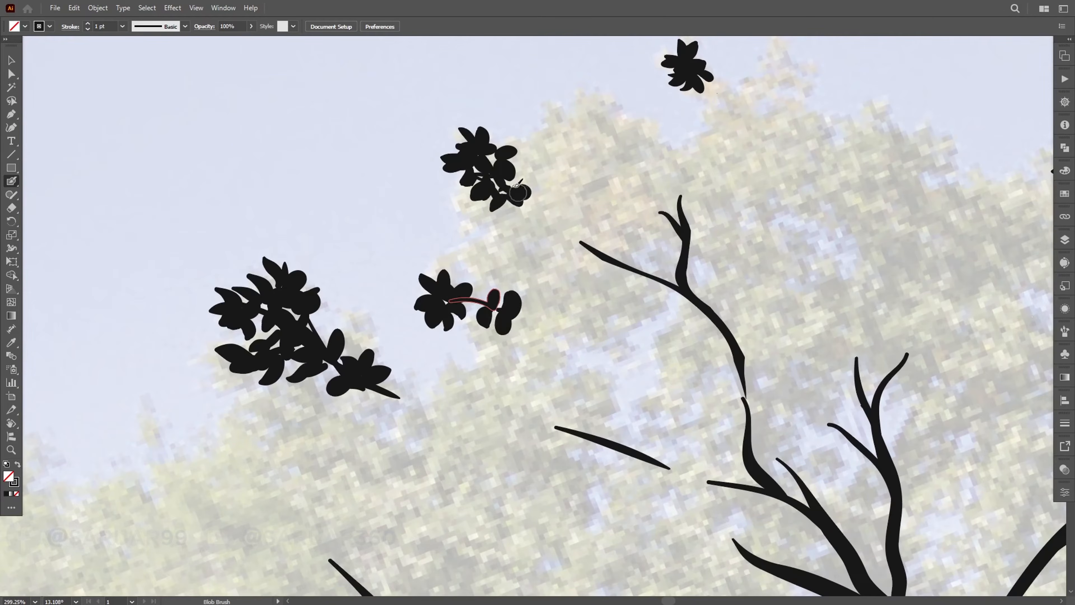
{"action": "key", "text": "ctrl+z"}
{"action": "left_click_drag", "start_coordinate": [446, 143], "coordinate": [466, 145]}
{"action": "scroll", "coordinate": [525, 127], "scroll_direction": "up", "scroll_amount": 1}
Paint another small leaf cluster beside the existing star-shaped one at the crown's top
{"action": "left_click_drag", "start_coordinate": [719, 85], "coordinate": [546, 186]}
{"action": "left_click_drag", "start_coordinate": [620, 163], "coordinate": [648, 178]}
{"action": "left_click_drag", "start_coordinate": [646, 162], "coordinate": [657, 156]}
Add stems and leaves around the large right-edge cluster, including a stemmed sprig just above the upper right branch's tip
{"action": "left_click_drag", "start_coordinate": [825, 338], "coordinate": [509, 188]}
{"action": "left_click_drag", "start_coordinate": [771, 298], "coordinate": [777, 289]}
{"action": "left_click_drag", "start_coordinate": [880, 373], "coordinate": [819, 383]}
{"action": "left_click_drag", "start_coordinate": [798, 387], "coordinate": [727, 273]}
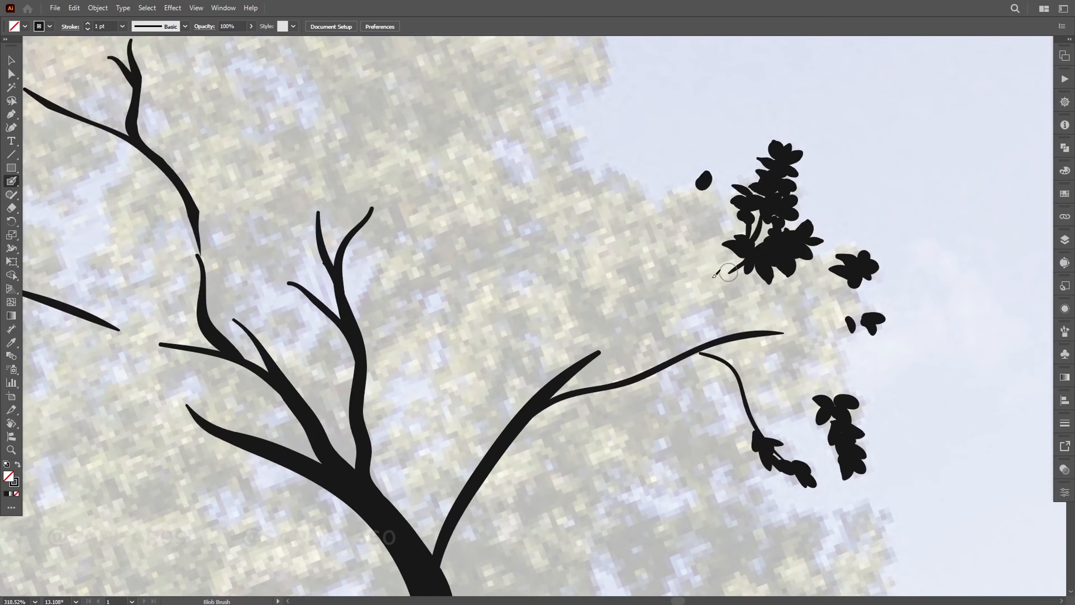
{"action": "left_click_drag", "start_coordinate": [831, 303], "coordinate": [846, 312]}
{"action": "left_click_drag", "start_coordinate": [820, 281], "coordinate": [827, 276]}
{"action": "left_click_drag", "start_coordinate": [804, 288], "coordinate": [805, 276]}
Paint thin twigs with two leaves beside the upper middle branch's fork and a short detached twig at its left
{"action": "left_click_drag", "start_coordinate": [367, 245], "coordinate": [573, 317]}
{"action": "left_click_drag", "start_coordinate": [522, 355], "coordinate": [529, 371]}
{"action": "left_click_drag", "start_coordinate": [470, 324], "coordinate": [479, 310]}
{"action": "left_click_drag", "start_coordinate": [487, 308], "coordinate": [501, 303]}
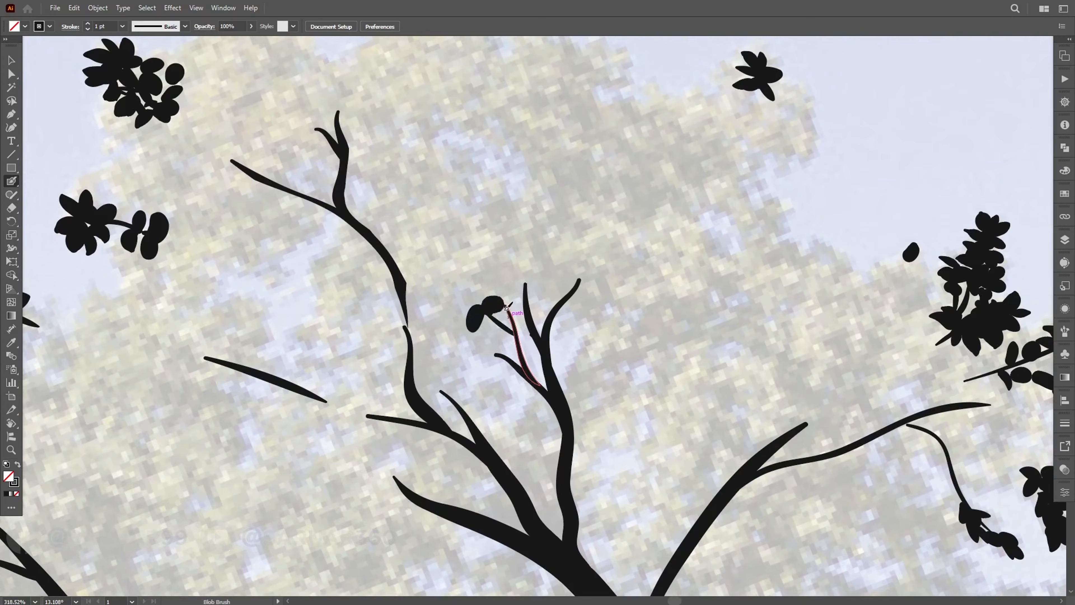
{"action": "mouse_move", "coordinate": [203, 458]}
{"action": "left_mouse_down"}
{"action": "mouse_move", "coordinate": [435, 342]}
{"action": "mouse_move", "coordinate": [456, 390]}
{"action": "left_mouse_up"}
Add leaves to the upper left cluster and paint a small star-shaped cluster between it and the crown's top
{"action": "left_click_drag", "start_coordinate": [402, 318], "coordinate": [652, 373]}
{"action": "left_click_drag", "start_coordinate": [568, 89], "coordinate": [349, 218]}
{"action": "left_click_drag", "start_coordinate": [373, 212], "coordinate": [386, 204]}
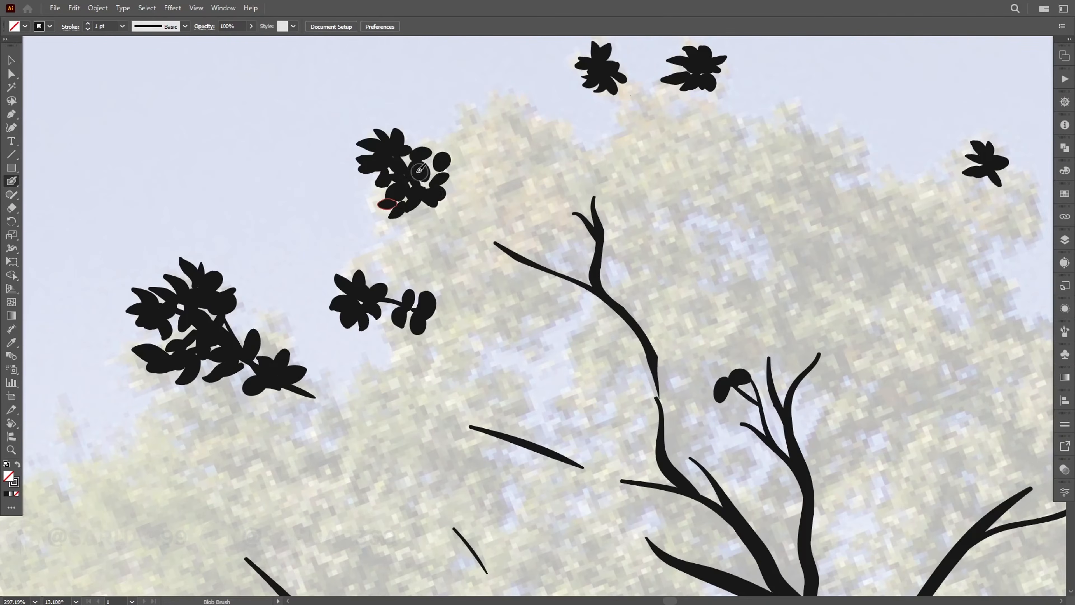
{"action": "mouse_move", "coordinate": [463, 116]}
{"action": "left_mouse_down"}
{"action": "mouse_move", "coordinate": [324, 237]}
{"action": "mouse_move", "coordinate": [298, 244]}
{"action": "left_mouse_up"}
{"action": "left_click_drag", "start_coordinate": [309, 222], "coordinate": [330, 234]}
{"action": "left_click_drag", "start_coordinate": [339, 223], "coordinate": [338, 238]}
{"action": "left_click_drag", "start_coordinate": [337, 243], "coordinate": [345, 254]}
{"action": "left_click_drag", "start_coordinate": [316, 255], "coordinate": [329, 241]}
Paint a small leaf cluster right of the crown's top ones and add leaves along the upper right edge
{"action": "left_click_drag", "start_coordinate": [653, 241], "coordinate": [665, 236]}
{"action": "left_click_drag", "start_coordinate": [654, 254], "coordinate": [647, 279]}
{"action": "mouse_move", "coordinate": [644, 260]}
{"action": "left_mouse_down"}
{"action": "mouse_move", "coordinate": [612, 255]}
{"action": "mouse_move", "coordinate": [651, 224]}
{"action": "left_mouse_up"}
{"action": "left_click_drag", "start_coordinate": [851, 330], "coordinate": [682, 239]}
{"action": "left_click_drag", "start_coordinate": [720, 250], "coordinate": [714, 263]}
{"action": "mouse_move", "coordinate": [823, 365]}
{"action": "left_mouse_down"}
{"action": "mouse_move", "coordinate": [807, 378]}
{"action": "mouse_move", "coordinate": [814, 408]}
{"action": "left_mouse_up"}
{"action": "scroll", "coordinate": [715, 41], "scroll_direction": "down", "scroll_amount": 5}
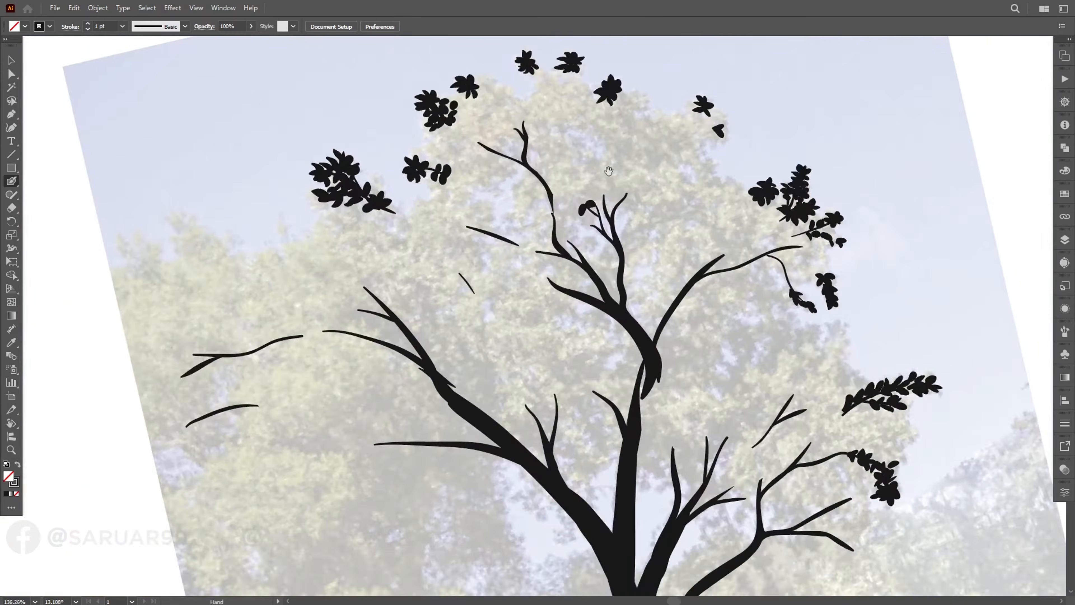
Reset the view rotation, select the large leafy sprig at the crown's upper left and unite its shapes with Pathfinder
{"action": "key", "text": "ctrl+shift+1"}
{"action": "mouse_move", "coordinate": [749, 209]}
{"action": "left_mouse_down"}
{"action": "mouse_move", "coordinate": [673, 185]}
{"action": "mouse_move", "coordinate": [732, 229]}
{"action": "left_mouse_up"}
{"action": "key", "text": "v"}
{"action": "left_click_drag", "start_coordinate": [290, 65], "coordinate": [402, 199]}
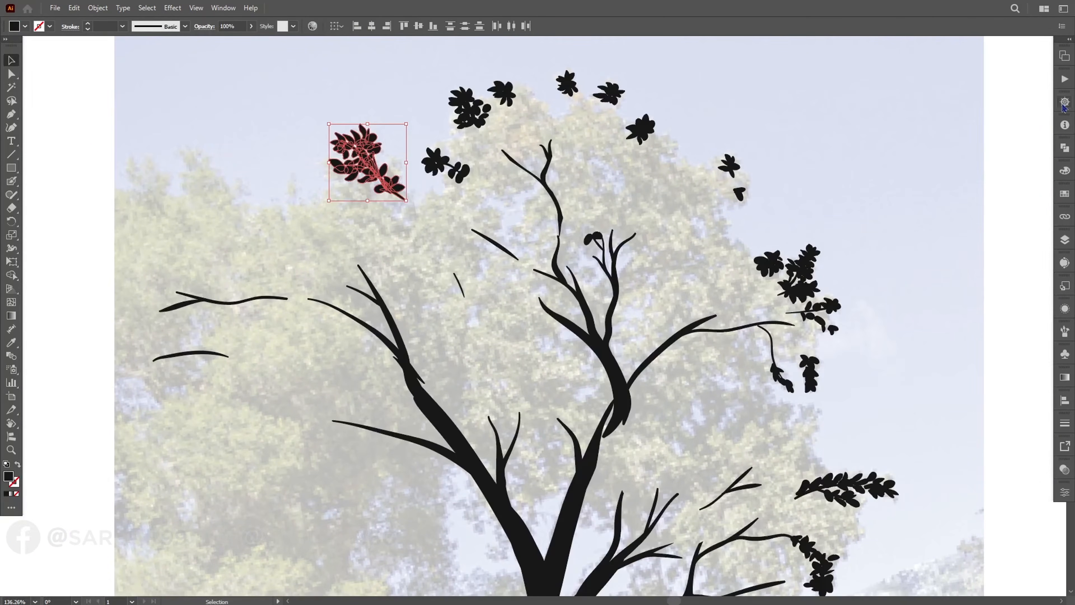
{"action": "left_click", "coordinate": [1065, 147]}
{"action": "left_click", "coordinate": [938, 172]}
{"action": "left_click", "coordinate": [410, 150]}
Duplicate the united sprig beside the topmost branch and onto the upper right branch, rotating the second copy to fit
{"action": "left_click_drag", "start_coordinate": [375, 162], "coordinate": [514, 148]}
{"action": "left_click_drag", "start_coordinate": [512, 150], "coordinate": [705, 310]}
{"action": "left_click_drag", "start_coordinate": [740, 266], "coordinate": [737, 350]}
{"action": "left_click_drag", "start_coordinate": [713, 291], "coordinate": [744, 276]}
Select the upper right leaf clusters with the sprig copy, duplicate them outside the crown and unite the duplicate
{"action": "left_click", "coordinate": [851, 246]}
{"action": "left_click_drag", "start_coordinate": [851, 245], "coordinate": [769, 378]}
{"action": "left_click_drag", "start_coordinate": [760, 287], "coordinate": [851, 149]}
{"action": "left_click", "coordinate": [1064, 148]}
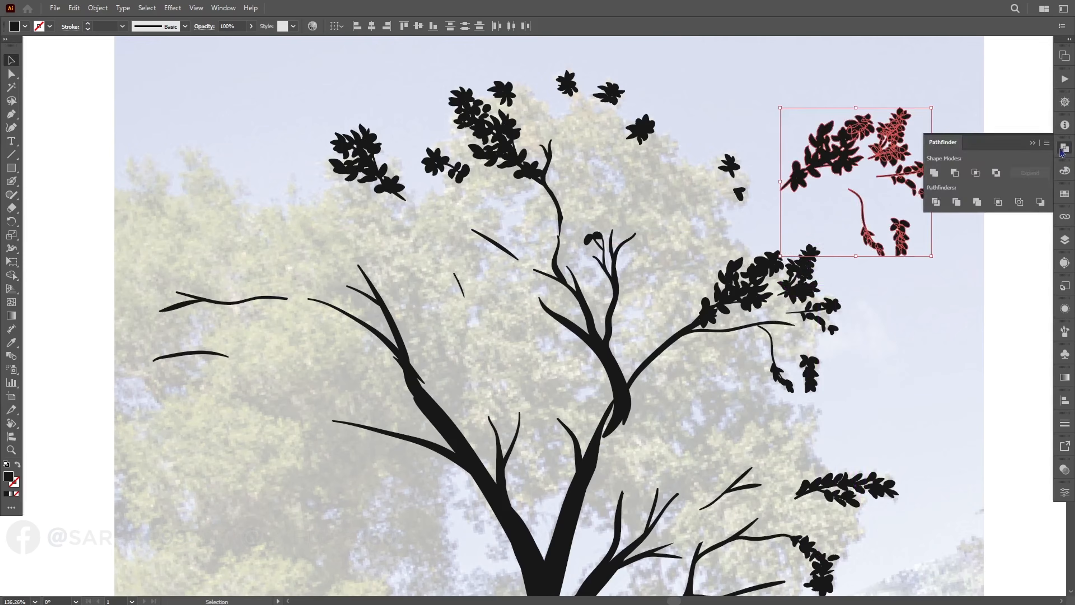
{"action": "left_click", "coordinate": [939, 173]}
Rotate and distort the united leaf duplicate with Free Transform and move it onto the topmost branch
{"action": "left_click_drag", "start_coordinate": [935, 104], "coordinate": [863, 72]}
{"action": "key", "text": "e"}
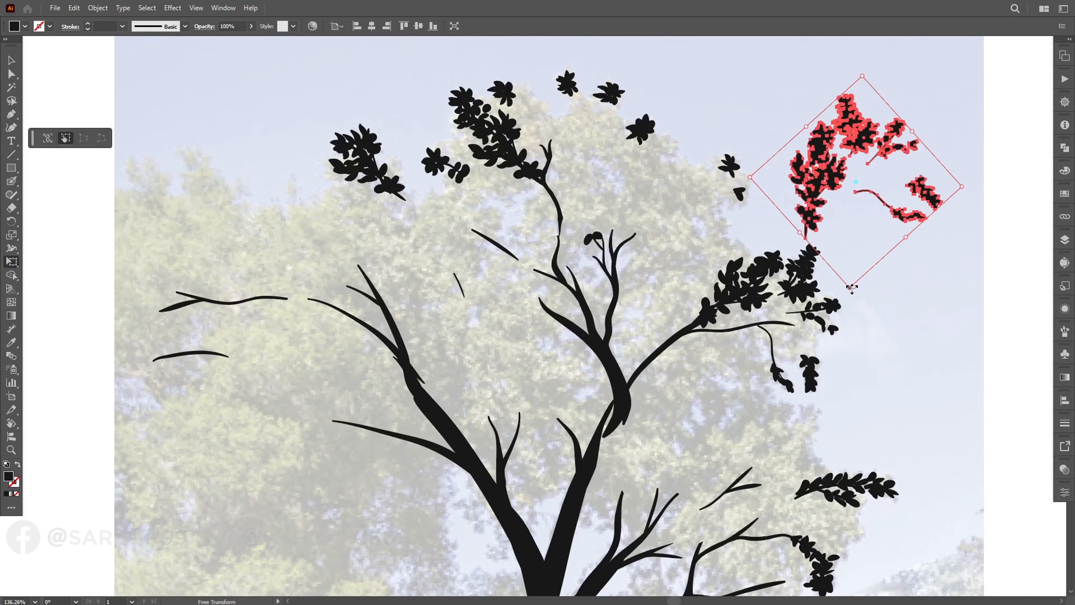
{"action": "left_click_drag", "start_coordinate": [850, 288], "coordinate": [867, 244]}
{"action": "left_click_drag", "start_coordinate": [831, 157], "coordinate": [574, 173]}
{"action": "left_click_drag", "start_coordinate": [550, 227], "coordinate": [523, 236]}
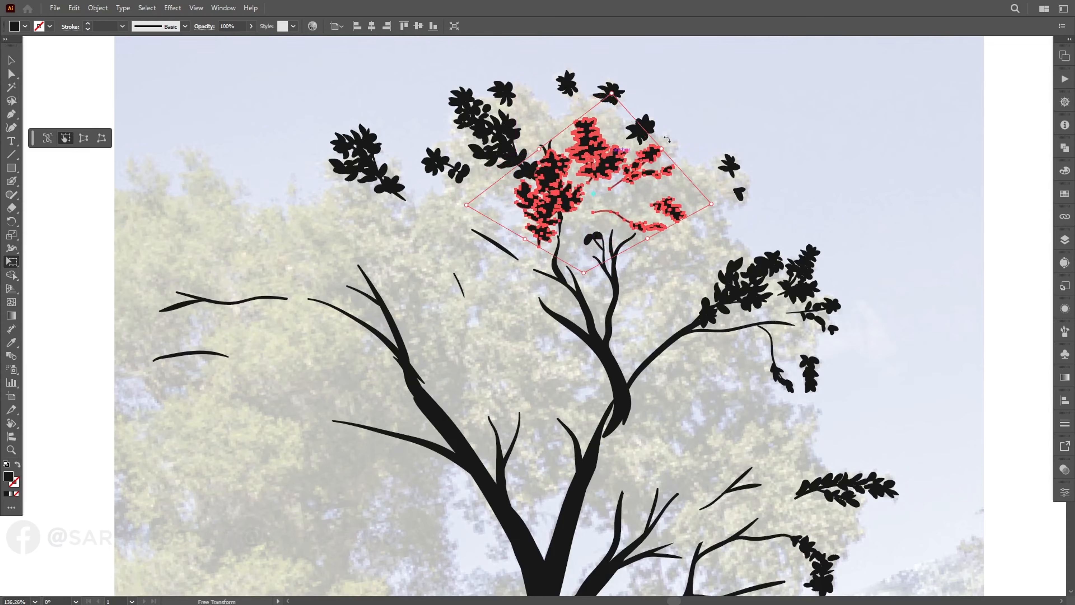
Finish distorting the leaf duplicate on the topmost branch, unite its shapes and rotate it into place
{"action": "left_click_drag", "start_coordinate": [710, 203], "coordinate": [711, 227]}
{"action": "key", "text": "v"}
{"action": "left_click", "coordinate": [1065, 148]}
{"action": "left_click", "coordinate": [938, 173]}
{"action": "left_click_drag", "start_coordinate": [681, 119], "coordinate": [666, 112]}
{"action": "left_click_drag", "start_coordinate": [637, 167], "coordinate": [625, 150]}
Duplicate the united leaf cluster onto the upper left and far-left branches, placing an extra copy above the far-left one
{"action": "left_click_drag", "start_coordinate": [578, 129], "coordinate": [440, 233]}
{"action": "left_click_drag", "start_coordinate": [516, 198], "coordinate": [198, 256]}
{"action": "left_click_drag", "start_coordinate": [306, 216], "coordinate": [472, 273]}
{"action": "left_click_drag", "start_coordinate": [468, 281], "coordinate": [339, 242]}
{"action": "left_click_drag", "start_coordinate": [339, 241], "coordinate": [398, 190]}
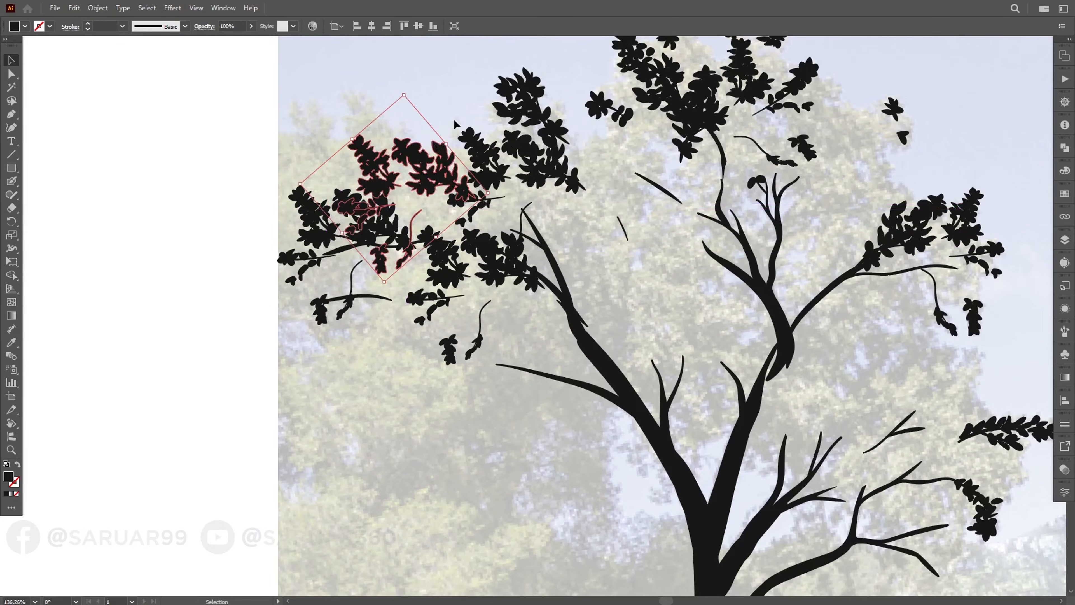
Rotate and shift the copy above the far-left branch and erase its excess leaves, keeping a single sprig
{"action": "left_click_drag", "start_coordinate": [457, 125], "coordinate": [478, 157]}
{"action": "left_click_drag", "start_coordinate": [395, 196], "coordinate": [369, 174]}
{"action": "key", "text": "shift+e"}
{"action": "mouse_move", "coordinate": [400, 116]}
{"action": "left_mouse_down"}
{"action": "mouse_move", "coordinate": [439, 187]}
{"action": "mouse_move", "coordinate": [299, 230]}
{"action": "left_mouse_up"}
{"action": "key", "text": "ctrl+shift+a"}
Paint a leafy twig beside the far-left sprig with the Blob Brush and link it to the foliage below
{"action": "key", "text": "shift+b"}
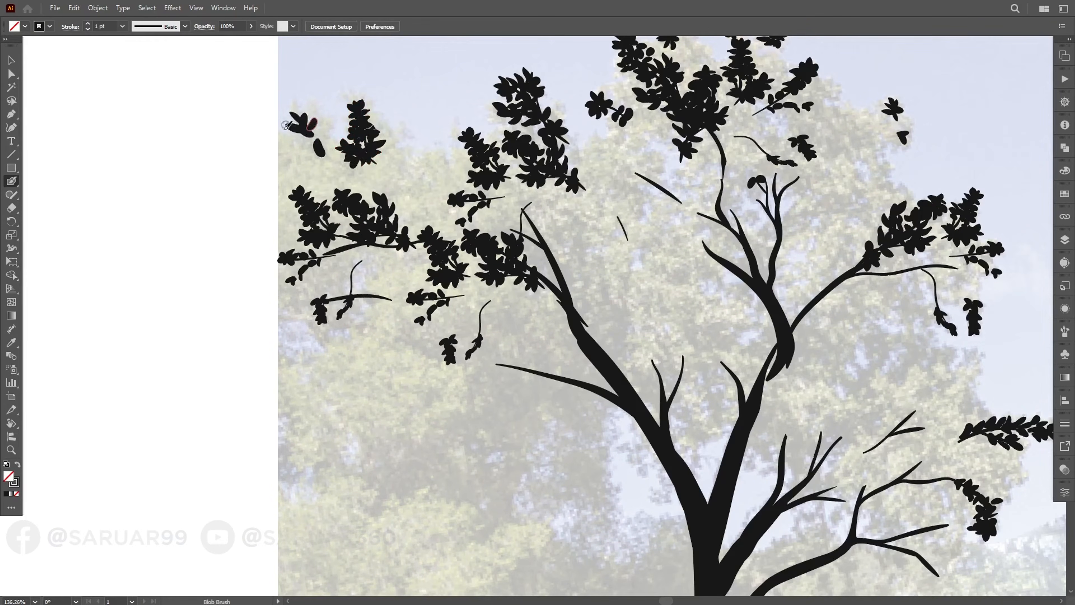
{"action": "scroll", "coordinate": [315, 158], "scroll_direction": "down", "scroll_amount": 1}
{"action": "left_click_drag", "start_coordinate": [319, 147], "coordinate": [360, 177]}
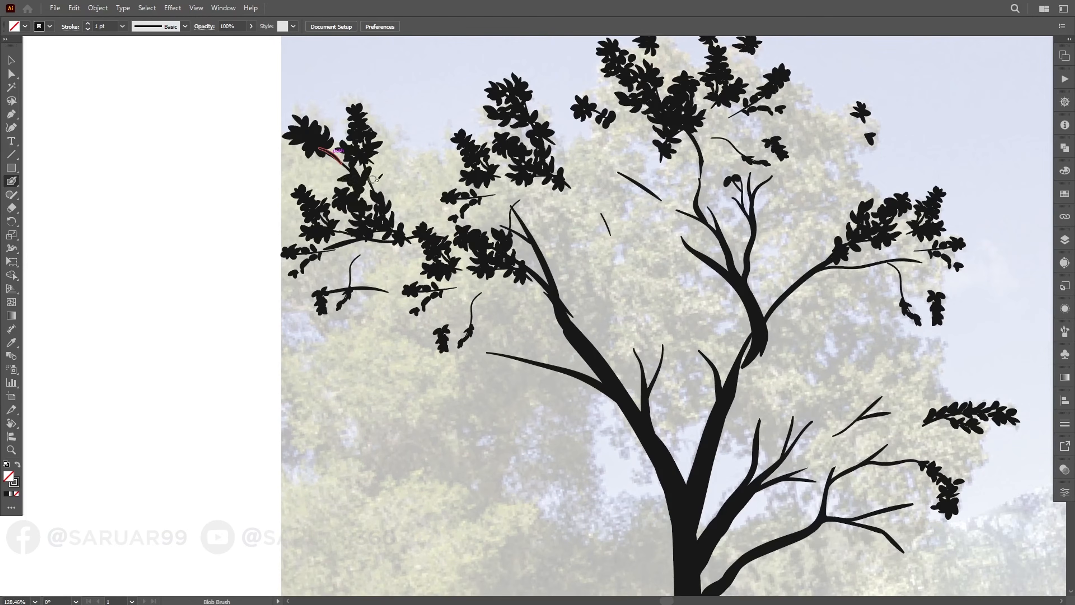
Erase the loose stem near the far-left branch and paint leaves along that branch instead
{"action": "key", "text": "shift+e"}
{"action": "mouse_move", "coordinate": [362, 253]}
{"action": "left_mouse_down"}
{"action": "mouse_move", "coordinate": [350, 281]}
{"action": "mouse_move", "coordinate": [317, 262]}
{"action": "left_mouse_up"}
{"action": "key", "text": "shift+b"}
{"action": "mouse_move", "coordinate": [328, 250]}
{"action": "left_mouse_down"}
{"action": "mouse_move", "coordinate": [330, 262]}
{"action": "mouse_move", "coordinate": [293, 273]}
{"action": "left_mouse_up"}
Paint extra leaves onto the upper left cluster, the isolated upper right sprig and the topmost clusters
{"action": "left_click_drag", "start_coordinate": [596, 129], "coordinate": [533, 195]}
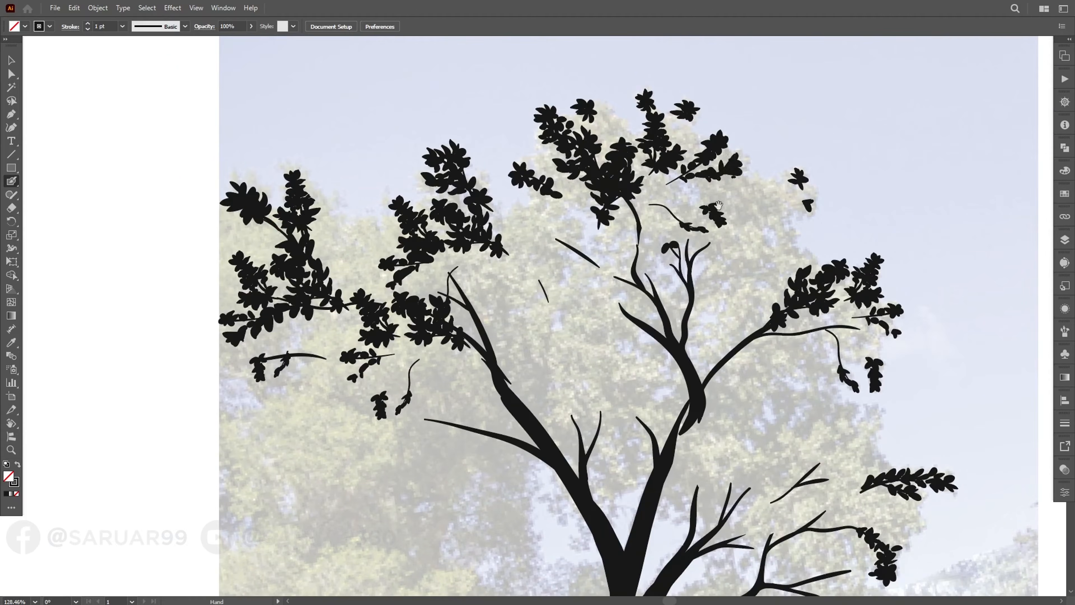
{"action": "left_click_drag", "start_coordinate": [718, 205], "coordinate": [657, 136]}
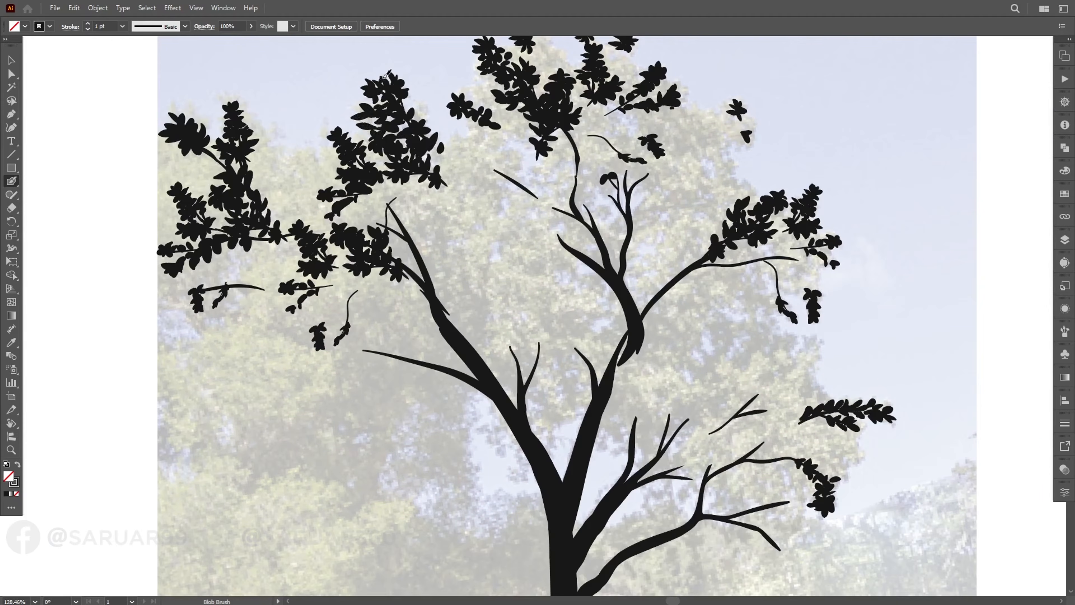
{"action": "mouse_move", "coordinate": [387, 74]}
{"action": "left_mouse_down"}
{"action": "mouse_move", "coordinate": [398, 65]}
{"action": "mouse_move", "coordinate": [391, 71]}
{"action": "left_mouse_up"}
{"action": "left_click_drag", "start_coordinate": [749, 105], "coordinate": [626, 189]}
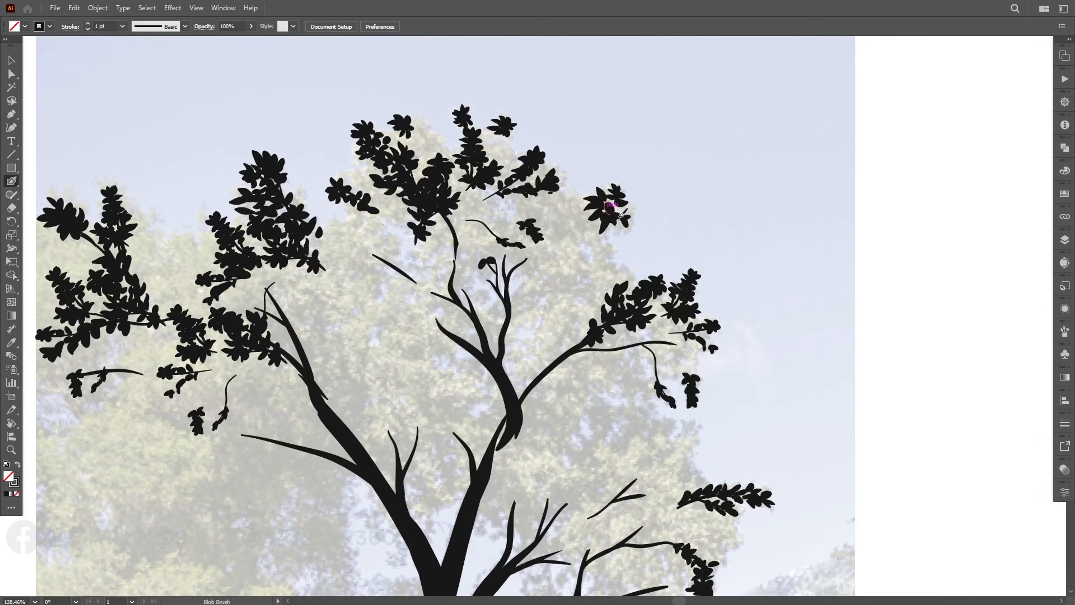
{"action": "left_click_drag", "start_coordinate": [506, 153], "coordinate": [595, 152]}
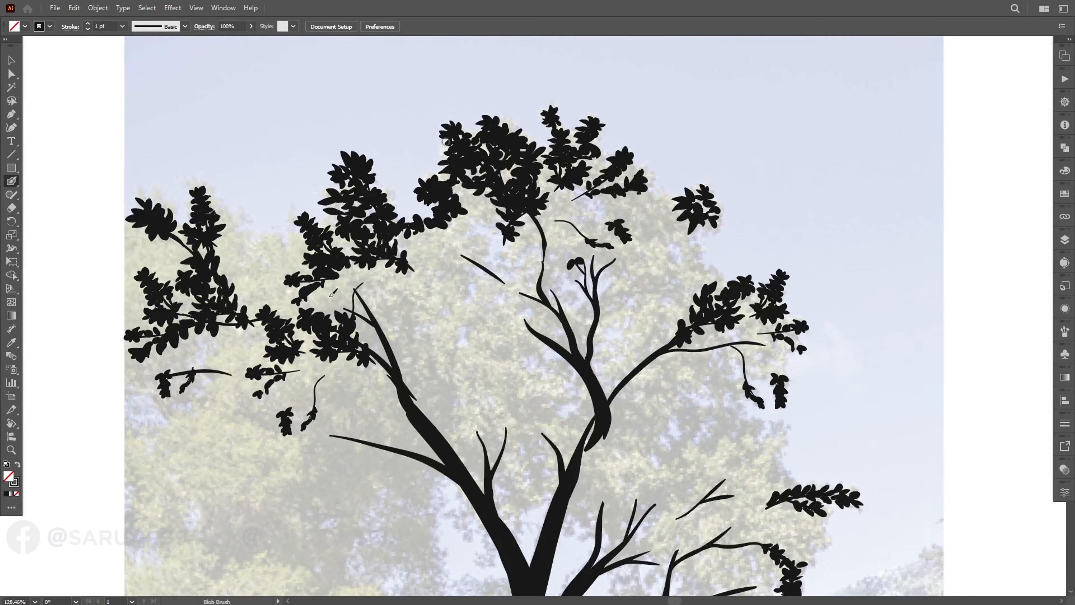
Fill the gaps in the far-left foliage with painted leaves until it forms one dense mass
{"action": "left_click_drag", "start_coordinate": [189, 183], "coordinate": [200, 192]}
{"action": "scroll", "coordinate": [207, 232], "scroll_direction": "down", "scroll_amount": 1}
{"action": "left_click_drag", "start_coordinate": [143, 243], "coordinate": [262, 217]}
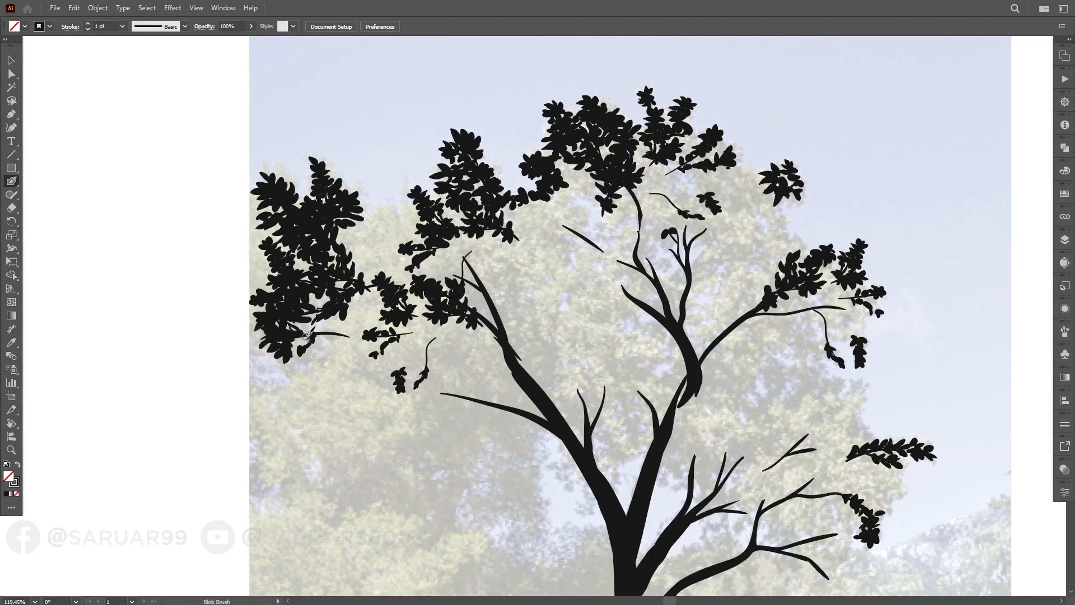
Duplicate the far-left foliage below the left branch, unite the copy and rotate it
{"action": "left_click_drag", "start_coordinate": [445, 414], "coordinate": [418, 308]}
{"action": "key", "text": "v"}
{"action": "left_click_drag", "start_coordinate": [243, 319], "coordinate": [455, 367]}
{"action": "left_click", "coordinate": [1065, 148]}
{"action": "left_click", "coordinate": [940, 170]}
{"action": "left_click_drag", "start_coordinate": [496, 242], "coordinate": [417, 237]}
Distort the foliage copy with Free Transform, fit it over the lower left branch and unite its shapes
{"action": "key", "text": "e"}
{"action": "left_click_drag", "start_coordinate": [417, 338], "coordinate": [452, 387]}
{"action": "left_click_drag", "start_coordinate": [580, 271], "coordinate": [561, 239]}
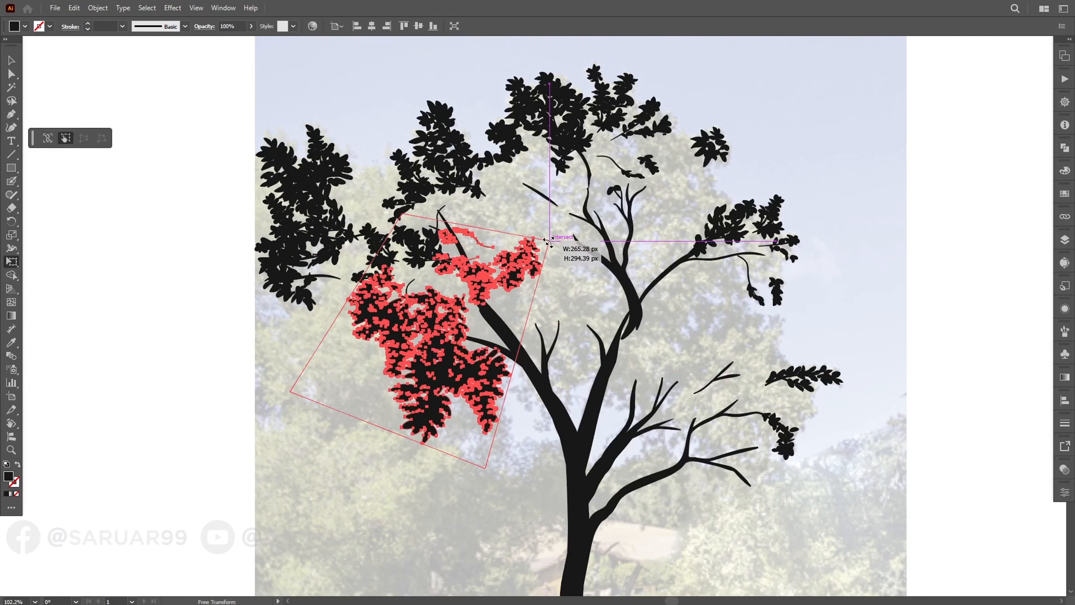
{"action": "scroll", "coordinate": [416, 296], "scroll_direction": "down", "scroll_amount": 1}
{"action": "left_click_drag", "start_coordinate": [449, 313], "coordinate": [459, 328]}
{"action": "key", "text": "v"}
{"action": "left_click", "coordinate": [1066, 151]}
{"action": "left_click", "coordinate": [934, 172]}
{"action": "left_click_drag", "start_coordinate": [610, 221], "coordinate": [608, 262]}
{"action": "left_click", "coordinate": [821, 230]}
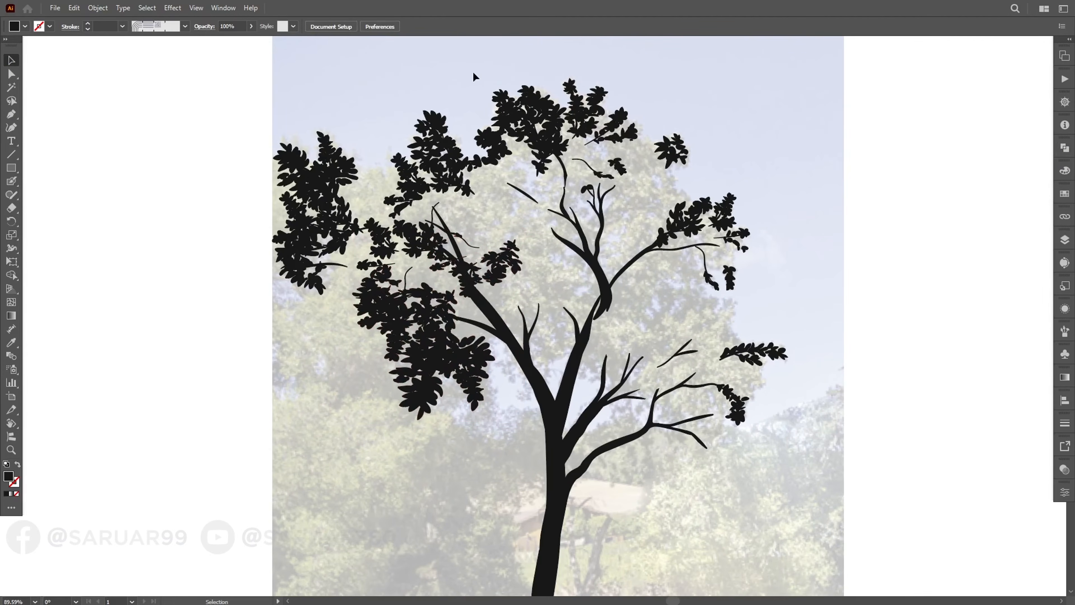
Duplicate the topmost leaf clusters into the gaps of the left crown, rotating the copies to fit and uniting them
{"action": "left_click_drag", "start_coordinate": [474, 74], "coordinate": [609, 195]}
{"action": "left_click_drag", "start_coordinate": [546, 127], "coordinate": [280, 405]}
{"action": "left_click", "coordinate": [1064, 148]}
{"action": "left_click", "coordinate": [934, 172]}
{"action": "left_click_drag", "start_coordinate": [373, 352], "coordinate": [222, 328]}
{"action": "left_click_drag", "start_coordinate": [284, 372], "coordinate": [334, 289]}
{"action": "left_click_drag", "start_coordinate": [392, 243], "coordinate": [234, 303]}
{"action": "left_click", "coordinate": [1065, 148]}
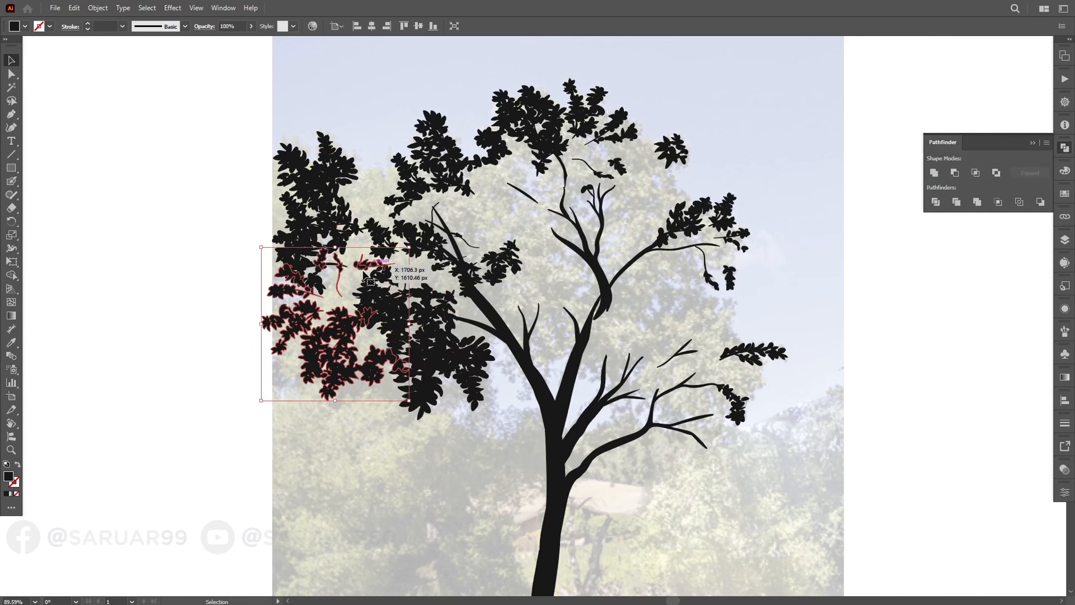
{"action": "left_click", "coordinate": [934, 172]}
Deselect the foliage and erase the stray twigs around the left branch and the leaves overhanging the crown's left edge
{"action": "key", "text": "shift+b"}
{"action": "key", "text": "ctrl+shift+a"}
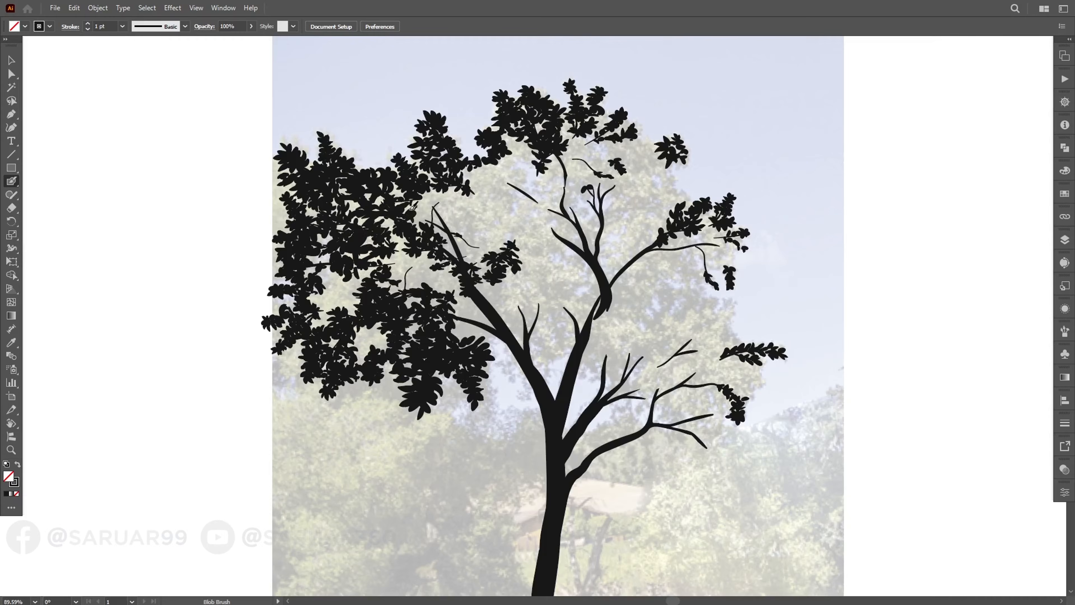
{"action": "key", "text": "shift+e"}
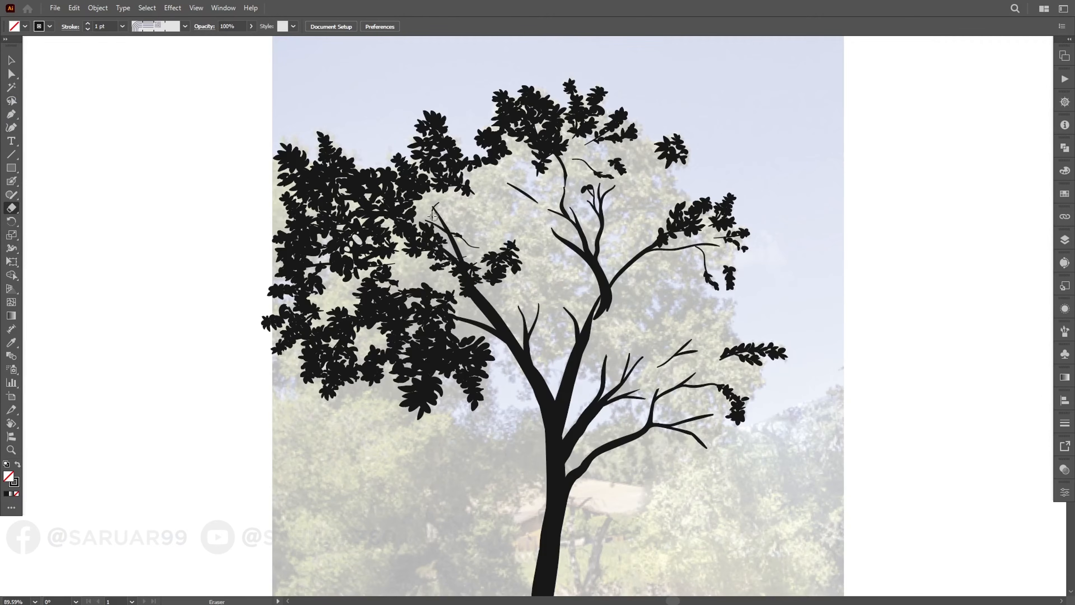
{"action": "left_click_drag", "start_coordinate": [468, 229], "coordinate": [474, 248]}
Paint leaves across the left crown with the Blob Brush to fill its gaps and cover the bare branch tips
{"action": "key", "text": "shift+b"}
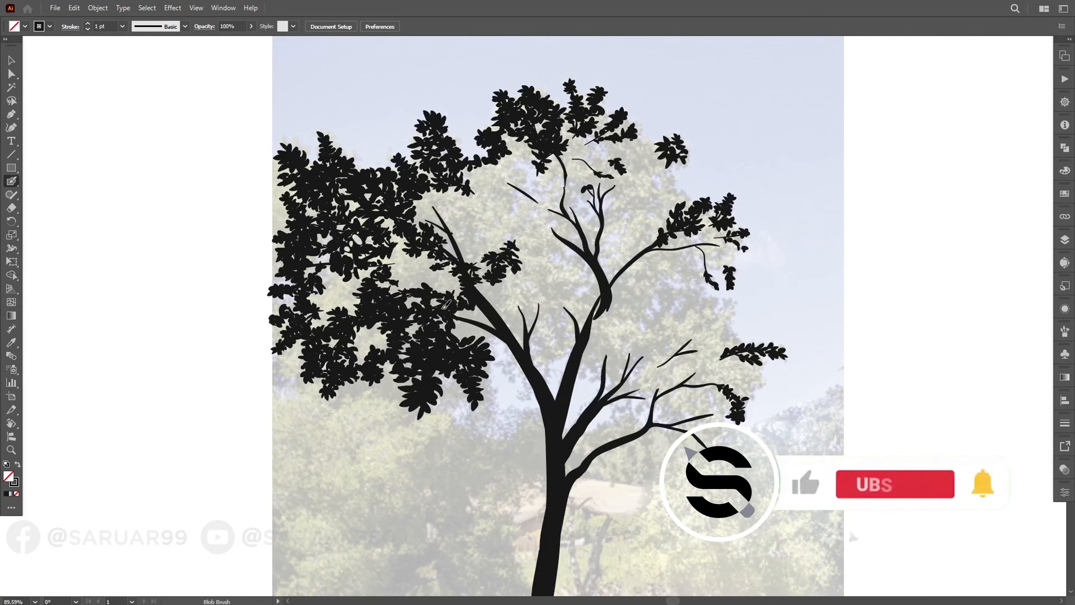
{"action": "mouse_move", "coordinate": [447, 281]}
{"action": "left_mouse_down"}
{"action": "mouse_move", "coordinate": [391, 255]}
{"action": "mouse_move", "coordinate": [413, 282]}
{"action": "left_mouse_up"}
{"action": "left_click_drag", "start_coordinate": [328, 301], "coordinate": [347, 308]}
{"action": "left_click_drag", "start_coordinate": [353, 259], "coordinate": [359, 275]}
{"action": "mouse_move", "coordinate": [387, 244]}
{"action": "left_mouse_down"}
{"action": "mouse_move", "coordinate": [421, 251]}
{"action": "mouse_move", "coordinate": [422, 223]}
{"action": "left_mouse_up"}
{"action": "mouse_move", "coordinate": [438, 216]}
{"action": "left_mouse_down"}
{"action": "mouse_move", "coordinate": [455, 211]}
{"action": "mouse_move", "coordinate": [419, 204]}
{"action": "left_mouse_up"}
{"action": "mouse_move", "coordinate": [438, 204]}
{"action": "left_mouse_down"}
{"action": "mouse_move", "coordinate": [459, 197]}
{"action": "mouse_move", "coordinate": [466, 227]}
{"action": "left_mouse_up"}
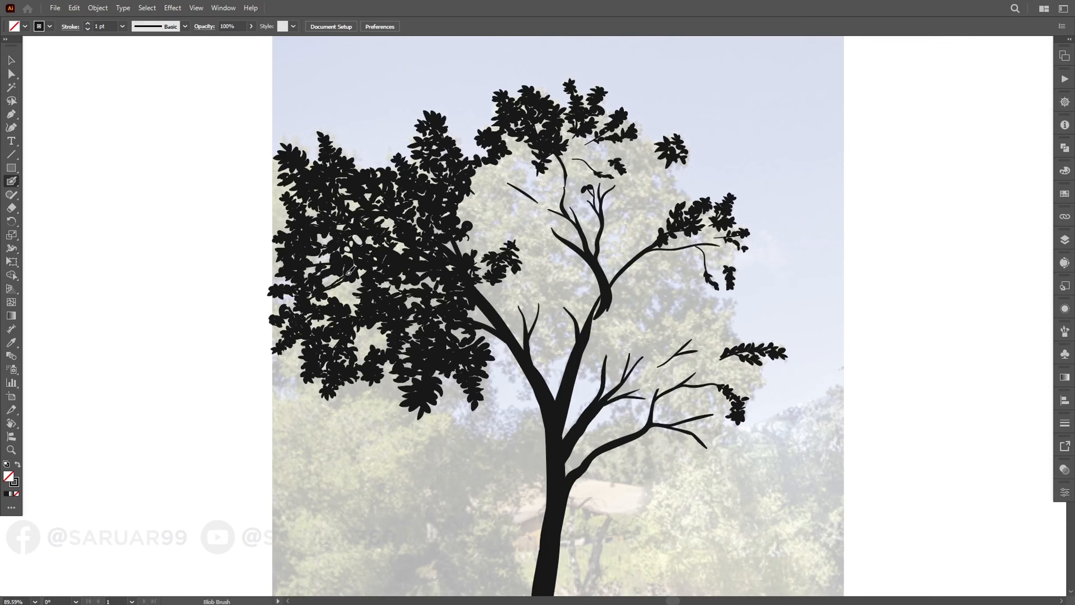
Erase a light gap along the branch inside the left foliage and paint leaves along the left crown's inner edge
{"action": "key", "text": "shift+e"}
{"action": "mouse_move", "coordinate": [348, 273]}
{"action": "left_mouse_down"}
{"action": "mouse_move", "coordinate": [332, 297]}
{"action": "mouse_move", "coordinate": [333, 284]}
{"action": "left_mouse_up"}
{"action": "key", "text": "shift+b"}
{"action": "scroll", "coordinate": [508, 170], "scroll_direction": "up", "scroll_amount": 3}
{"action": "scroll", "coordinate": [529, 220], "scroll_direction": "down", "scroll_amount": 1}
{"action": "left_click_drag", "start_coordinate": [455, 229], "coordinate": [488, 203]}
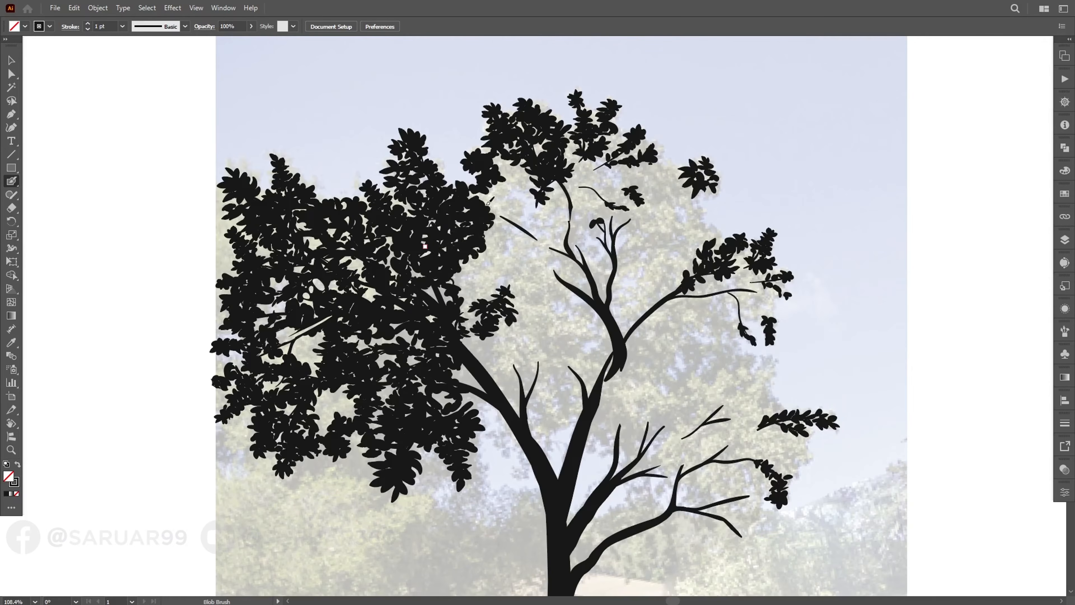
{"action": "mouse_move", "coordinate": [345, 417]}
{"action": "left_mouse_down"}
{"action": "mouse_move", "coordinate": [362, 394]}
{"action": "mouse_move", "coordinate": [315, 376]}
{"action": "left_mouse_up"}
{"action": "scroll", "coordinate": [321, 370], "scroll_direction": "down", "scroll_amount": 1}
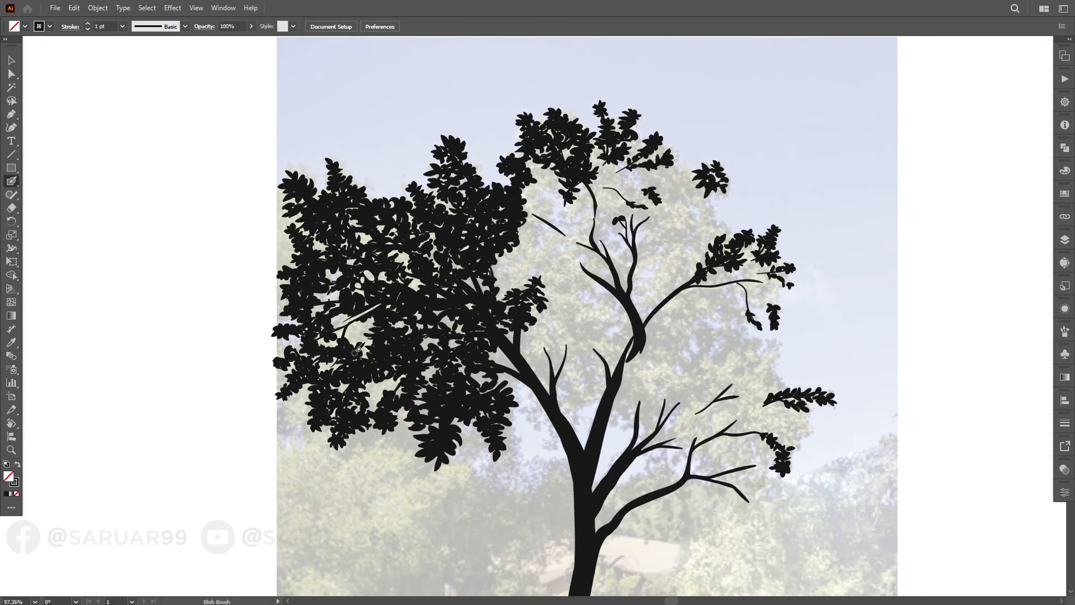
Erase slim gaps along the lower left branch and trim the leaves overhanging the photo's left edge
{"action": "key", "text": "shift+e"}
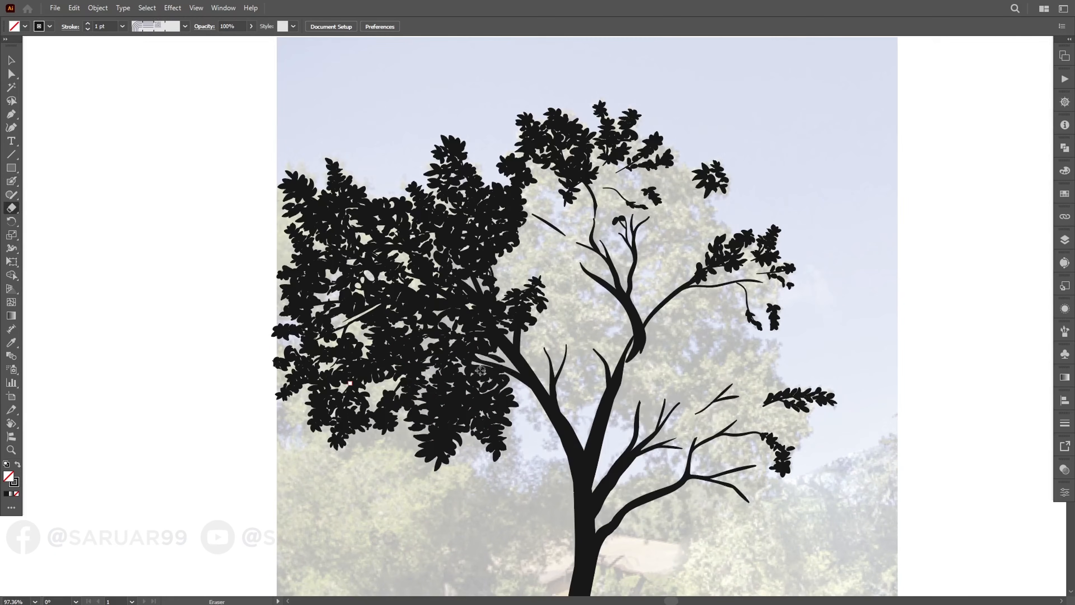
{"action": "key", "text": "shift+b"}
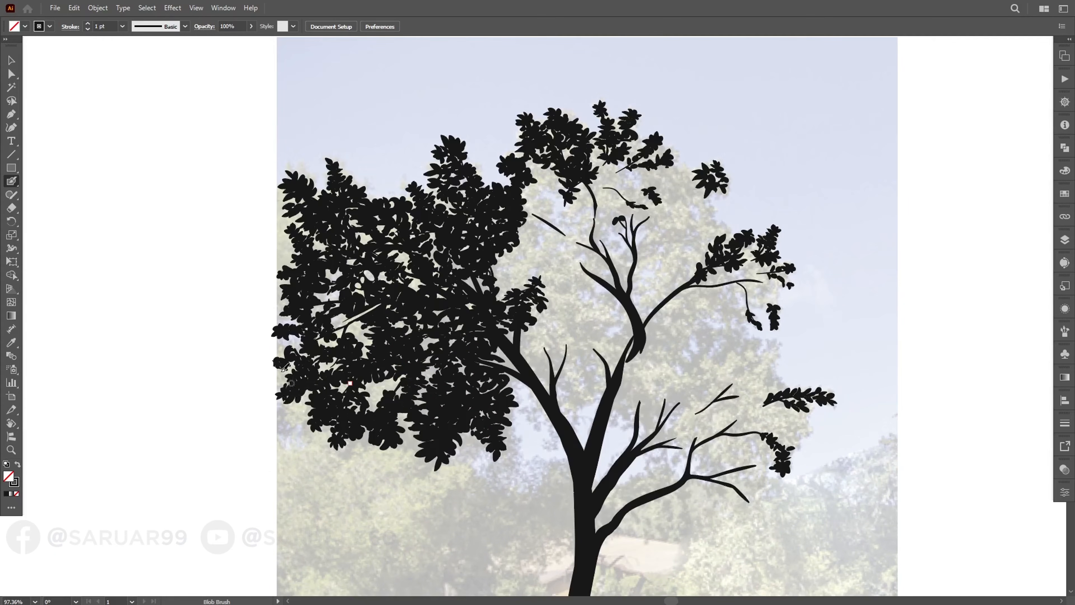
{"action": "key", "text": "shift+e"}
{"action": "left_click_drag", "start_coordinate": [271, 370], "coordinate": [289, 377]}
Paint leaves and joining twigs to fill the topmost foliage and extend its underside towards the branches
{"action": "key", "text": "shift+b"}
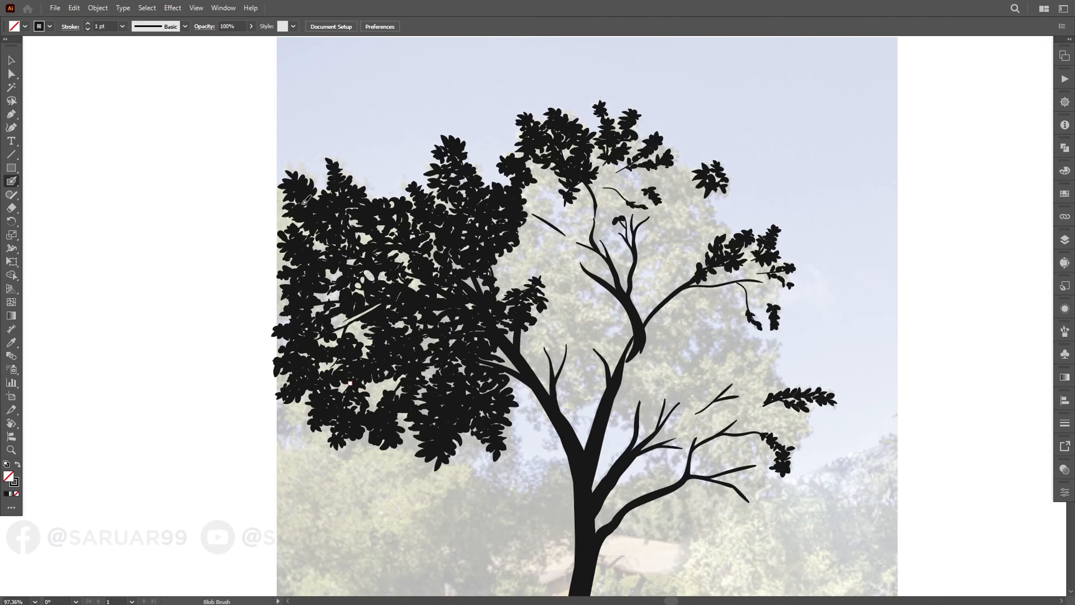
{"action": "mouse_move", "coordinate": [638, 124]}
{"action": "left_mouse_down"}
{"action": "mouse_move", "coordinate": [604, 167]}
{"action": "mouse_move", "coordinate": [558, 157]}
{"action": "left_mouse_up"}
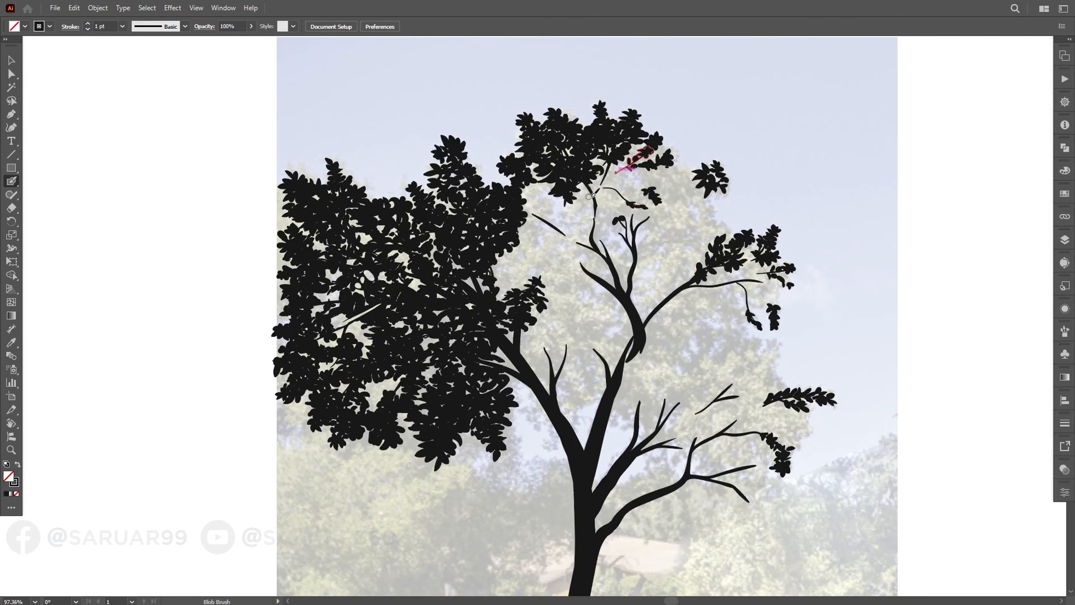
{"action": "scroll", "coordinate": [625, 170], "scroll_direction": "up", "scroll_amount": 1}
{"action": "left_click_drag", "start_coordinate": [626, 164], "coordinate": [581, 194]}
{"action": "mouse_move", "coordinate": [520, 216]}
{"action": "left_mouse_down"}
{"action": "mouse_move", "coordinate": [544, 231]}
{"action": "mouse_move", "coordinate": [552, 215]}
{"action": "left_mouse_up"}
{"action": "mouse_move", "coordinate": [534, 225]}
{"action": "left_mouse_down"}
{"action": "mouse_move", "coordinate": [555, 237]}
{"action": "mouse_move", "coordinate": [533, 237]}
{"action": "left_mouse_up"}
{"action": "left_click_drag", "start_coordinate": [547, 237], "coordinate": [565, 242]}
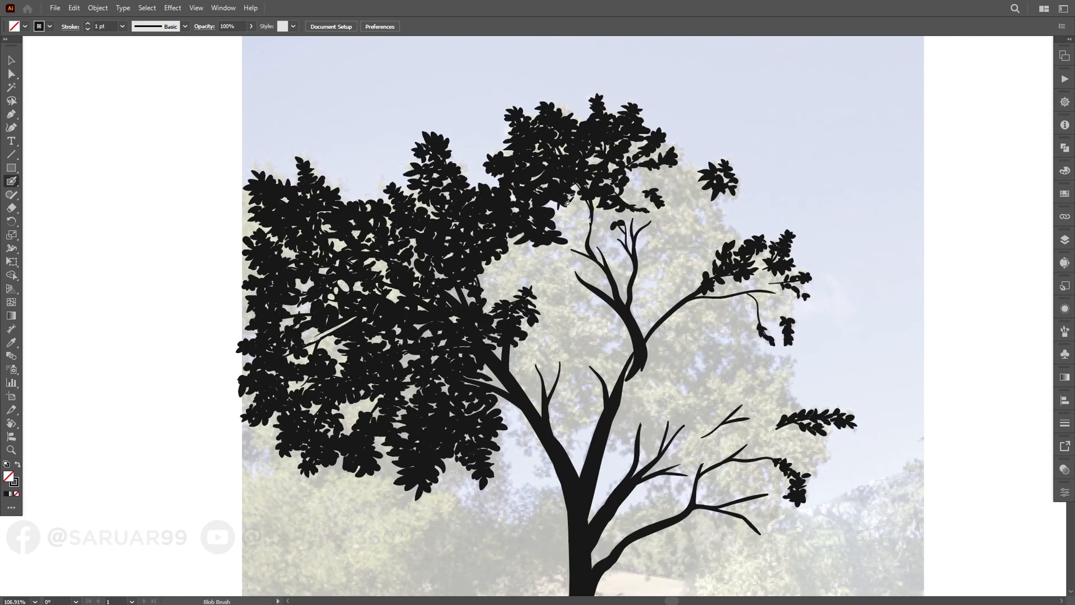
{"action": "left_click_drag", "start_coordinate": [592, 193], "coordinate": [590, 238]}
Select the topmost foliage, duplicate it onto the lower right branches and rotate the copy to fit
{"action": "mouse_move", "coordinate": [618, 220]}
{"action": "left_mouse_down"}
{"action": "mouse_move", "coordinate": [638, 190]}
{"action": "mouse_move", "coordinate": [696, 383]}
{"action": "left_mouse_up"}
{"action": "scroll", "coordinate": [568, 213], "scroll_direction": "down", "scroll_amount": 3}
{"action": "key", "text": "v"}
{"action": "left_click", "coordinate": [584, 178]}
{"action": "left_click", "coordinate": [1064, 148]}
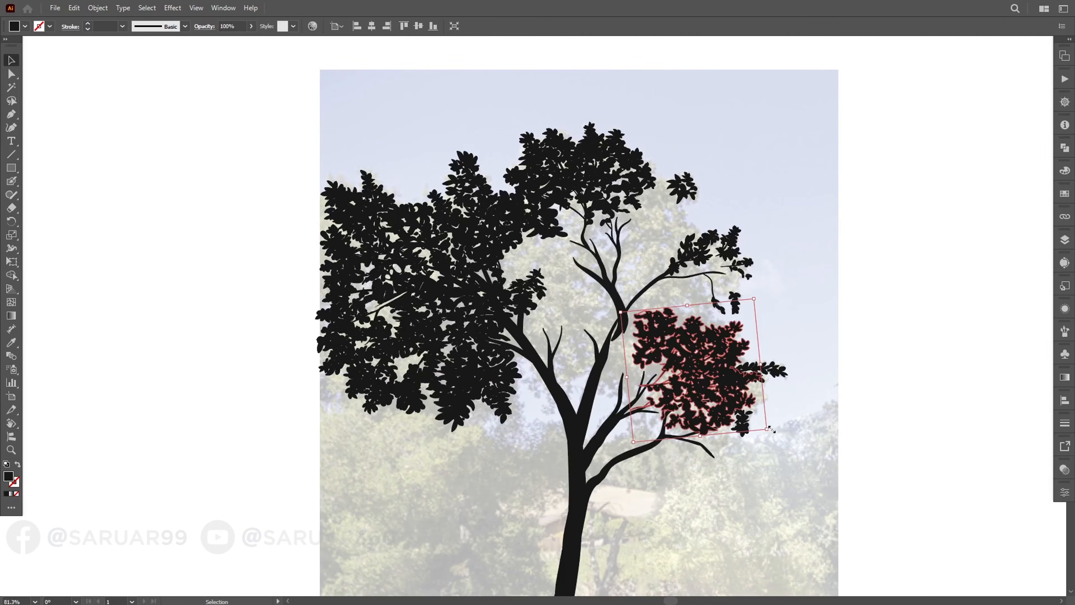
{"action": "mouse_move", "coordinate": [769, 428]}
{"action": "left_mouse_down"}
{"action": "mouse_move", "coordinate": [769, 390]}
{"action": "mouse_move", "coordinate": [764, 418]}
{"action": "left_mouse_up"}
{"action": "left_click_drag", "start_coordinate": [698, 384], "coordinate": [710, 386]}
{"action": "left_click", "coordinate": [119, 468]}
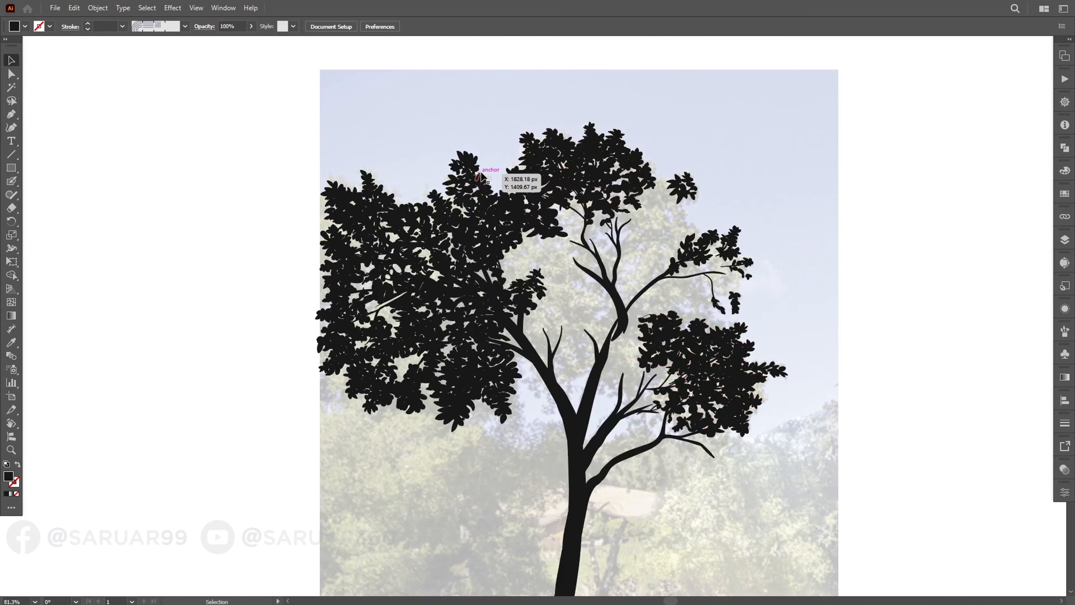
Duplicate leaves from the upper left crown, unite them and rotate the copy onto the upper right branch tip
{"action": "left_click_drag", "start_coordinate": [478, 171], "coordinate": [795, 436], "text": "alt"}
{"action": "left_click", "coordinate": [1064, 148]}
{"action": "left_click", "coordinate": [934, 172]}
{"action": "left_click_drag", "start_coordinate": [846, 395], "coordinate": [779, 311]}
{"action": "left_click_drag", "start_coordinate": [752, 339], "coordinate": [741, 293]}
Duplicate the small leaf cluster along the upper right crown, filling the space beside the isolated sprig and rotating to fit
{"action": "left_click_drag", "start_coordinate": [732, 300], "coordinate": [660, 218], "text": "alt"}
{"action": "left_click_drag", "start_coordinate": [666, 216], "coordinate": [688, 240], "text": "alt"}
{"action": "mouse_move", "coordinate": [654, 208]}
{"action": "left_mouse_down"}
{"action": "mouse_move", "coordinate": [734, 228]}
{"action": "mouse_move", "coordinate": [702, 229]}
{"action": "mouse_move", "coordinate": [712, 241]}
{"action": "mouse_move", "coordinate": [682, 202]}
{"action": "mouse_move", "coordinate": [655, 245]}
{"action": "mouse_move", "coordinate": [667, 195]}
{"action": "left_mouse_up"}
{"action": "left_click", "coordinate": [592, 292]}
{"action": "left_click_drag", "start_coordinate": [466, 414], "coordinate": [493, 346]}
{"action": "left_click_drag", "start_coordinate": [863, 206], "coordinate": [806, 221]}
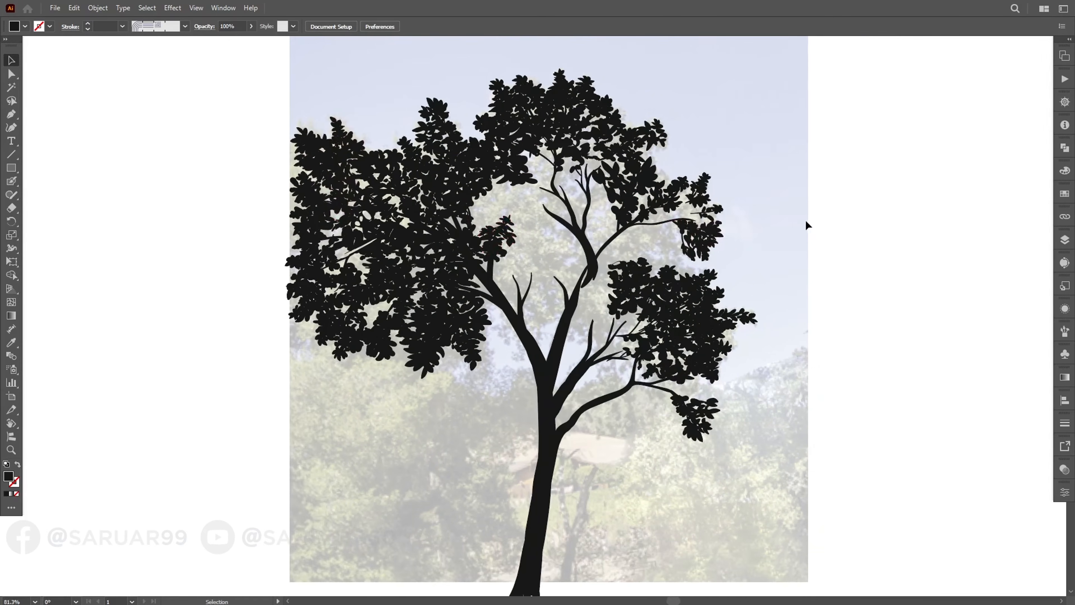
Paint extra leaves along the underside of the left crown with the Blob Brush
{"action": "scroll", "coordinate": [748, 229], "scroll_direction": "down", "scroll_amount": 1}
{"action": "scroll", "coordinate": [744, 245], "scroll_direction": "up", "scroll_amount": 1}
{"action": "key", "text": "shift+b"}
{"action": "scroll", "coordinate": [511, 292], "scroll_direction": "up", "scroll_amount": 5}
{"action": "left_click_drag", "start_coordinate": [280, 464], "coordinate": [283, 486]}
{"action": "left_click_drag", "start_coordinate": [292, 470], "coordinate": [299, 482]}
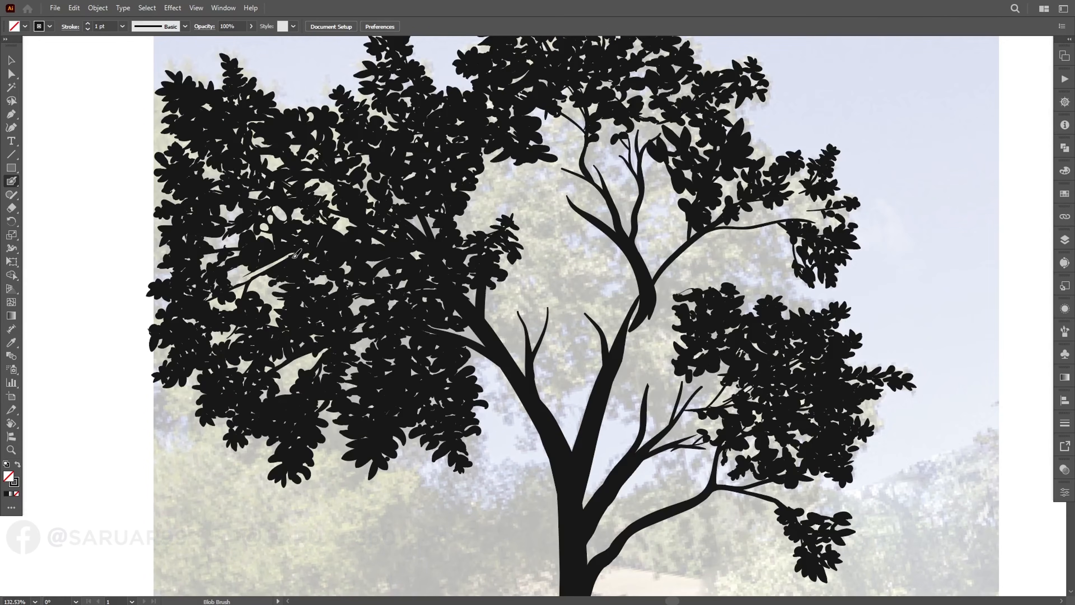
{"action": "left_click_drag", "start_coordinate": [386, 462], "coordinate": [384, 475]}
{"action": "scroll", "coordinate": [386, 463], "scroll_direction": "down", "scroll_amount": 2}
Paint a small leaf sprig on the forked twig above the left main branch
{"action": "mouse_move", "coordinate": [386, 462]}
{"action": "left_mouse_down"}
{"action": "mouse_move", "coordinate": [300, 464]}
{"action": "mouse_move", "coordinate": [301, 440]}
{"action": "left_mouse_up"}
{"action": "left_click_drag", "start_coordinate": [415, 318], "coordinate": [400, 314]}
{"action": "left_click_drag", "start_coordinate": [416, 323], "coordinate": [404, 332]}
{"action": "left_click_drag", "start_coordinate": [416, 319], "coordinate": [423, 314]}
{"action": "left_click_drag", "start_coordinate": [418, 324], "coordinate": [428, 316]}
{"action": "left_click_drag", "start_coordinate": [426, 333], "coordinate": [419, 341]}
Duplicate the left crown's foliage to the blank area right of the photo, unite the copy and rotate it
{"action": "key", "text": "v"}
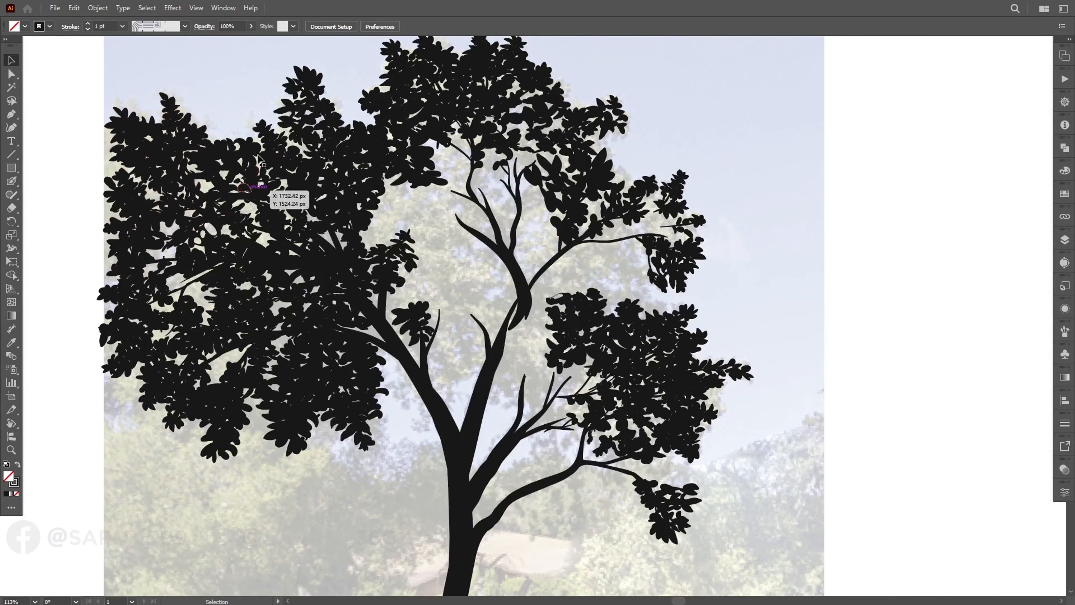
{"action": "mouse_move", "coordinate": [33, 272]}
{"action": "left_mouse_down"}
{"action": "mouse_move", "coordinate": [124, 317]}
{"action": "mouse_move", "coordinate": [767, 253]}
{"action": "left_mouse_up"}
{"action": "scroll", "coordinate": [767, 253], "scroll_direction": "down", "scroll_amount": 3}
{"action": "left_click_drag", "start_coordinate": [766, 253], "coordinate": [647, 277]}
{"action": "left_click", "coordinate": [1064, 148]}
{"action": "left_click", "coordinate": [934, 171]}
{"action": "left_click", "coordinate": [1064, 147]}
{"action": "left_click_drag", "start_coordinate": [874, 103], "coordinate": [715, 432]}
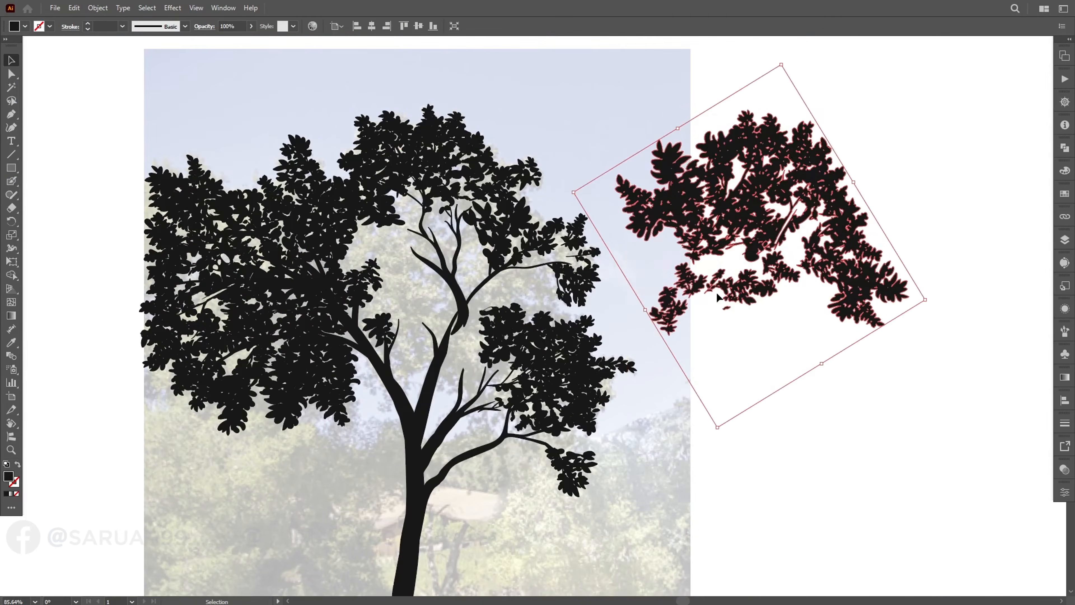
Erase the lower parts of the rotated foliage copy, keeping only its upper band
{"action": "key", "text": "shift+e"}
{"action": "mouse_move", "coordinate": [681, 263]}
{"action": "left_mouse_down"}
{"action": "mouse_move", "coordinate": [809, 235]}
{"action": "mouse_move", "coordinate": [686, 264]}
{"action": "mouse_move", "coordinate": [761, 248]}
{"action": "left_mouse_up"}
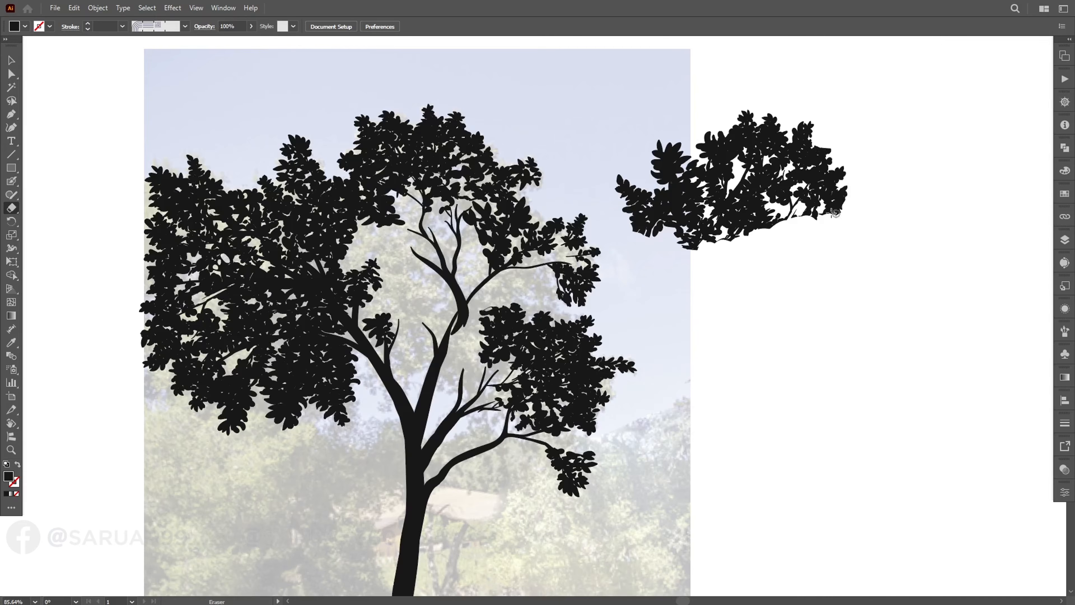
{"action": "mouse_move", "coordinate": [834, 212]}
{"action": "left_mouse_down"}
{"action": "mouse_move", "coordinate": [662, 239]}
{"action": "mouse_move", "coordinate": [768, 235]}
{"action": "left_mouse_up"}
Paint leaves and converging branches beneath the foliage copy with the Blob Brush, erasing the unwanted parts between them
{"action": "key", "text": "shift+b"}
{"action": "key", "text": "shift+x"}
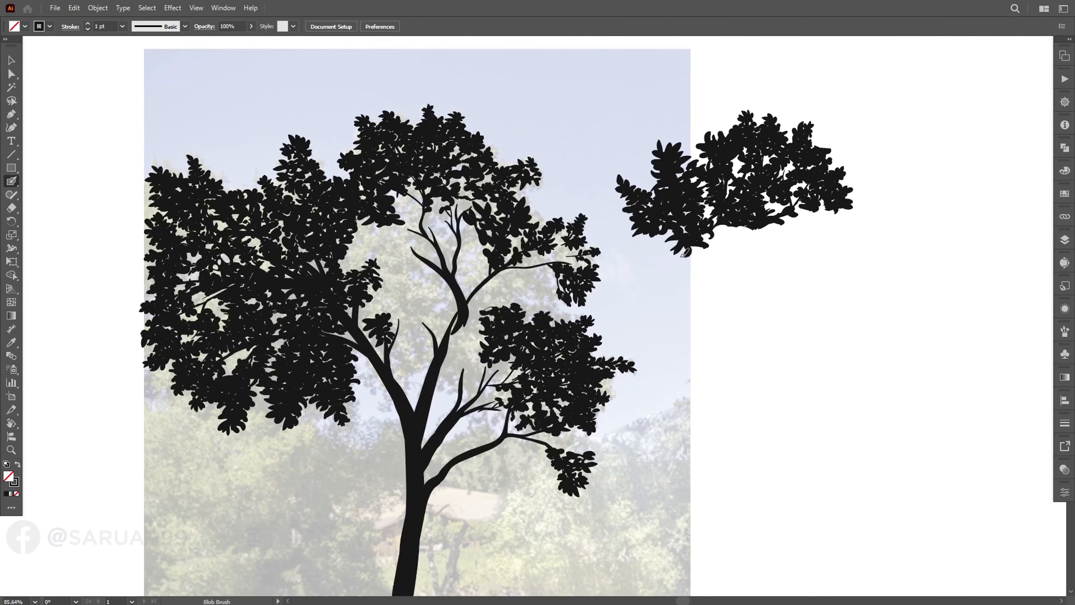
{"action": "scroll", "coordinate": [705, 264], "scroll_direction": "up", "scroll_amount": 1}
{"action": "key", "text": "shift+e"}
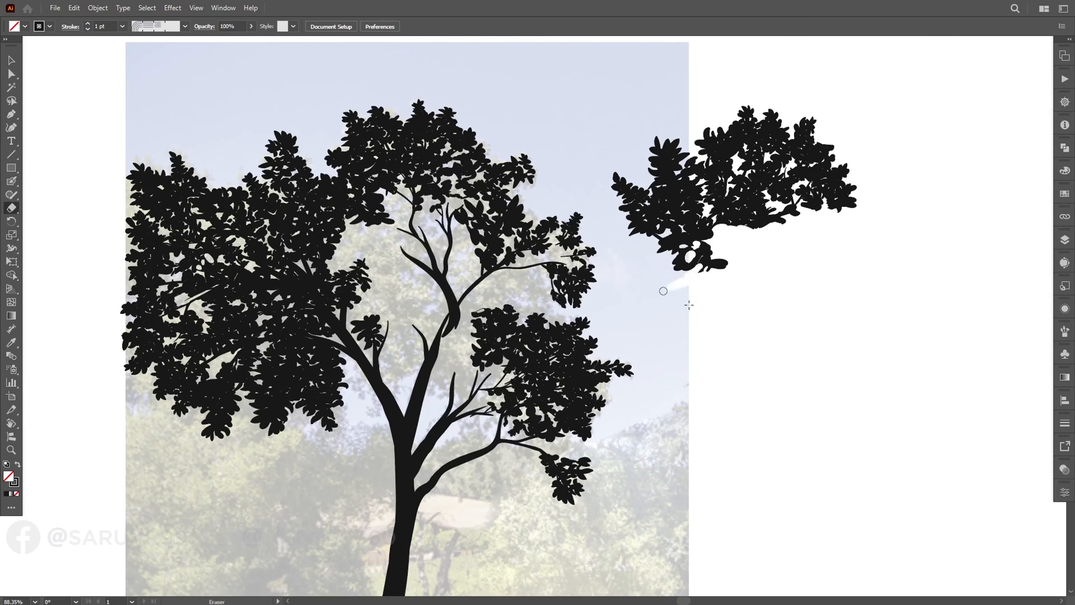
{"action": "left_click_drag", "start_coordinate": [663, 291], "coordinate": [663, 291]}
{"action": "key", "text": "shift+b"}
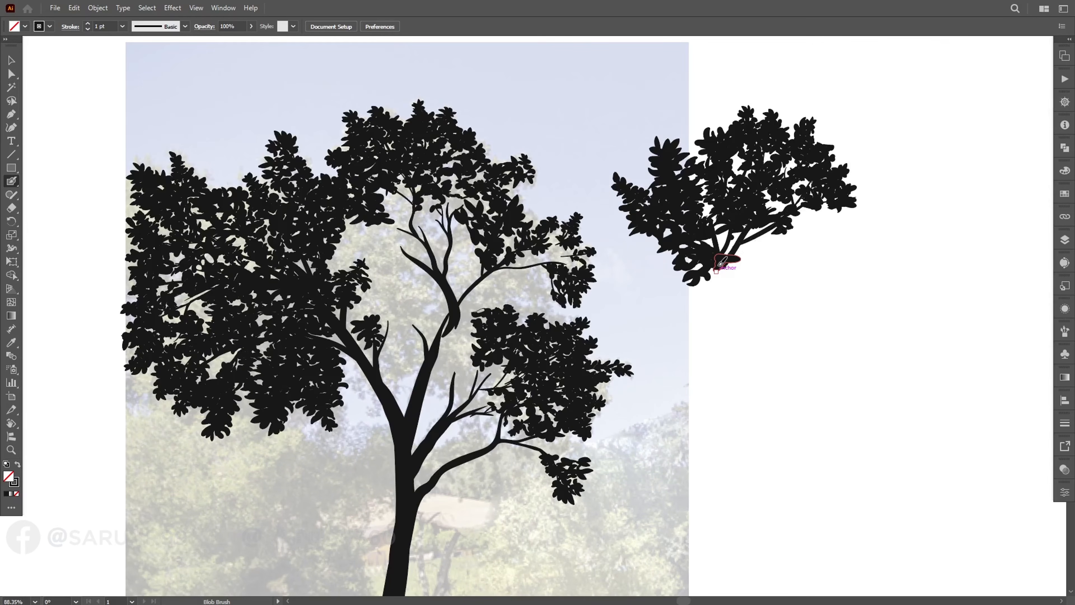
Unite the reworked foliage cluster, place a copy in the crown's bare centre and rotate it to fit
{"action": "left_click_drag", "start_coordinate": [812, 183], "coordinate": [496, 358]}
{"action": "scroll", "coordinate": [748, 107], "scroll_direction": "down", "scroll_amount": 3}
{"action": "key", "text": "v"}
{"action": "left_click", "coordinate": [1064, 147]}
{"action": "left_click", "coordinate": [935, 169]}
{"action": "left_click_drag", "start_coordinate": [667, 276], "coordinate": [874, 192]}
{"action": "scroll", "coordinate": [874, 191], "scroll_direction": "up", "scroll_amount": 2}
{"action": "left_click", "coordinate": [864, 191]}
{"action": "left_click_drag", "start_coordinate": [877, 105], "coordinate": [588, 288]}
{"action": "left_click_drag", "start_coordinate": [622, 274], "coordinate": [612, 243]}
Keep a spare copy of the foliage beside the photo and refine the central copy's position and rotation
{"action": "left_click_drag", "start_coordinate": [521, 285], "coordinate": [814, 371]}
{"action": "left_click", "coordinate": [542, 252]}
{"action": "left_click_drag", "start_coordinate": [590, 232], "coordinate": [637, 203]}
{"action": "left_click_drag", "start_coordinate": [642, 188], "coordinate": [616, 191]}
{"action": "left_click_drag", "start_coordinate": [550, 220], "coordinate": [555, 228]}
{"action": "left_click", "coordinate": [758, 275]}
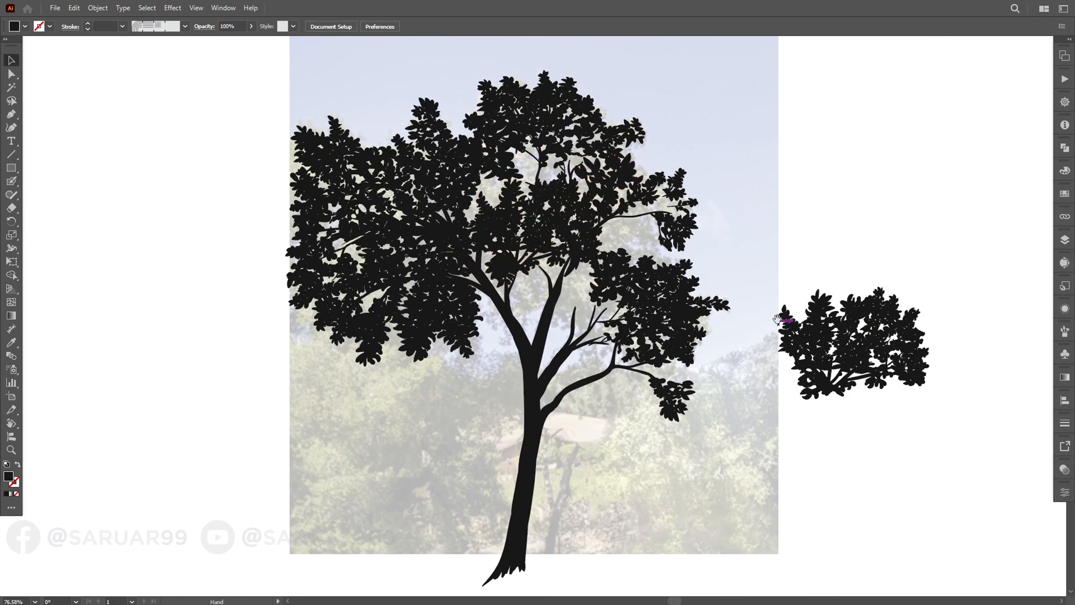
Rotate the spare foliage copy, place it on the opposite side of the photo and erase its unwanted lower leaves
{"action": "left_click_drag", "start_coordinate": [785, 317], "coordinate": [794, 303]}
{"action": "left_click_drag", "start_coordinate": [865, 318], "coordinate": [160, 339]}
{"action": "key", "text": "shift+e"}
{"action": "left_click_drag", "start_coordinate": [123, 373], "coordinate": [137, 373]}
{"action": "left_click_drag", "start_coordinate": [142, 294], "coordinate": [127, 392]}
{"action": "key", "text": "ctrl+shift+a"}
Paint a tapering stem at the base of the spare foliage cluster with the Blob Brush and unite the pieces
{"action": "key", "text": "shift+b"}
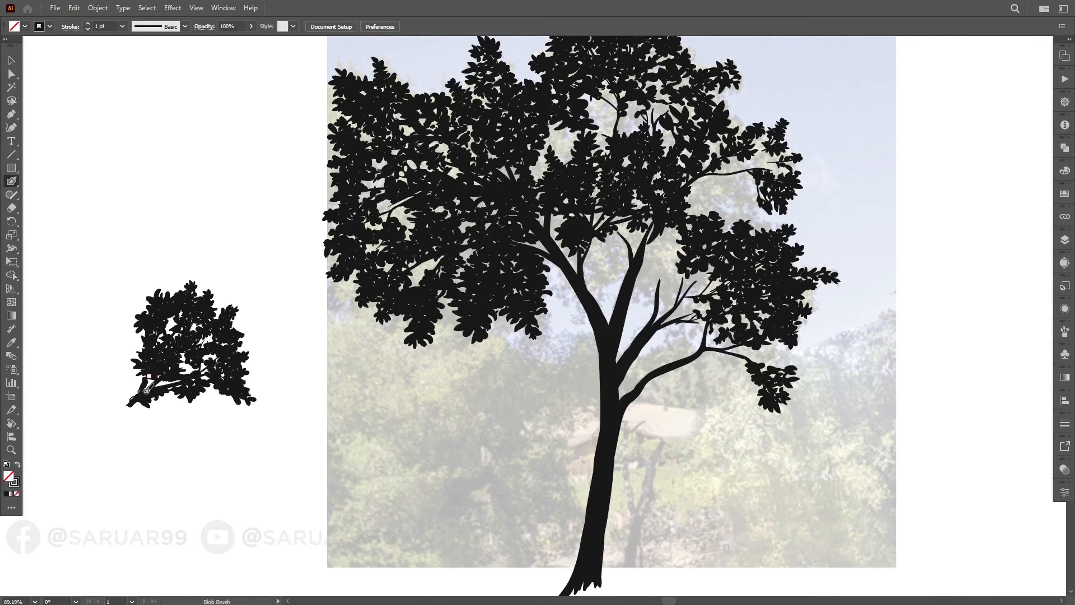
{"action": "key", "text": "v"}
{"action": "left_click_drag", "start_coordinate": [59, 243], "coordinate": [253, 468]}
{"action": "left_click", "coordinate": [1065, 147]}
{"action": "left_click", "coordinate": [939, 171]}
{"action": "left_click", "coordinate": [257, 318]}
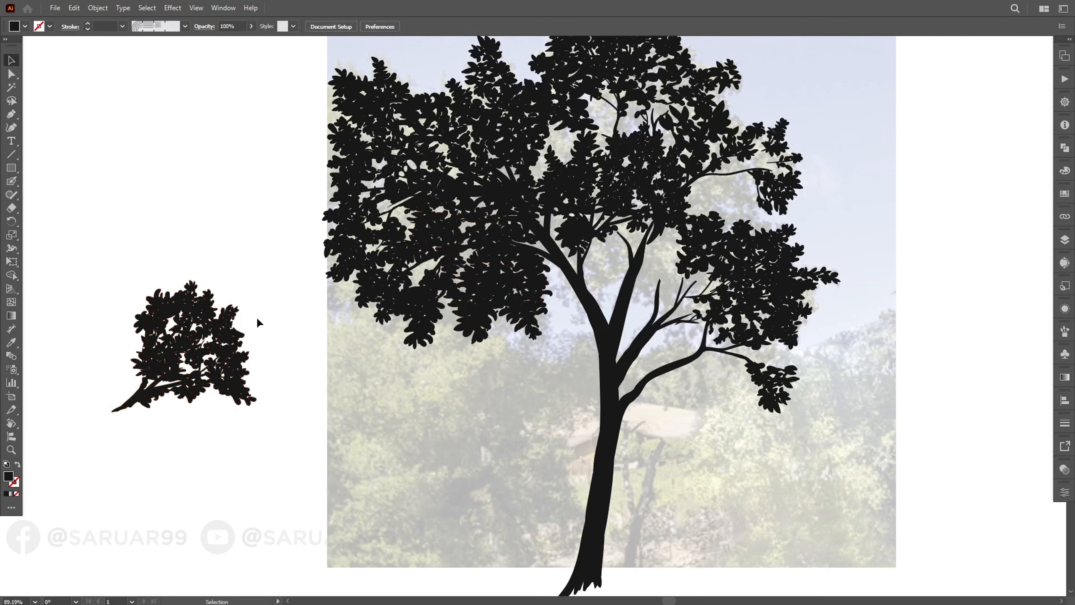
Rotate the finished stemmed cluster and move it onto the crown's bare right side
{"action": "left_click", "coordinate": [233, 335]}
{"action": "left_click_drag", "start_coordinate": [257, 281], "coordinate": [234, 299]}
{"action": "left_click_drag", "start_coordinate": [317, 351], "coordinate": [186, 407]}
{"action": "left_click_drag", "start_coordinate": [52, 407], "coordinate": [520, 337]}
{"action": "key", "text": "ctrl+shift+a"}
{"action": "key", "text": "ctrl+shift+a"}
Place a foliage cluster over the bare twigs of the lower right branches and rotate it to fit
{"action": "left_click_drag", "start_coordinate": [478, 281], "coordinate": [694, 372]}
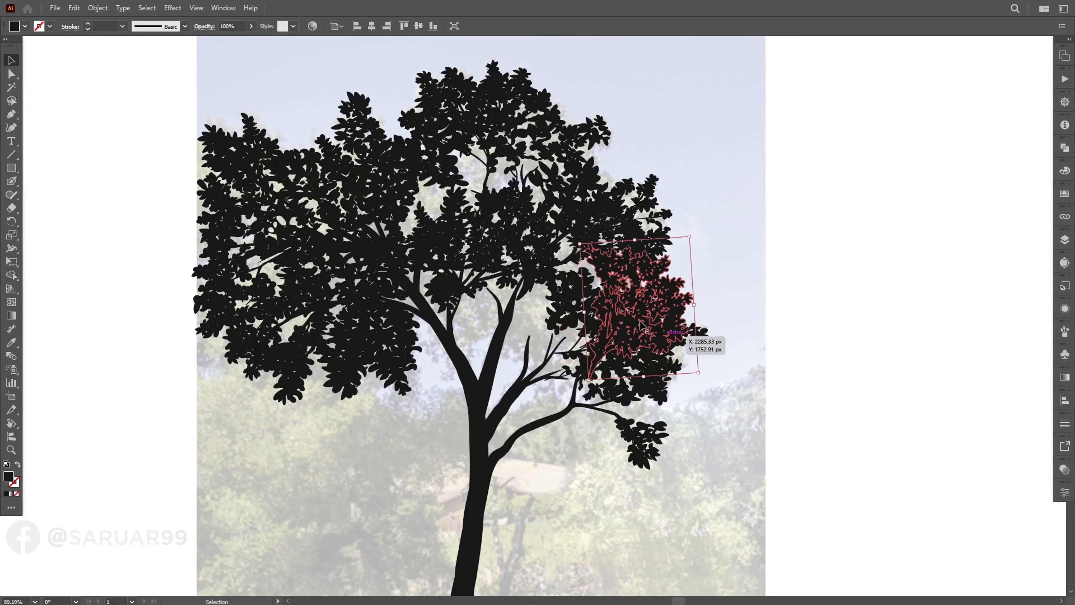
{"action": "left_click_drag", "start_coordinate": [664, 336], "coordinate": [588, 362]}
{"action": "left_click_drag", "start_coordinate": [535, 243], "coordinate": [540, 256]}
Adjust the position and rotation of the small leaf cluster hanging from the lowest right branch
{"action": "left_click", "coordinate": [764, 422]}
{"action": "left_click_drag", "start_coordinate": [763, 422], "coordinate": [782, 370]}
{"action": "mouse_move", "coordinate": [750, 122]}
{"action": "left_mouse_down"}
{"action": "mouse_move", "coordinate": [773, 180]}
{"action": "mouse_move", "coordinate": [761, 218]}
{"action": "left_mouse_up"}
{"action": "left_click", "coordinate": [713, 445]}
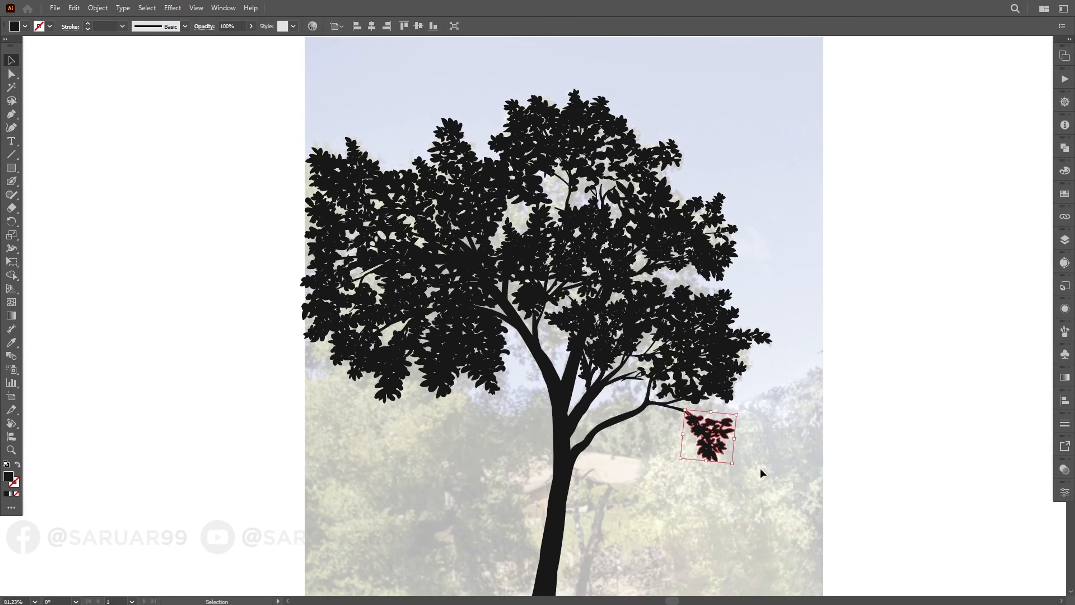
{"action": "left_click", "coordinate": [761, 473]}
Paint extra leaves with the Blob Brush over gaps and edges of the crown
{"action": "key", "text": "shift+b"}
{"action": "left_click", "coordinate": [592, 312], "text": "ctrl"}
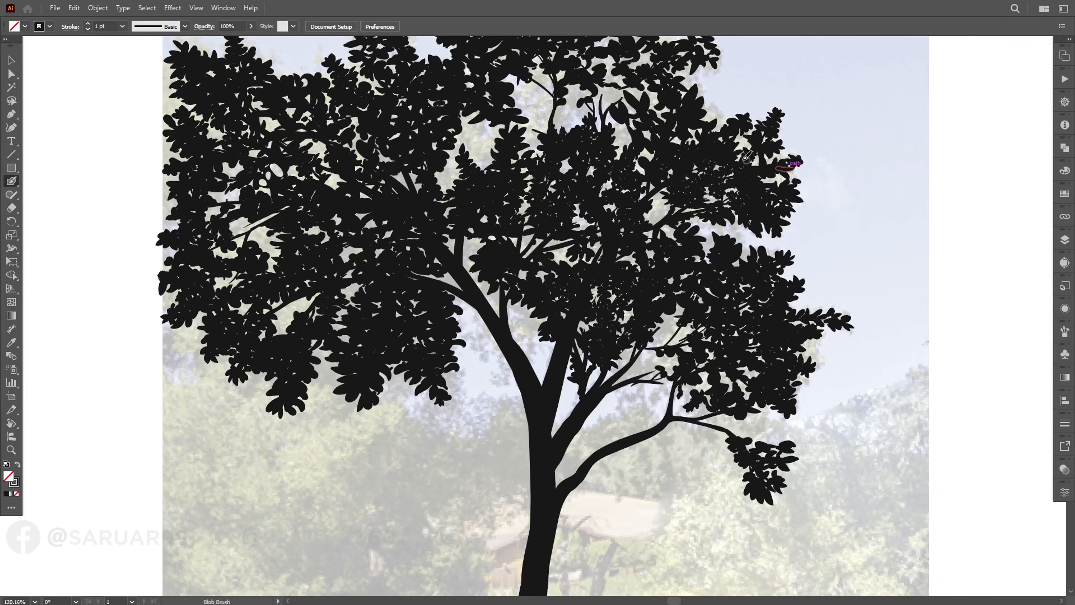
{"action": "left_click_drag", "start_coordinate": [623, 134], "coordinate": [686, 207]}
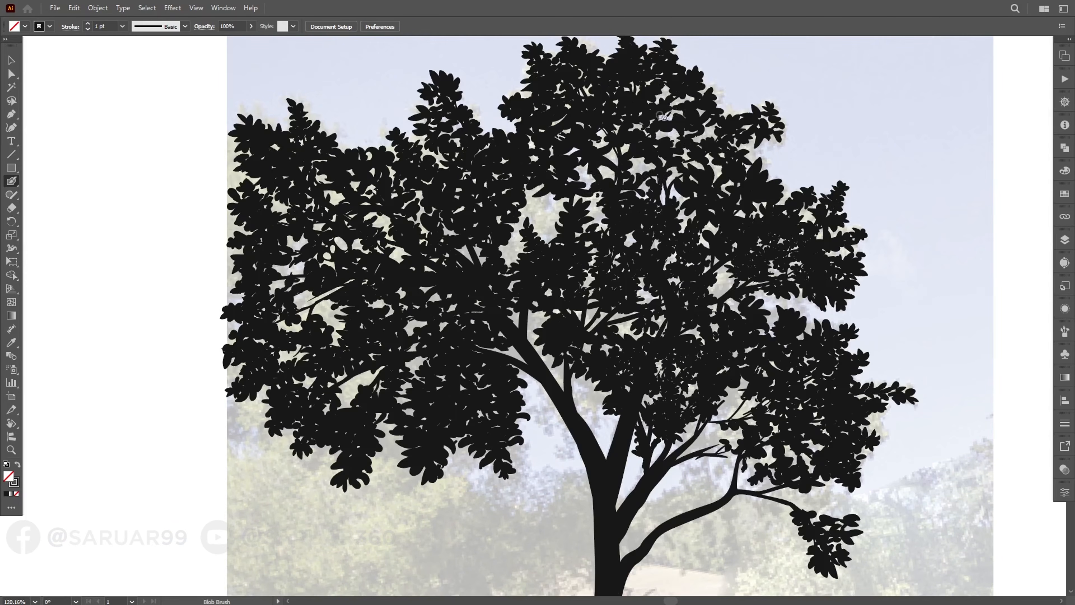
{"action": "scroll", "coordinate": [561, 206], "scroll_direction": "down", "scroll_amount": 1}
{"action": "left_click_drag", "start_coordinate": [521, 388], "coordinate": [512, 290]}
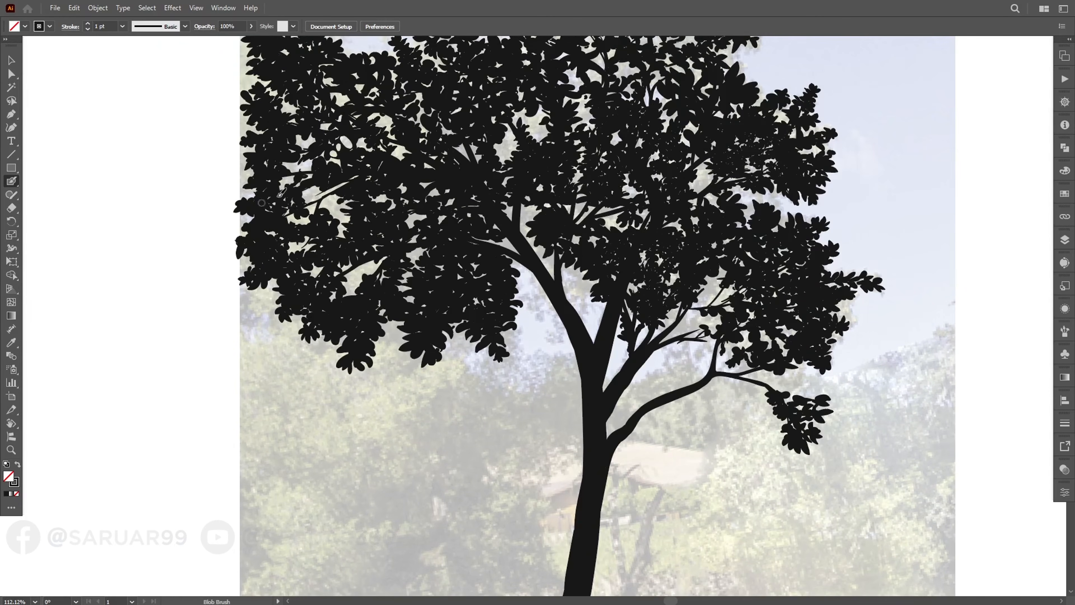
{"action": "left_click_drag", "start_coordinate": [778, 202], "coordinate": [686, 245]}
{"action": "left_click_drag", "start_coordinate": [670, 77], "coordinate": [694, 154]}
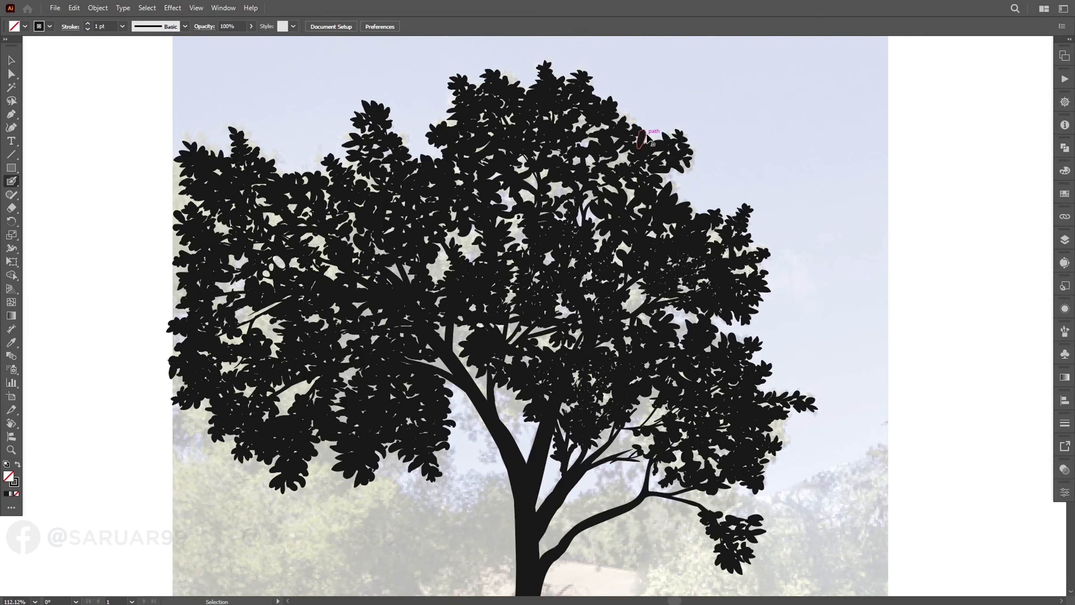
Paint a new tuft of leaves on the middle of the lowest right branch
{"action": "scroll", "coordinate": [583, 124], "scroll_direction": "up", "scroll_amount": 1}
{"action": "left_click_drag", "start_coordinate": [616, 478], "coordinate": [540, 264]}
{"action": "left_click_drag", "start_coordinate": [558, 254], "coordinate": [541, 256]}
{"action": "left_click_drag", "start_coordinate": [536, 266], "coordinate": [533, 278]}
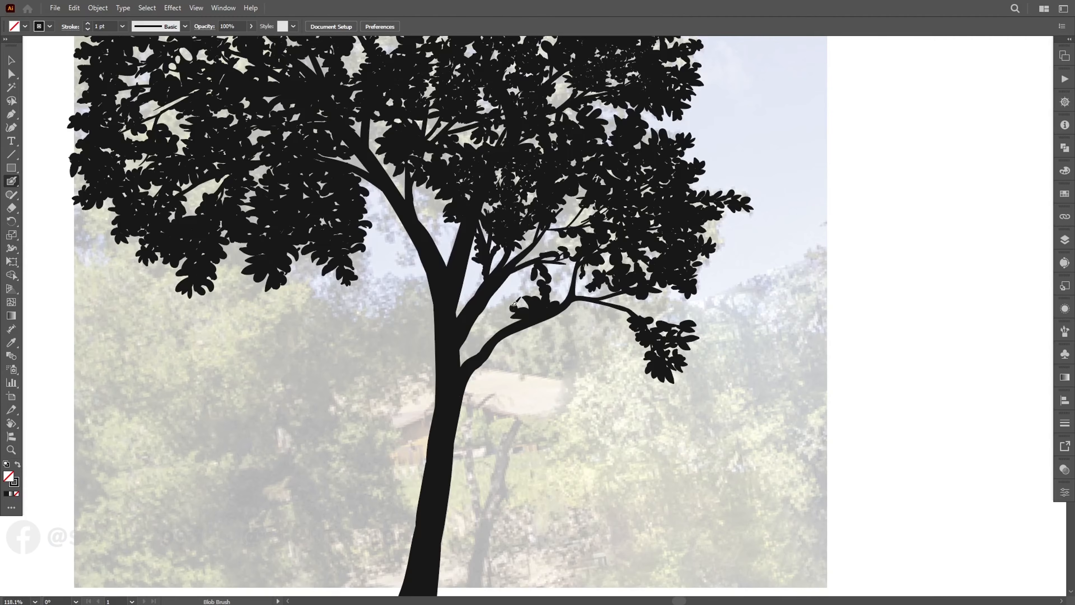
{"action": "left_click_drag", "start_coordinate": [535, 323], "coordinate": [533, 338]}
{"action": "left_click_drag", "start_coordinate": [540, 318], "coordinate": [550, 324]}
{"action": "scroll", "coordinate": [543, 314], "scroll_direction": "down", "scroll_amount": 1}
{"action": "left_click_drag", "start_coordinate": [548, 304], "coordinate": [552, 291]}
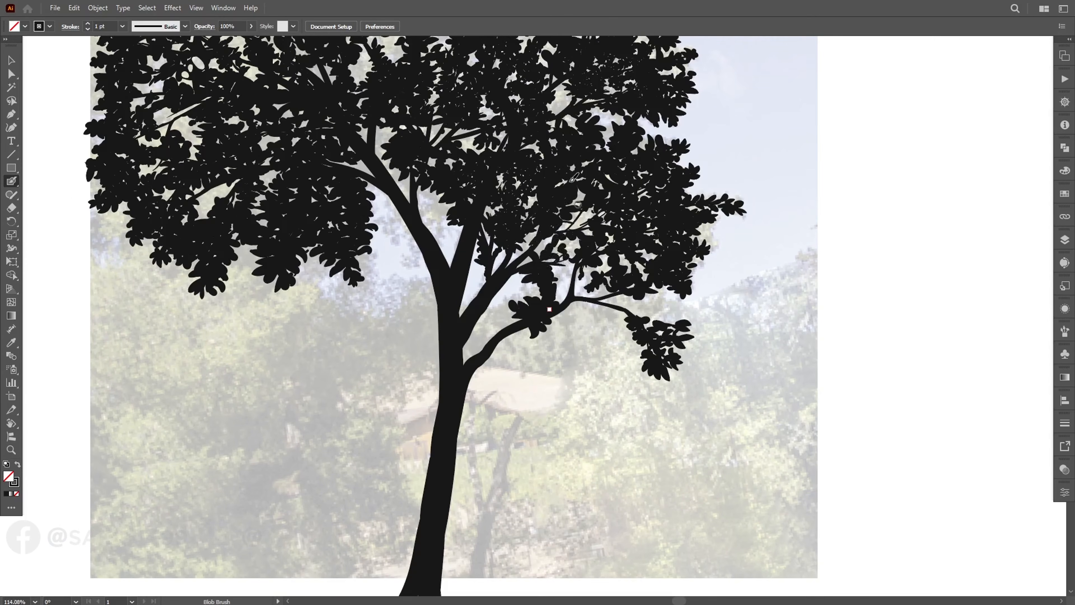
Paint leaves along the drooping end of the lowest right branch, joining its small cluster to the crown
{"action": "left_click_drag", "start_coordinate": [574, 178], "coordinate": [611, 220]}
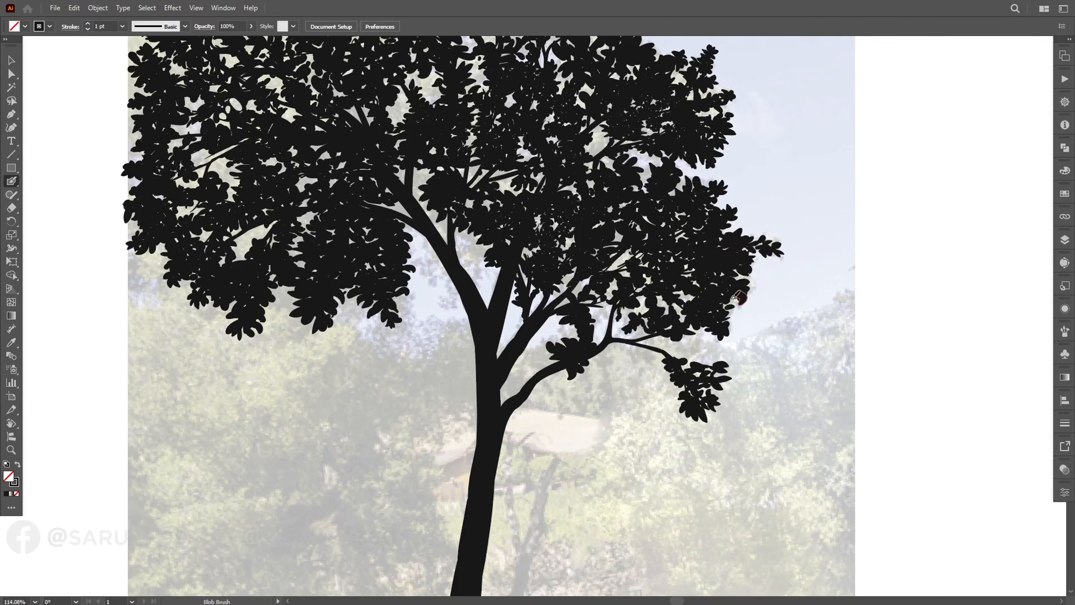
{"action": "left_click_drag", "start_coordinate": [703, 328], "coordinate": [666, 365]}
{"action": "left_click_drag", "start_coordinate": [670, 341], "coordinate": [645, 372]}
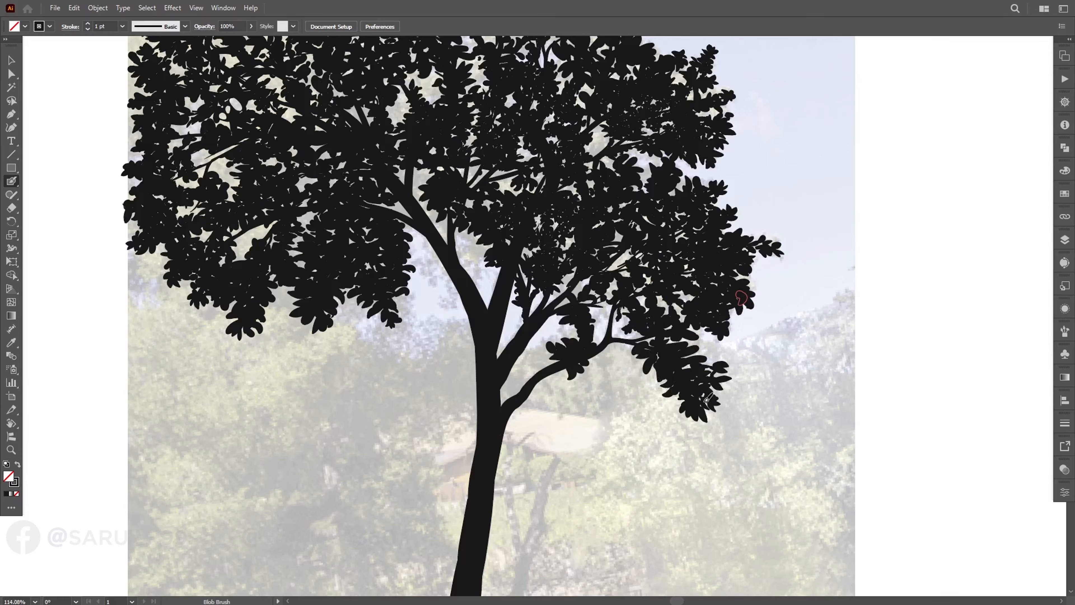
{"action": "scroll", "coordinate": [694, 344], "scroll_direction": "down", "scroll_amount": 1}
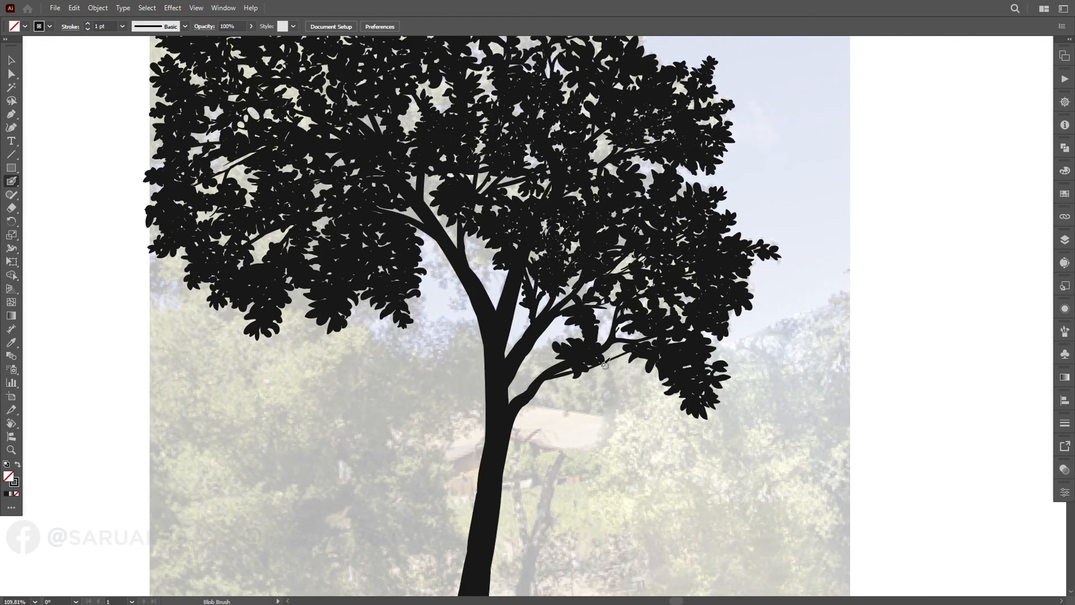
{"action": "scroll", "coordinate": [605, 277], "scroll_direction": "down", "scroll_amount": 4}
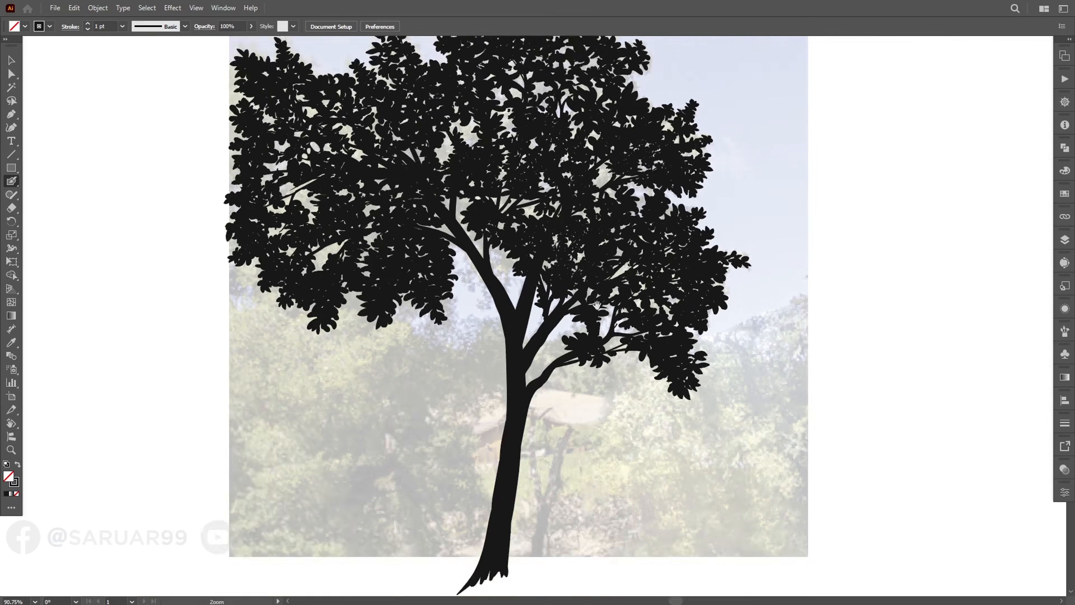
Select all the crown and foliage shapes and unite them
{"action": "scroll", "coordinate": [593, 322], "scroll_direction": "up", "scroll_amount": 4}
{"action": "scroll", "coordinate": [601, 319], "scroll_direction": "up", "scroll_amount": 5}
{"action": "scroll", "coordinate": [473, 331], "scroll_direction": "down", "scroll_amount": 10}
{"action": "key", "text": "v"}
{"action": "left_click_drag", "start_coordinate": [247, 116], "coordinate": [711, 444]}
{"action": "left_click", "coordinate": [1064, 148]}
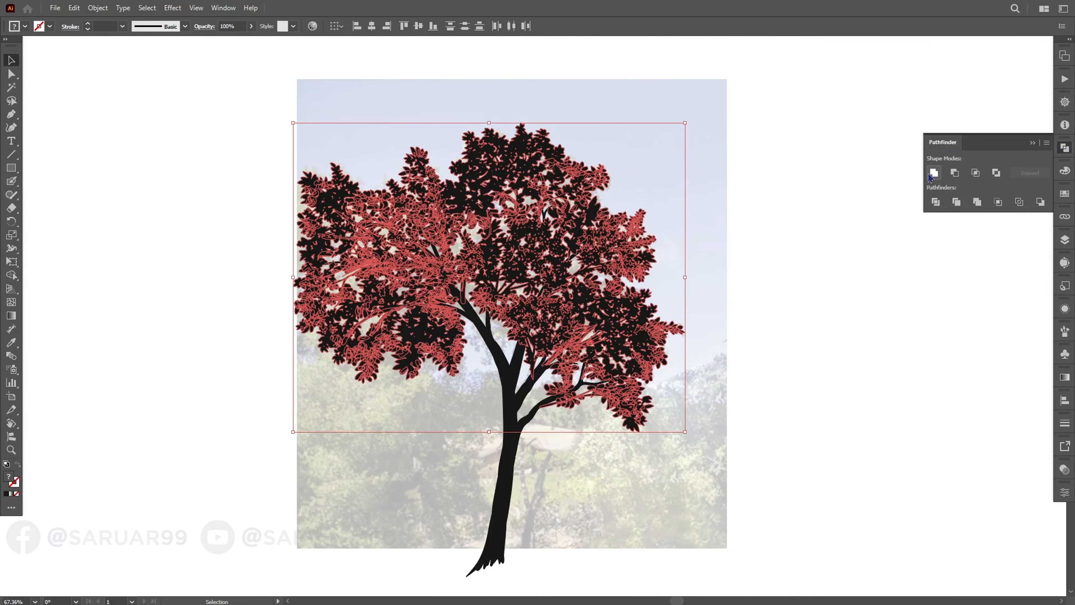
{"action": "left_click", "coordinate": [933, 173]}
{"action": "left_click", "coordinate": [940, 293]}
Hide the reference photo so only the tree silhouette shows
{"action": "scroll", "coordinate": [650, 307], "scroll_direction": "up", "scroll_amount": 3}
{"action": "left_click_drag", "start_coordinate": [649, 307], "coordinate": [727, 301]}
{"action": "scroll", "coordinate": [593, 307], "scroll_direction": "up", "scroll_amount": 2}
{"action": "scroll", "coordinate": [610, 308], "scroll_direction": "down", "scroll_amount": 4}
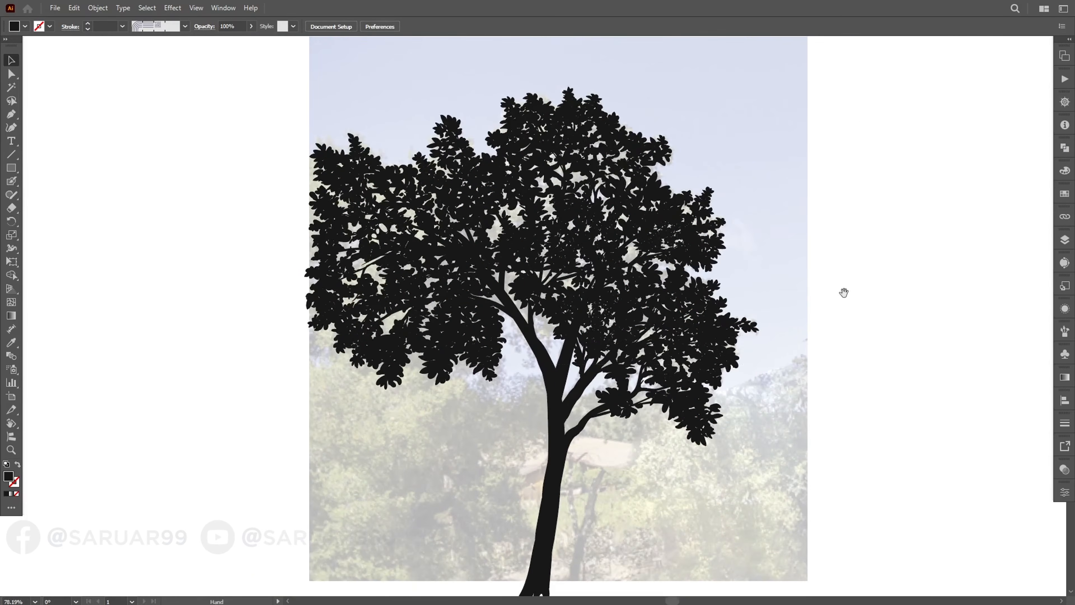
{"action": "scroll", "coordinate": [804, 307], "scroll_direction": "up", "scroll_amount": 1}
{"action": "left_click", "coordinate": [1064, 240]}
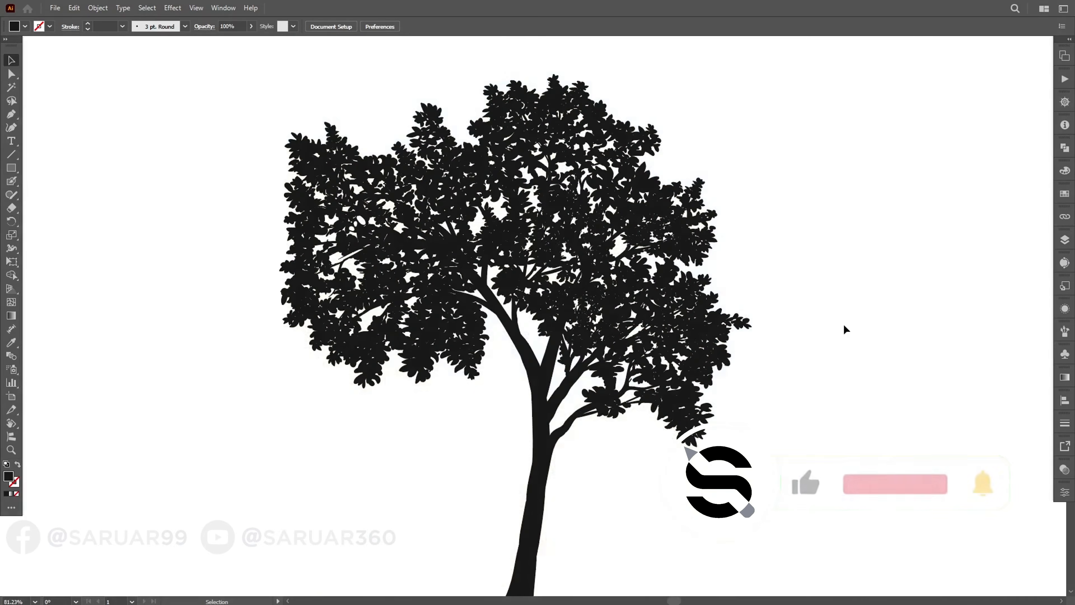
Group the tree artwork and scale it up from its upper right corner
{"action": "scroll", "coordinate": [689, 156], "scroll_direction": "down", "scroll_amount": 4}
{"action": "right_click", "coordinate": [557, 273]}
{"action": "scroll", "coordinate": [636, 380], "scroll_direction": "up", "scroll_amount": 3}
{"action": "left_click_drag", "start_coordinate": [636, 380], "coordinate": [701, 401]}
{"action": "right_click", "coordinate": [634, 296]}
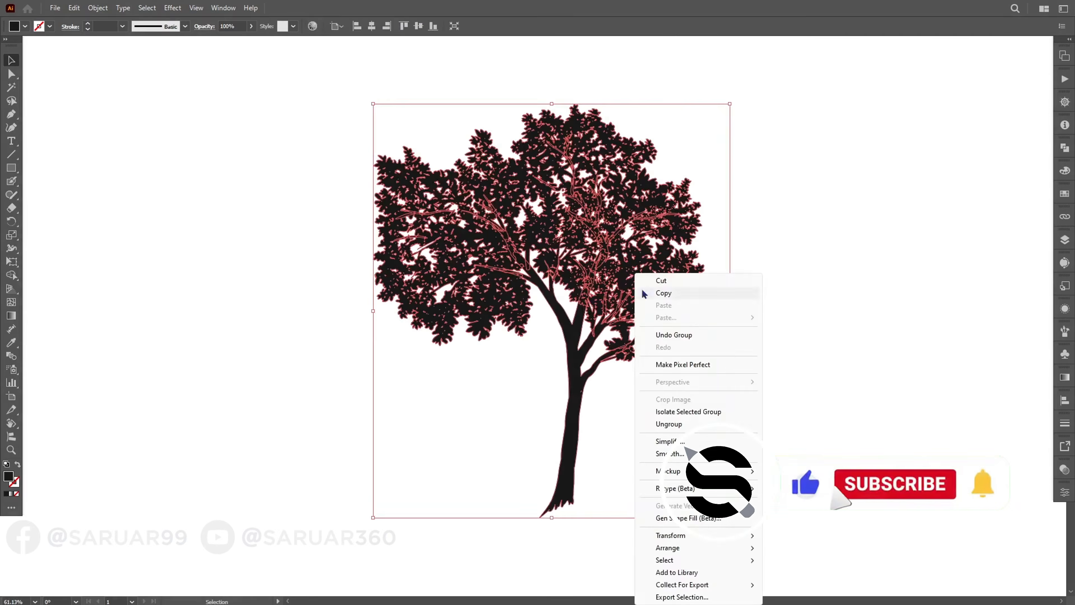
{"action": "left_click", "coordinate": [710, 293]}
{"action": "left_click_drag", "start_coordinate": [551, 517], "coordinate": [555, 536]}
{"action": "scroll", "coordinate": [490, 301], "scroll_direction": "down", "scroll_amount": 4}
{"action": "left_click_drag", "start_coordinate": [550, 237], "coordinate": [564, 210]}
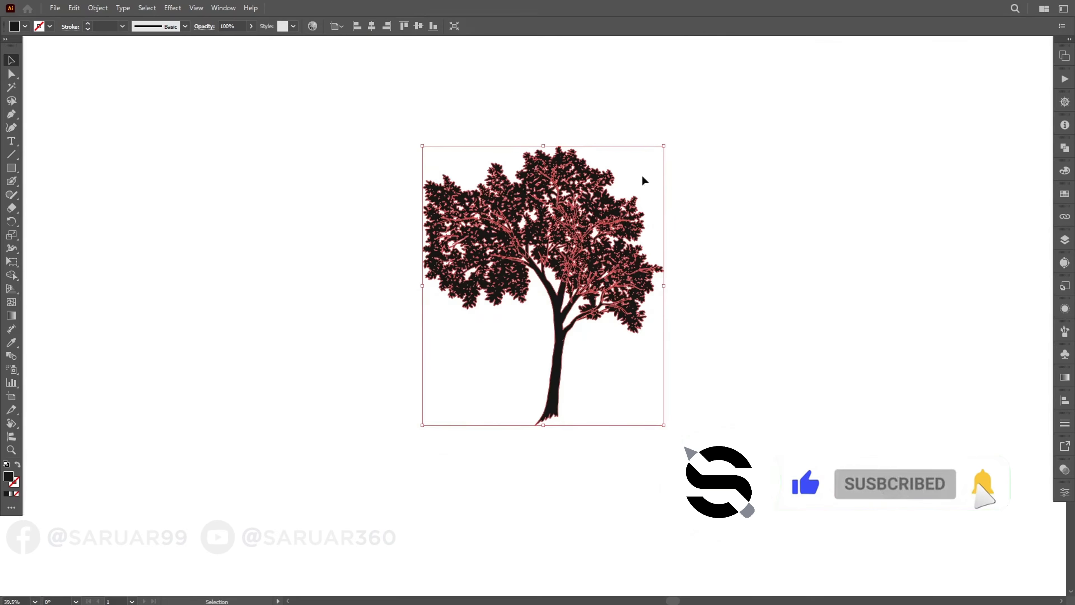
{"action": "left_click_drag", "start_coordinate": [665, 146], "coordinate": [692, 112]}
{"action": "left_click", "coordinate": [747, 258]}
{"action": "left_click_drag", "start_coordinate": [753, 281], "coordinate": [748, 309]}
Smooth the uneven edges of the trunk with Blob Brush strokes in a rotated canvas view
{"action": "scroll", "coordinate": [516, 477], "scroll_direction": "up", "scroll_amount": 5}
{"action": "key", "text": "shift+b"}
{"action": "mouse_move", "coordinate": [562, 338]}
{"action": "left_mouse_down"}
{"action": "mouse_move", "coordinate": [578, 281]}
{"action": "mouse_move", "coordinate": [609, 356]}
{"action": "left_mouse_up"}
{"action": "left_click_drag", "start_coordinate": [609, 374], "coordinate": [649, 372]}
{"action": "key", "text": "shift+x"}
{"action": "mouse_move", "coordinate": [762, 246]}
{"action": "left_mouse_down"}
{"action": "mouse_move", "coordinate": [626, 171]}
{"action": "mouse_move", "coordinate": [568, 211]}
{"action": "left_mouse_up"}
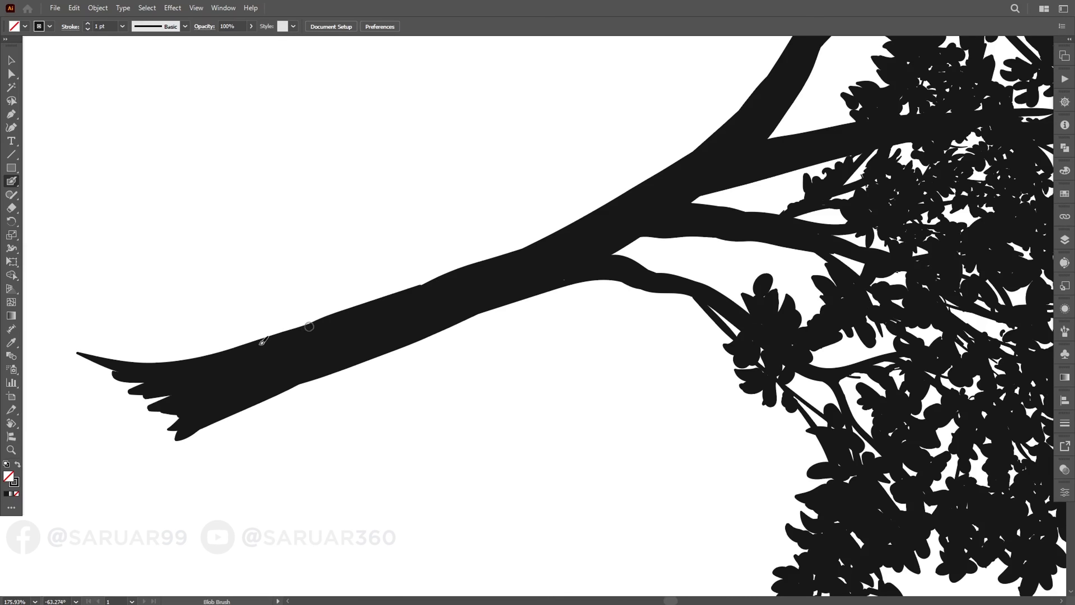
{"action": "left_click_drag", "start_coordinate": [522, 246], "coordinate": [491, 255]}
{"action": "left_click_drag", "start_coordinate": [588, 216], "coordinate": [486, 259]}
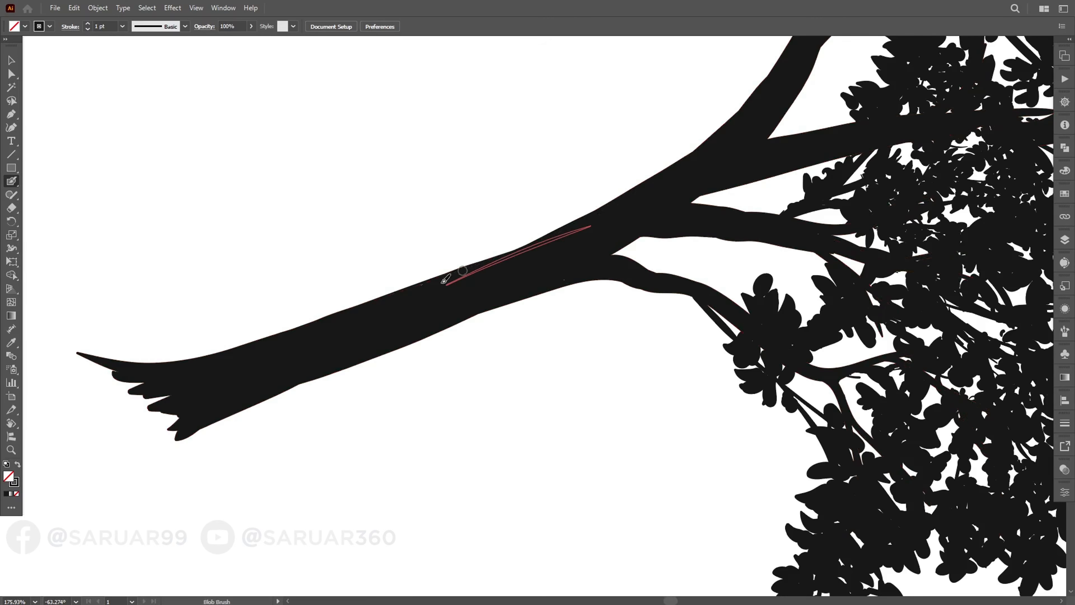
{"action": "mouse_move", "coordinate": [562, 284]}
{"action": "left_mouse_down"}
{"action": "mouse_move", "coordinate": [576, 283]}
{"action": "mouse_move", "coordinate": [497, 284]}
{"action": "left_mouse_up"}
{"action": "left_click_drag", "start_coordinate": [497, 284], "coordinate": [493, 283]}
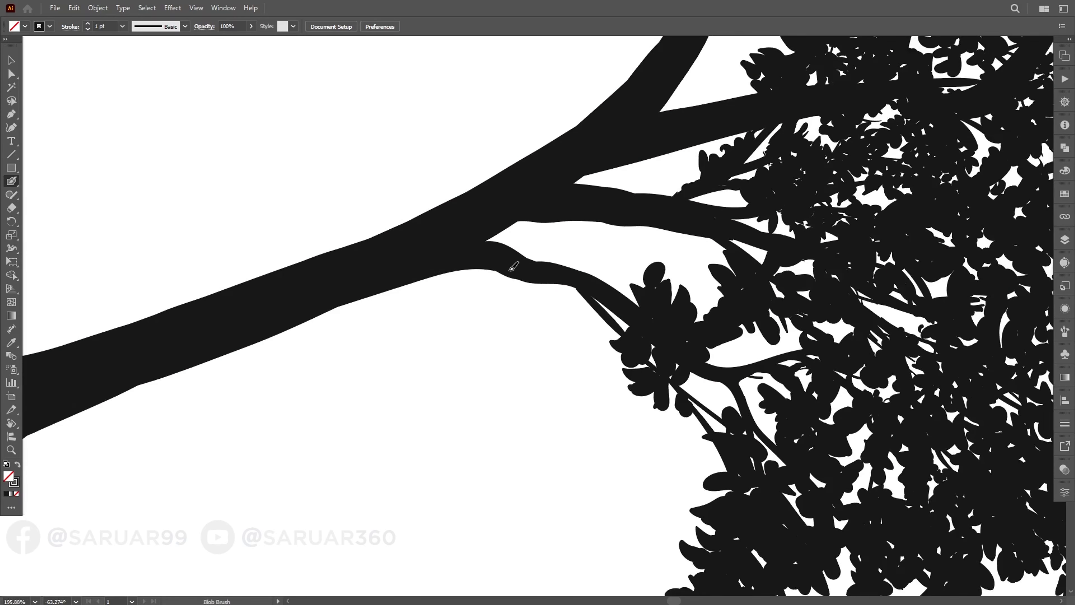
Thicken the lowest right branch by painting over the gap between its twigs up to the leaf tuft
{"action": "left_click_drag", "start_coordinate": [574, 287], "coordinate": [626, 354]}
{"action": "scroll", "coordinate": [597, 307], "scroll_direction": "down", "scroll_amount": 1}
{"action": "mouse_move", "coordinate": [490, 266]}
{"action": "left_mouse_down"}
{"action": "mouse_move", "coordinate": [593, 304]}
{"action": "mouse_move", "coordinate": [651, 371]}
{"action": "left_mouse_up"}
{"action": "scroll", "coordinate": [596, 305], "scroll_direction": "up", "scroll_amount": 1}
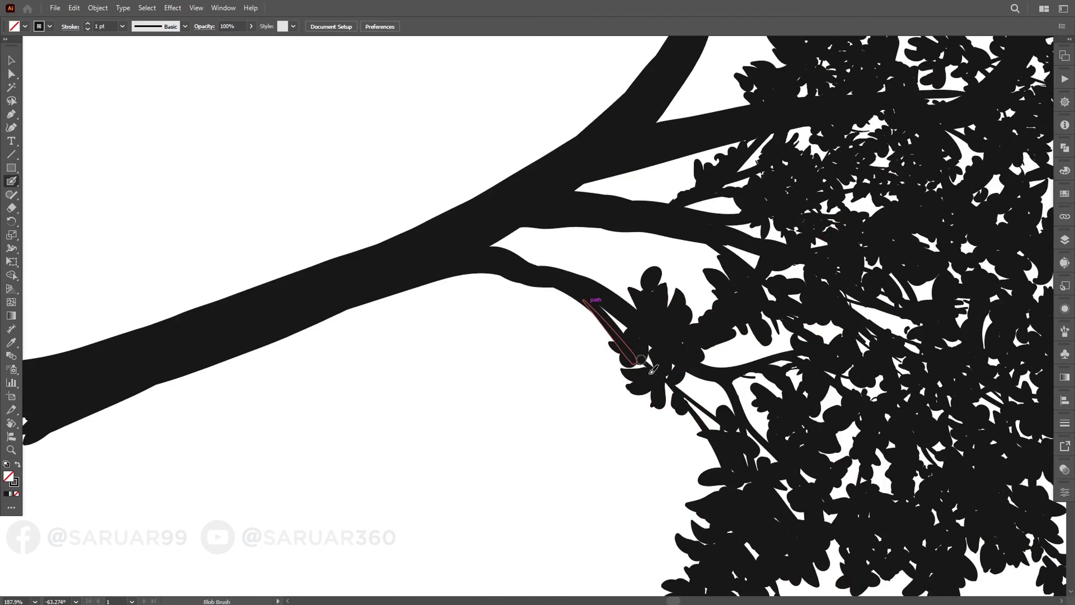
Refine the lower trunk and paint long tapering roots on both sides of its base with the Blob Brush
{"action": "left_click_drag", "start_coordinate": [263, 350], "coordinate": [498, 272]}
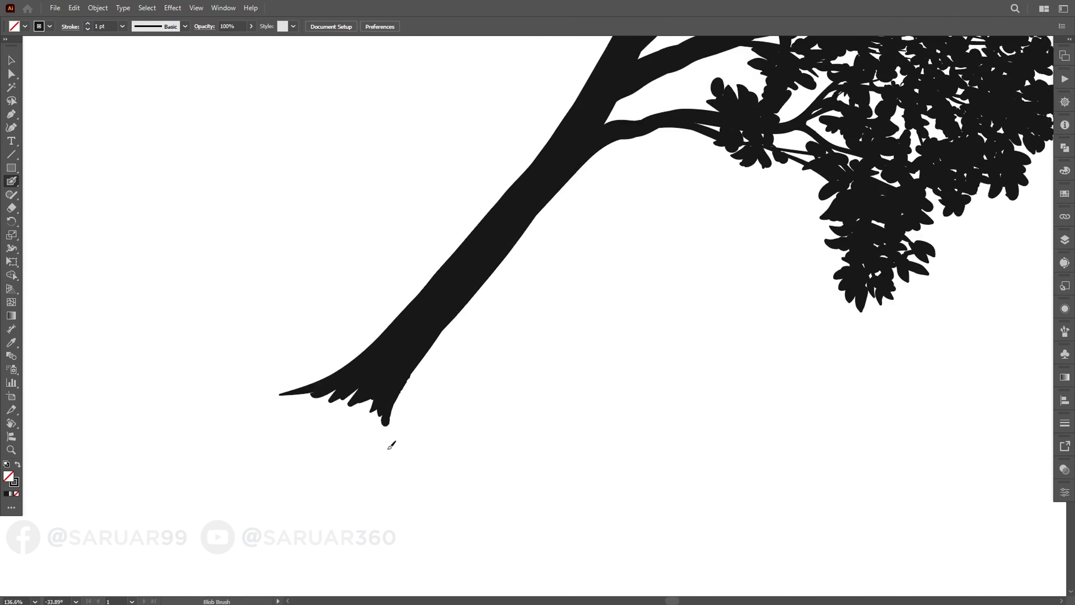
{"action": "left_click_drag", "start_coordinate": [176, 366], "coordinate": [334, 375]}
{"action": "mouse_move", "coordinate": [330, 365]}
{"action": "left_mouse_down"}
{"action": "mouse_move", "coordinate": [359, 336]}
{"action": "mouse_move", "coordinate": [621, 363]}
{"action": "mouse_move", "coordinate": [631, 285]}
{"action": "left_mouse_up"}
{"action": "left_click_drag", "start_coordinate": [596, 399], "coordinate": [615, 323]}
{"action": "left_click_drag", "start_coordinate": [511, 501], "coordinate": [592, 433]}
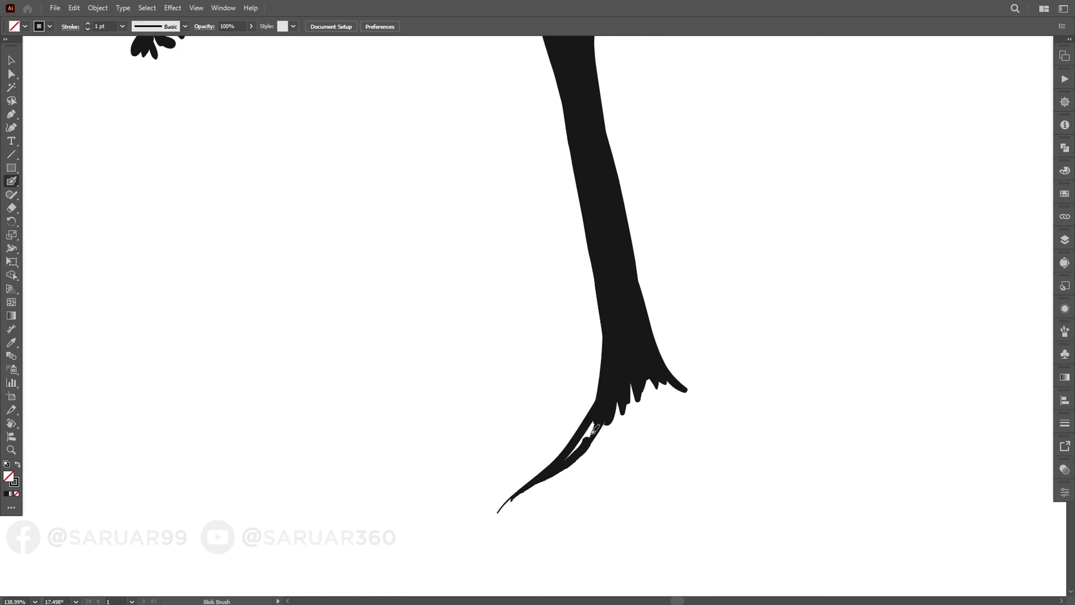
{"action": "left_click_drag", "start_coordinate": [644, 403], "coordinate": [751, 387]}
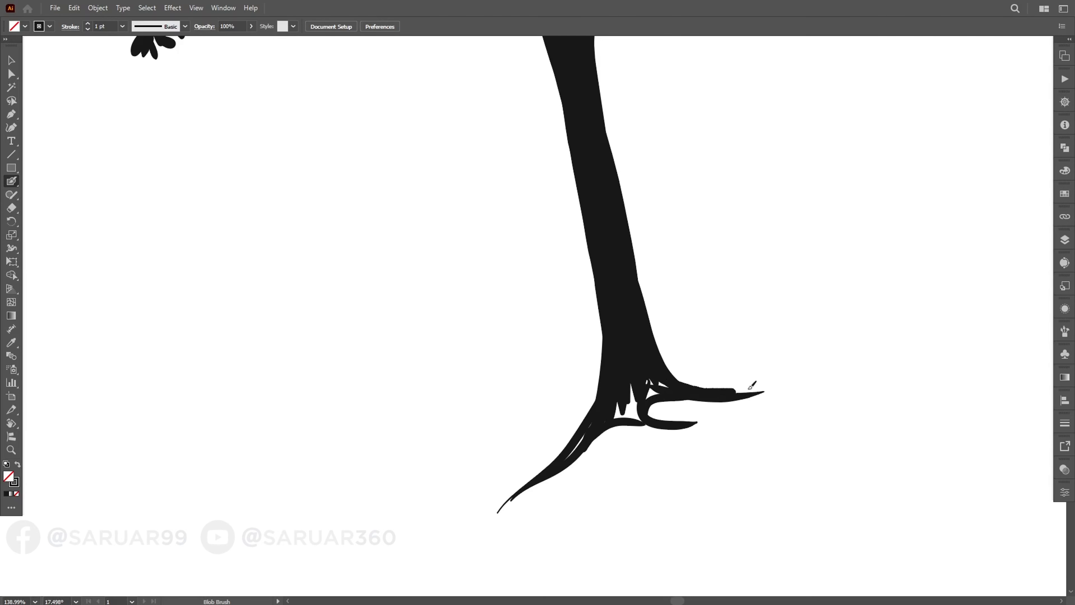
Fill the gaps at the trunk base and paint branching roots on its left side
{"action": "left_click_drag", "start_coordinate": [622, 396], "coordinate": [619, 414]}
{"action": "mouse_move", "coordinate": [578, 428]}
{"action": "left_mouse_down"}
{"action": "mouse_move", "coordinate": [495, 513]}
{"action": "mouse_move", "coordinate": [578, 458]}
{"action": "mouse_move", "coordinate": [592, 397]}
{"action": "mouse_move", "coordinate": [561, 438]}
{"action": "left_mouse_up"}
{"action": "scroll", "coordinate": [621, 422], "scroll_direction": "up", "scroll_amount": 2}
{"action": "mouse_move", "coordinate": [640, 426]}
{"action": "left_mouse_down"}
{"action": "mouse_move", "coordinate": [661, 428]}
{"action": "mouse_move", "coordinate": [623, 468]}
{"action": "mouse_move", "coordinate": [493, 547]}
{"action": "left_mouse_up"}
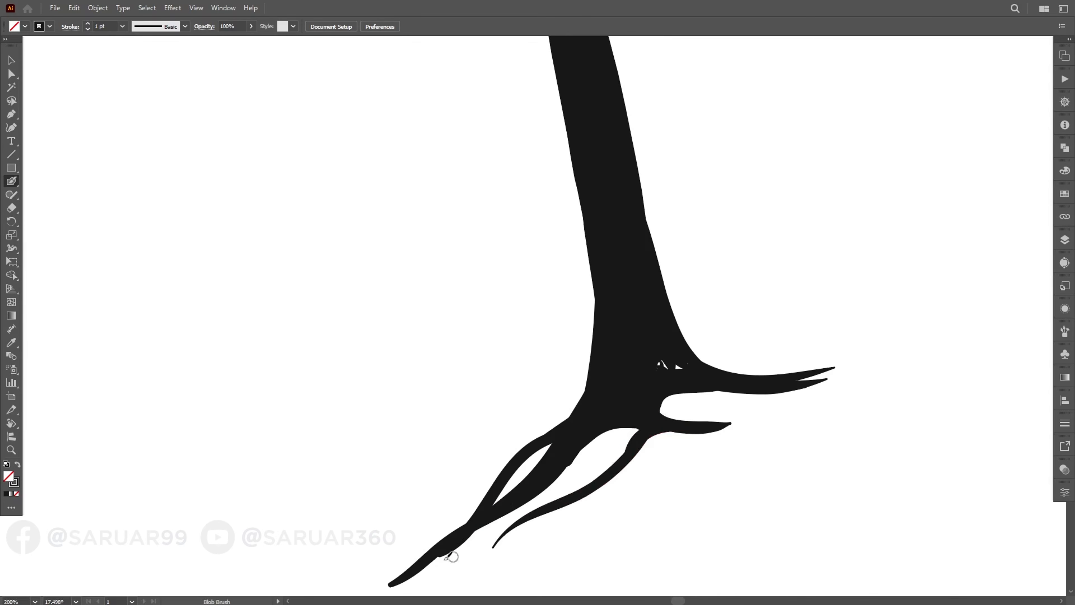
{"action": "left_click_drag", "start_coordinate": [592, 487], "coordinate": [464, 531]}
{"action": "left_click_drag", "start_coordinate": [589, 440], "coordinate": [513, 469]}
{"action": "left_click_drag", "start_coordinate": [592, 381], "coordinate": [552, 429]}
{"action": "scroll", "coordinate": [603, 424], "scroll_direction": "down", "scroll_amount": 1}
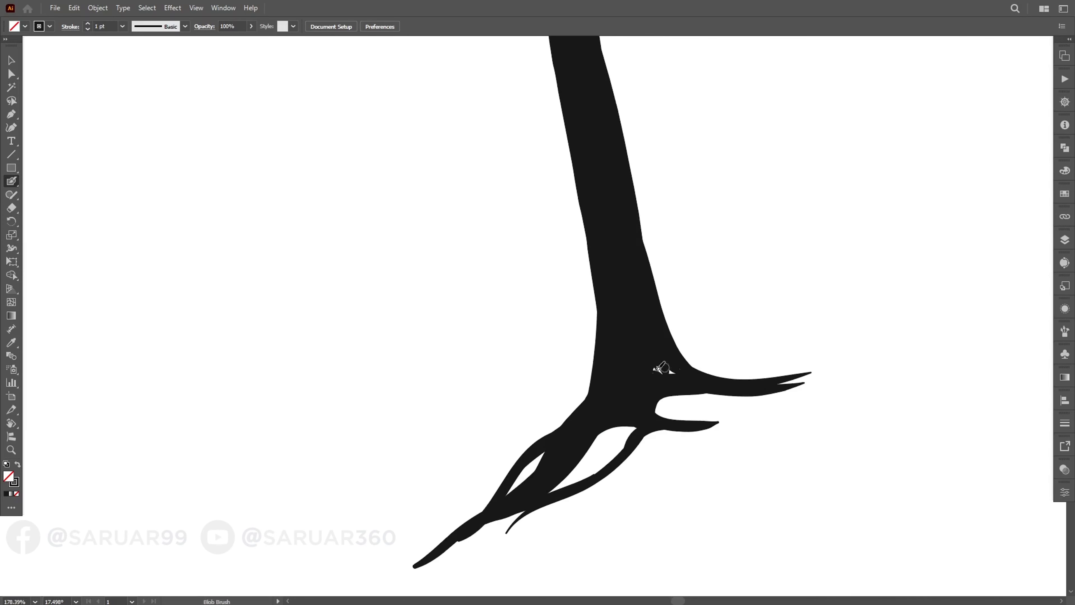
Fill the remaining hole in the trunk base, extend the right root and widen the left flare
{"action": "left_click_drag", "start_coordinate": [656, 366], "coordinate": [675, 371]}
{"action": "left_click_drag", "start_coordinate": [654, 409], "coordinate": [867, 348]}
{"action": "mouse_move", "coordinate": [812, 366]}
{"action": "left_mouse_down"}
{"action": "mouse_move", "coordinate": [803, 304]}
{"action": "mouse_move", "coordinate": [728, 415]}
{"action": "left_mouse_up"}
{"action": "left_click_drag", "start_coordinate": [582, 402], "coordinate": [555, 474]}
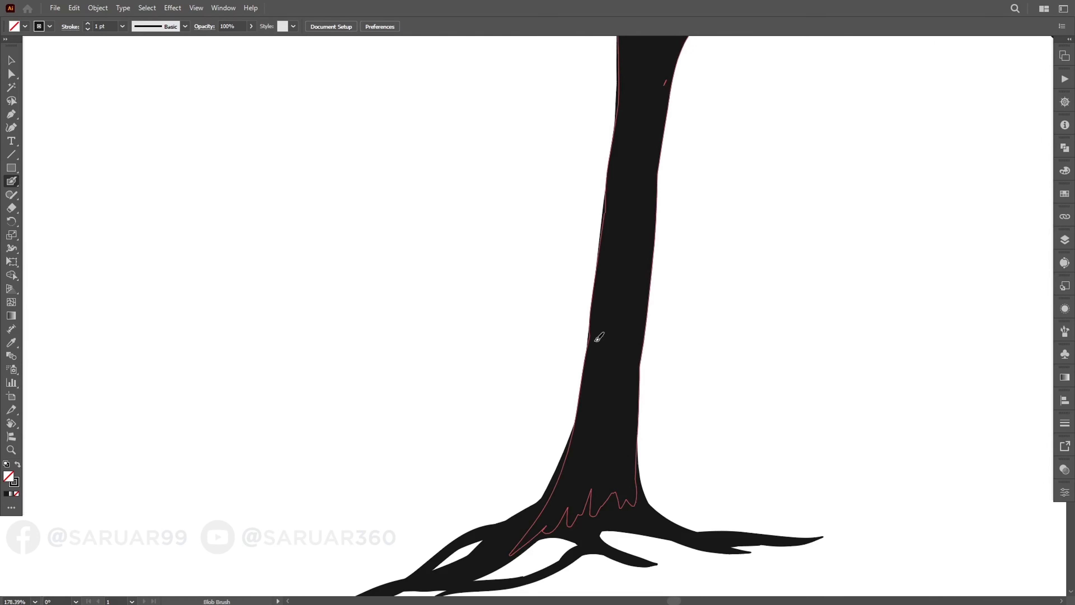
Erase thin lengthwise bark lines in the trunk, undoing the first stroke
{"action": "scroll", "coordinate": [645, 437], "scroll_direction": "up", "scroll_amount": 1}
{"action": "key", "text": "shift+e"}
{"action": "mouse_move", "coordinate": [617, 408]}
{"action": "left_mouse_down"}
{"action": "mouse_move", "coordinate": [603, 458]}
{"action": "mouse_move", "coordinate": [356, 513]}
{"action": "mouse_move", "coordinate": [373, 523]}
{"action": "mouse_move", "coordinate": [528, 493]}
{"action": "mouse_move", "coordinate": [596, 303]}
{"action": "left_mouse_up"}
{"action": "scroll", "coordinate": [603, 458], "scroll_direction": "up", "scroll_amount": 1}
{"action": "key", "text": "ctrl+z"}
{"action": "left_click_drag", "start_coordinate": [550, 381], "coordinate": [504, 413]}
{"action": "left_click_drag", "start_coordinate": [501, 321], "coordinate": [434, 589]}
{"action": "left_click_drag", "start_coordinate": [549, 255], "coordinate": [522, 497]}
{"action": "left_click_drag", "start_coordinate": [542, 294], "coordinate": [529, 406]}
Erase fine curved bark lines in the flared trunk base and roots
{"action": "left_click_drag", "start_coordinate": [464, 343], "coordinate": [408, 398]}
{"action": "left_click_drag", "start_coordinate": [507, 386], "coordinate": [546, 407]}
{"action": "left_click_drag", "start_coordinate": [478, 457], "coordinate": [464, 485]}
{"action": "left_click_drag", "start_coordinate": [492, 494], "coordinate": [540, 546]}
{"action": "left_click_drag", "start_coordinate": [560, 543], "coordinate": [654, 546]}
{"action": "left_click_drag", "start_coordinate": [550, 508], "coordinate": [530, 538]}
{"action": "left_click_drag", "start_coordinate": [530, 538], "coordinate": [607, 496]}
Refine the bark lines along the whole trunk with Blob Brush strokes
{"action": "key", "text": "shift+b"}
{"action": "left_click_drag", "start_coordinate": [528, 478], "coordinate": [504, 505]}
{"action": "scroll", "coordinate": [624, 525], "scroll_direction": "up", "scroll_amount": 1}
{"action": "scroll", "coordinate": [625, 519], "scroll_direction": "down", "scroll_amount": 2}
{"action": "mouse_move", "coordinate": [612, 518]}
{"action": "left_mouse_down"}
{"action": "mouse_move", "coordinate": [669, 540]}
{"action": "mouse_move", "coordinate": [613, 579]}
{"action": "left_mouse_up"}
{"action": "left_click_drag", "start_coordinate": [573, 379], "coordinate": [567, 415]}
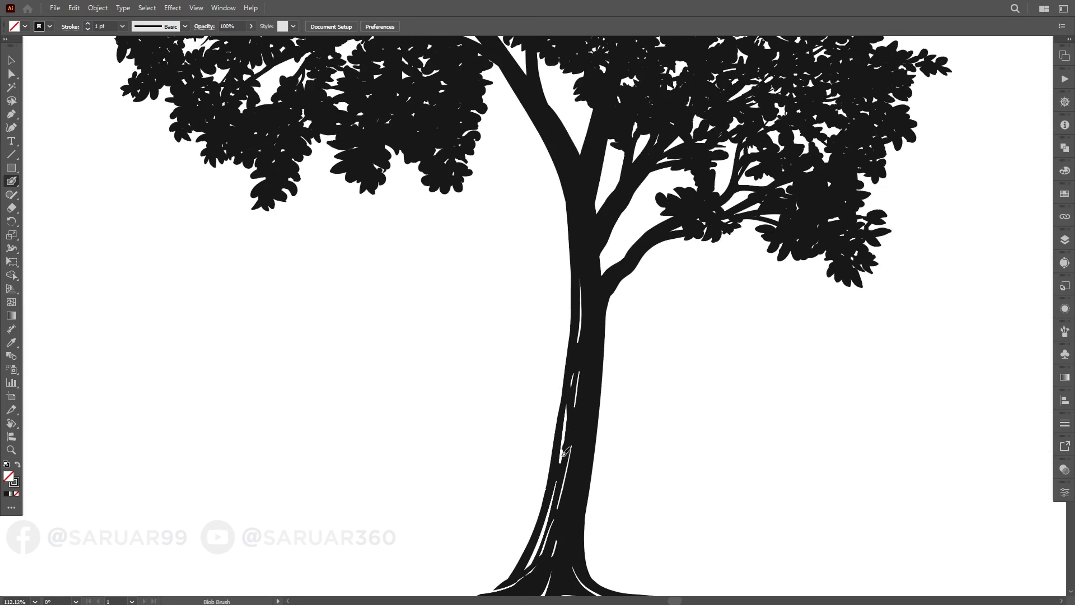
{"action": "left_click_drag", "start_coordinate": [564, 453], "coordinate": [539, 552]}
{"action": "mouse_move", "coordinate": [563, 323]}
{"action": "left_mouse_down"}
{"action": "mouse_move", "coordinate": [548, 324]}
{"action": "mouse_move", "coordinate": [581, 345]}
{"action": "left_mouse_up"}
{"action": "mouse_move", "coordinate": [581, 351]}
{"action": "left_mouse_down"}
{"action": "mouse_move", "coordinate": [614, 352]}
{"action": "mouse_move", "coordinate": [575, 348]}
{"action": "left_mouse_up"}
{"action": "mouse_move", "coordinate": [564, 554]}
{"action": "left_mouse_down"}
{"action": "mouse_move", "coordinate": [588, 436]}
{"action": "mouse_move", "coordinate": [609, 436]}
{"action": "left_mouse_up"}
Paint additional thin tapering roots spreading to both sides of the trunk base
{"action": "left_click_drag", "start_coordinate": [427, 526], "coordinate": [369, 536]}
{"action": "left_click_drag", "start_coordinate": [482, 511], "coordinate": [440, 526]}
{"action": "left_click_drag", "start_coordinate": [544, 489], "coordinate": [618, 504]}
{"action": "left_click_drag", "start_coordinate": [635, 470], "coordinate": [645, 470]}
{"action": "left_click_drag", "start_coordinate": [548, 478], "coordinate": [633, 502]}
{"action": "mouse_move", "coordinate": [601, 500]}
{"action": "left_mouse_down"}
{"action": "mouse_move", "coordinate": [661, 503]}
{"action": "mouse_move", "coordinate": [762, 474]}
{"action": "left_mouse_up"}
{"action": "left_click_drag", "start_coordinate": [473, 493], "coordinate": [364, 524]}
{"action": "left_click_drag", "start_coordinate": [518, 466], "coordinate": [466, 466]}
Paint more leaves along the crown's right side to fill out its outline
{"action": "left_click_drag", "start_coordinate": [697, 239], "coordinate": [623, 413]}
{"action": "left_click_drag", "start_coordinate": [623, 412], "coordinate": [633, 412]}
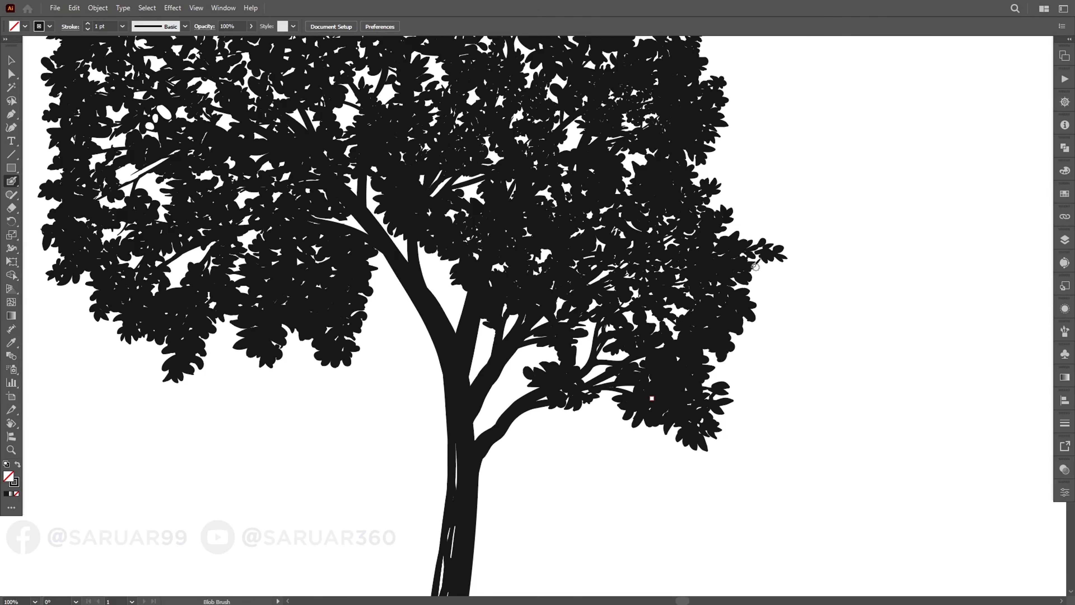
{"action": "mouse_move", "coordinate": [687, 178]}
{"action": "left_mouse_down"}
{"action": "mouse_move", "coordinate": [688, 273]}
{"action": "mouse_move", "coordinate": [729, 393]}
{"action": "left_mouse_up"}
{"action": "left_click_drag", "start_coordinate": [639, 381], "coordinate": [584, 381]}
{"action": "mouse_move", "coordinate": [588, 424]}
{"action": "left_mouse_down"}
{"action": "mouse_move", "coordinate": [527, 212]}
{"action": "mouse_move", "coordinate": [533, 299]}
{"action": "left_mouse_up"}
Group the whole tree and rotate it slightly clockwise
{"action": "key", "text": "v"}
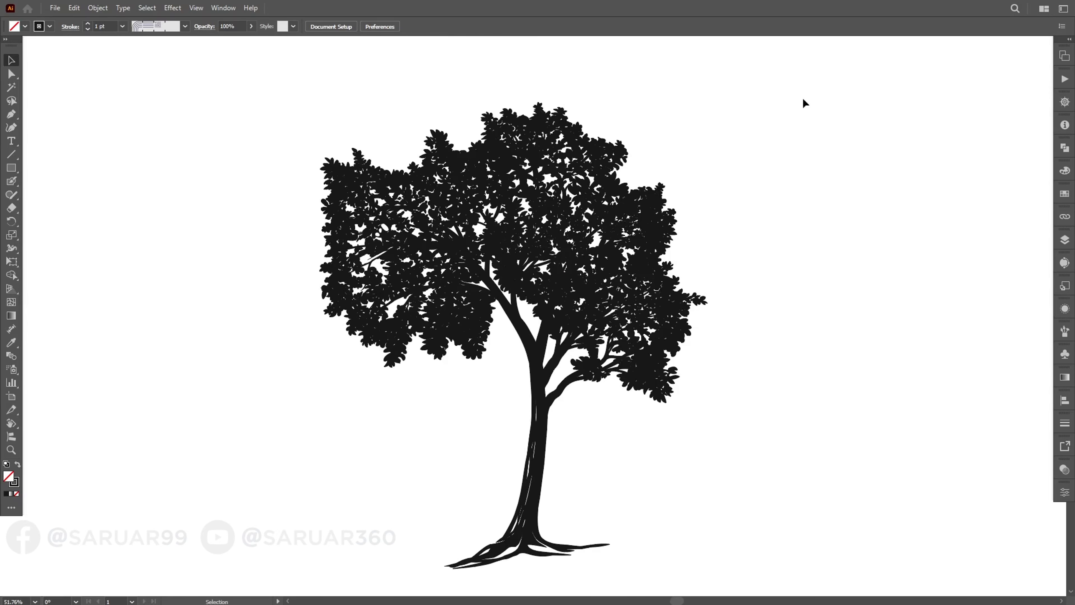
{"action": "left_click_drag", "start_coordinate": [814, 75], "coordinate": [240, 594]}
{"action": "right_click", "coordinate": [478, 305]}
{"action": "left_click", "coordinate": [508, 427]}
{"action": "left_click_drag", "start_coordinate": [720, 501], "coordinate": [713, 507]}
{"action": "right_click", "coordinate": [763, 382]}
{"action": "left_click", "coordinate": [779, 205]}
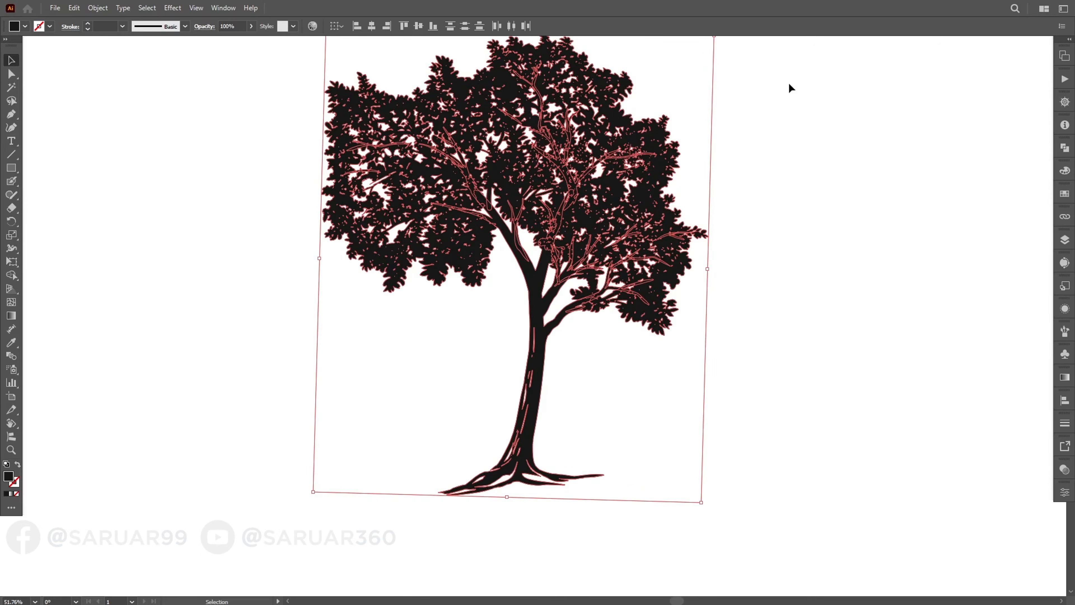
{"action": "left_click_drag", "start_coordinate": [790, 84], "coordinate": [257, 527]}
{"action": "left_click_drag", "start_coordinate": [714, 265], "coordinate": [714, 268]}
Exclude the crown foliage from the selection and unite the remaining tree shapes
{"action": "left_click_drag", "start_coordinate": [753, 207], "coordinate": [446, 259]}
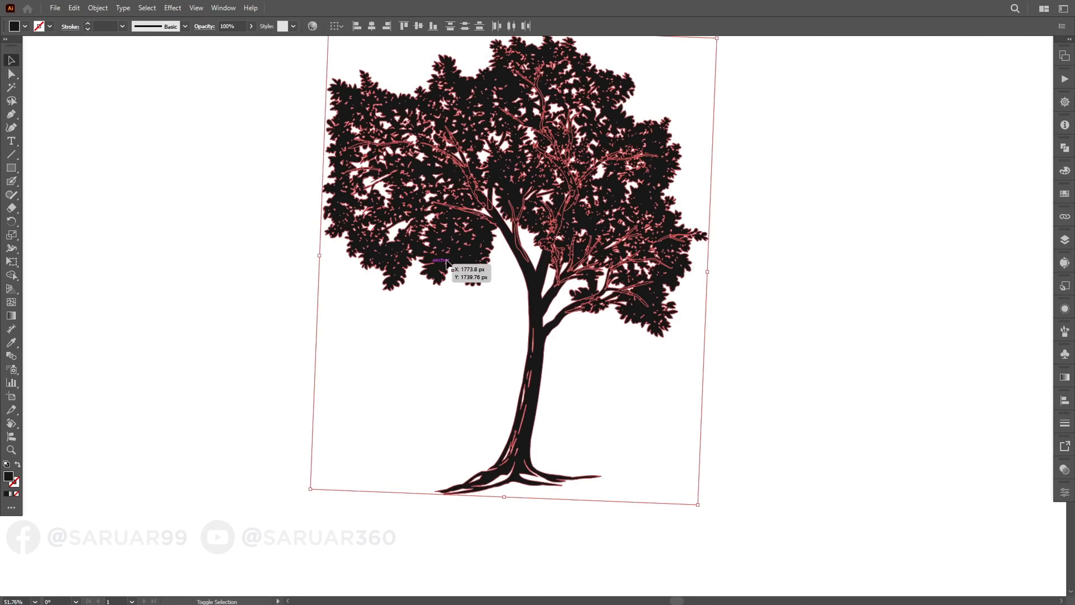
{"action": "left_click", "coordinate": [446, 260], "text": "shift"}
{"action": "left_click", "coordinate": [1064, 148]}
{"action": "left_click", "coordinate": [936, 167]}
Select the crown foliage without the trunk and unite its shapes
{"action": "left_click_drag", "start_coordinate": [309, 325], "coordinate": [517, 351]}
{"action": "left_click", "coordinate": [517, 360], "text": "shift"}
{"action": "left_click", "coordinate": [1064, 147]}
{"action": "left_click", "coordinate": [936, 166]}
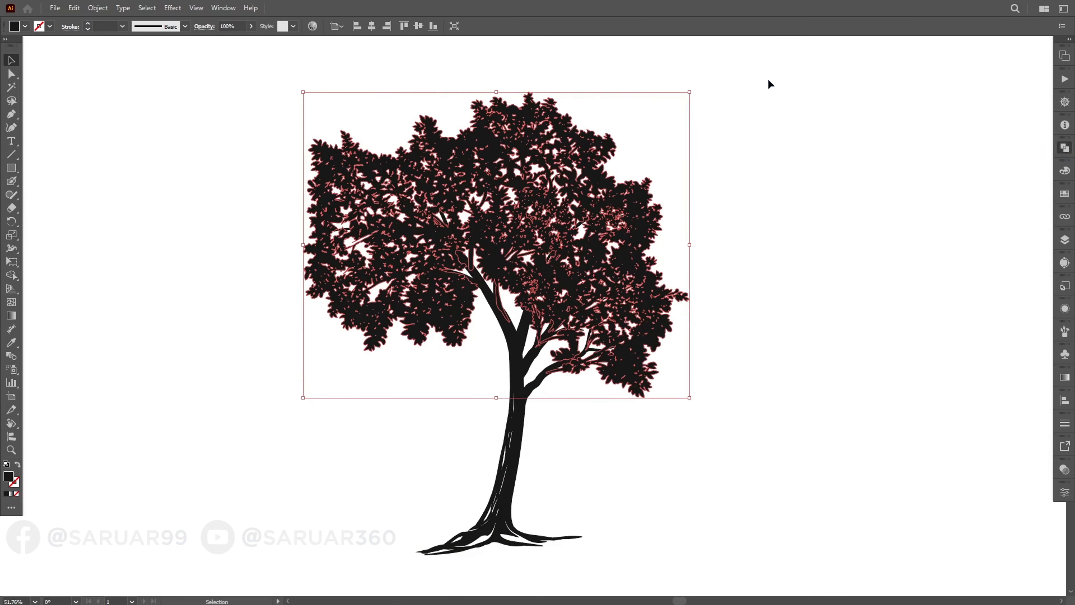
Select the crown and trunk together and group them
{"action": "left_click_drag", "start_coordinate": [770, 85], "coordinate": [423, 428]}
{"action": "right_click", "coordinate": [466, 292]}
{"action": "left_click", "coordinate": [511, 455]}
Erase the thin stray root at the trunk's lower left, trim the other root edges and deselect the tree
{"action": "scroll", "coordinate": [565, 507], "scroll_direction": "up", "scroll_amount": 4}
{"action": "left_click_drag", "start_coordinate": [564, 507], "coordinate": [610, 358]}
{"action": "key", "text": "shift+e"}
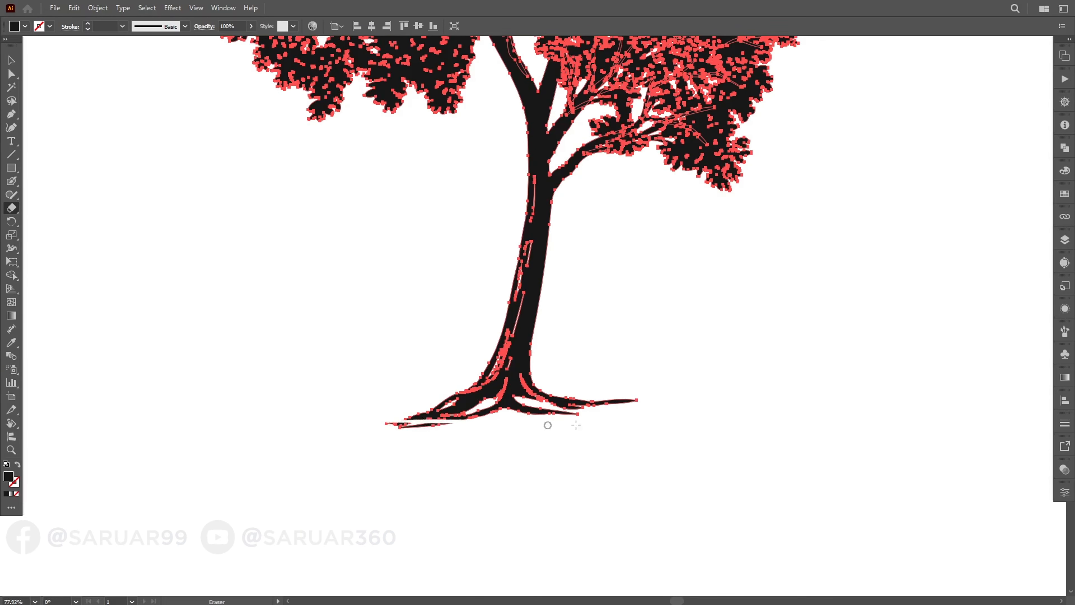
{"action": "scroll", "coordinate": [512, 432], "scroll_direction": "up", "scroll_amount": 5}
{"action": "left_click_drag", "start_coordinate": [273, 414], "coordinate": [408, 422]}
{"action": "left_click_drag", "start_coordinate": [235, 419], "coordinate": [273, 417]}
{"action": "left_click_drag", "start_coordinate": [343, 416], "coordinate": [468, 404]}
{"action": "left_click_drag", "start_coordinate": [496, 397], "coordinate": [589, 403]}
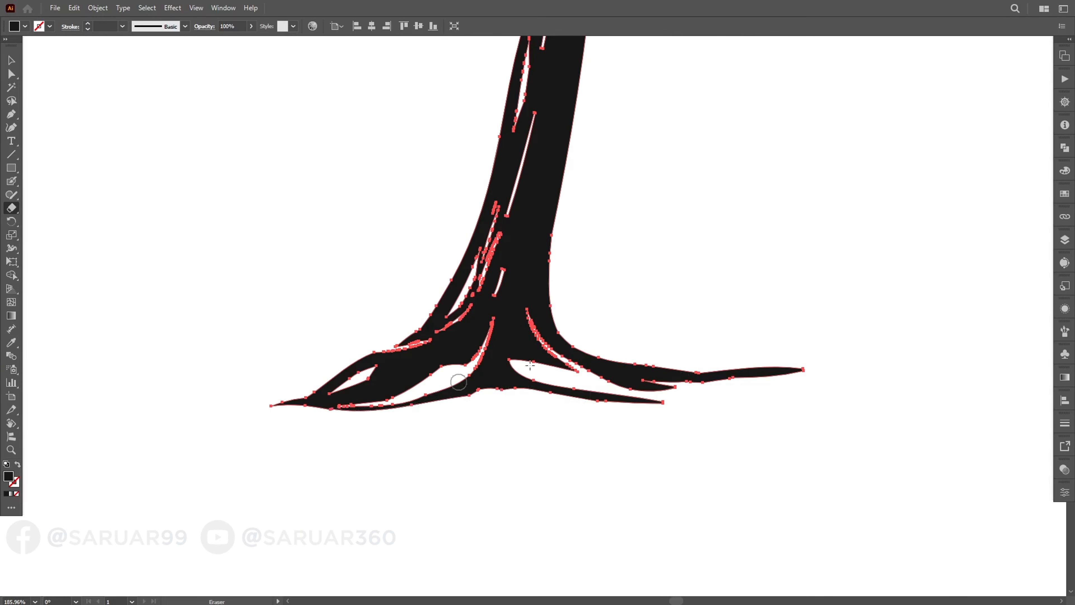
{"action": "left_click_drag", "start_coordinate": [610, 355], "coordinate": [806, 371]}
{"action": "scroll", "coordinate": [673, 279], "scroll_direction": "down", "scroll_amount": 9}
{"action": "left_click_drag", "start_coordinate": [708, 262], "coordinate": [607, 390]}
{"action": "scroll", "coordinate": [607, 390], "scroll_direction": "up", "scroll_amount": 2}
{"action": "key", "text": "v"}
{"action": "left_click", "coordinate": [775, 226]}
{"action": "scroll", "coordinate": [598, 408], "scroll_direction": "down", "scroll_amount": 2}
{"action": "key", "text": "shift+e"}
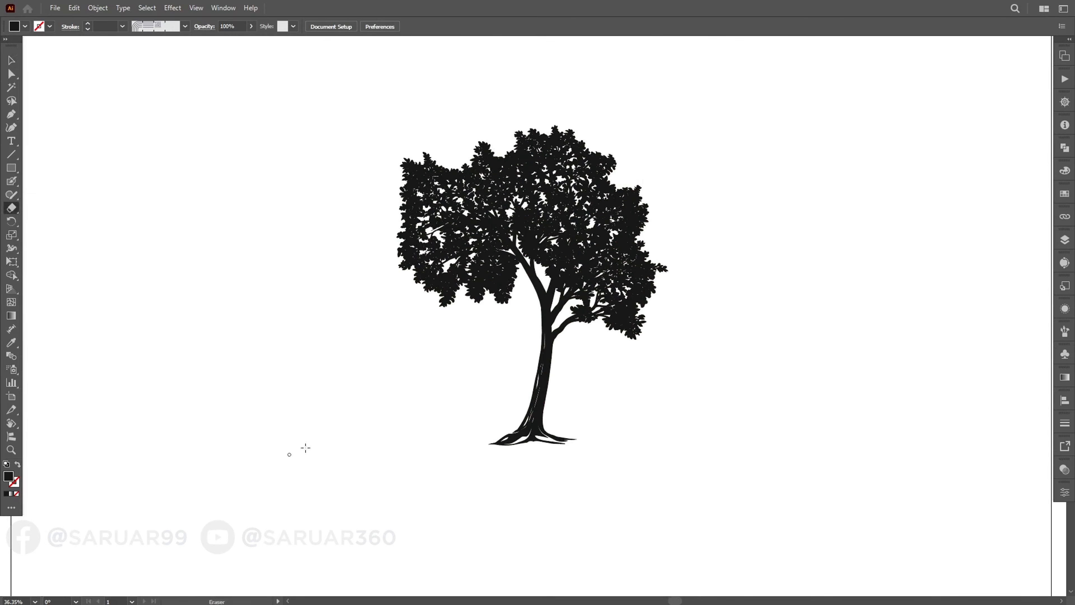
Ungroup the tree and clear the selection
{"action": "scroll", "coordinate": [648, 250], "scroll_direction": "up", "scroll_amount": 7}
{"action": "key", "text": "v"}
{"action": "left_click_drag", "start_coordinate": [707, 279], "coordinate": [592, 313]}
{"action": "right_click", "coordinate": [579, 263]}
{"action": "left_click", "coordinate": [622, 415]}
{"action": "left_click", "coordinate": [799, 243]}
Paint leaves with the Blob Brush over the broken twig at the crown's far right edge
{"action": "key", "text": "shift+e"}
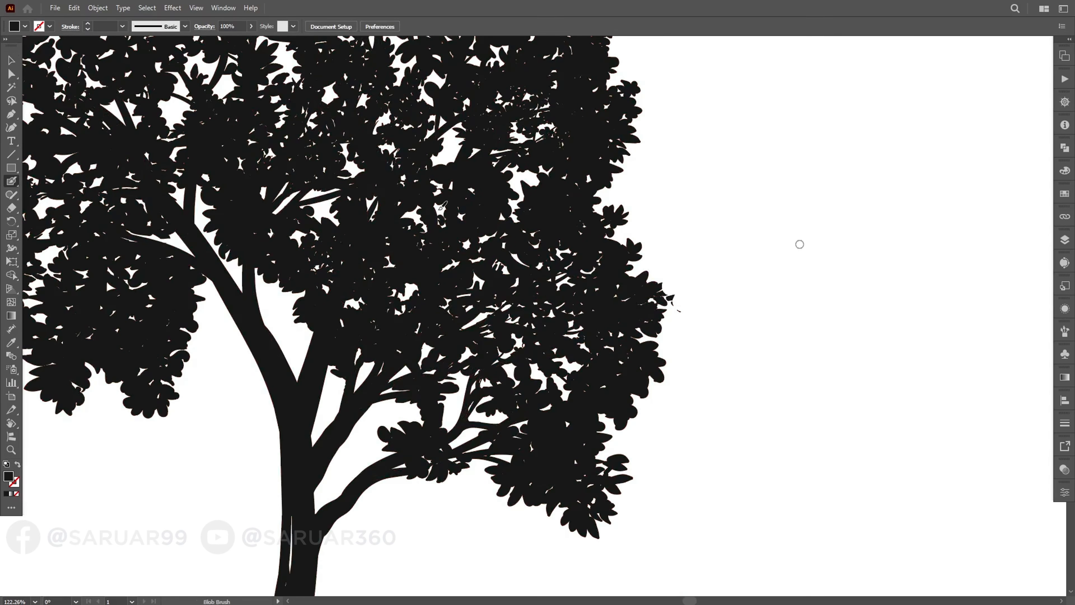
{"action": "scroll", "coordinate": [658, 306], "scroll_direction": "up", "scroll_amount": 2}
{"action": "key", "text": "shift+b"}
{"action": "left_click_drag", "start_coordinate": [677, 308], "coordinate": [688, 281]}
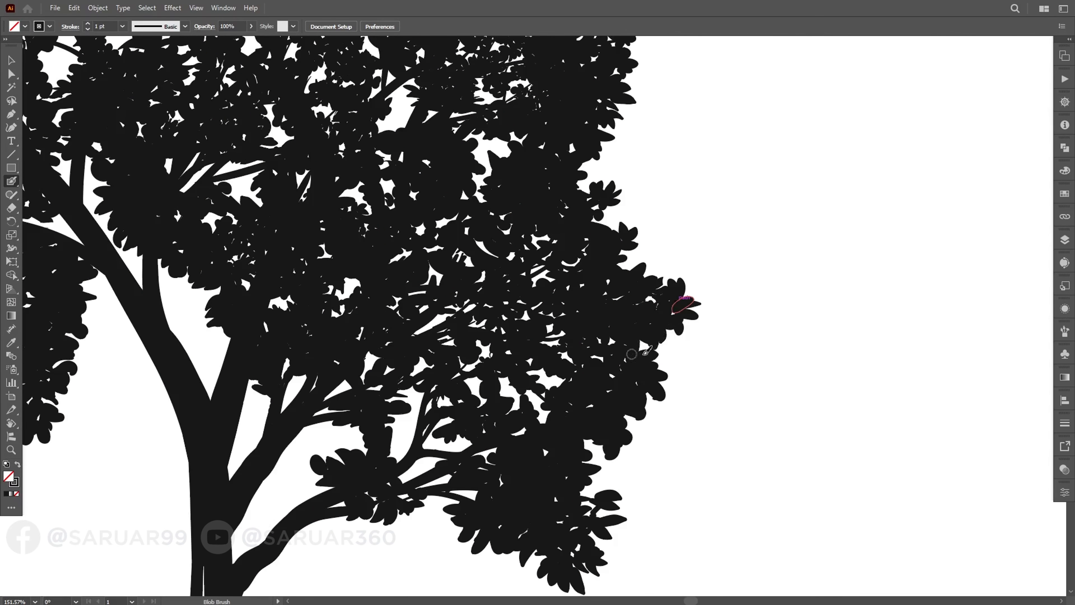
{"action": "scroll", "coordinate": [675, 301], "scroll_direction": "down", "scroll_amount": 6}
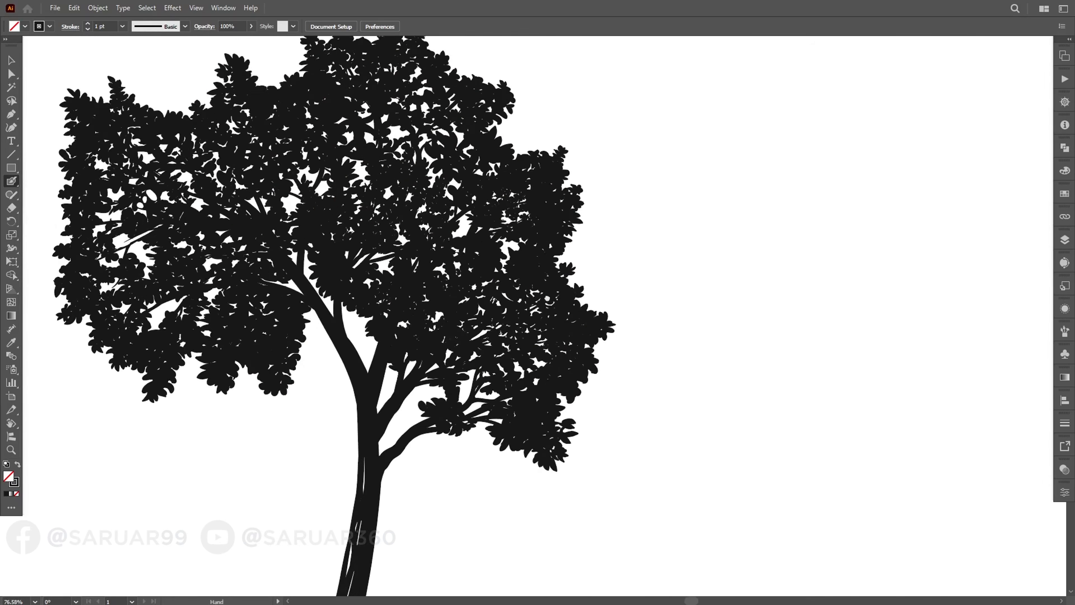
Select the crown foliage with its new leaves and unite the shapes
{"action": "key", "text": "v"}
{"action": "left_click_drag", "start_coordinate": [205, 55], "coordinate": [592, 212]}
{"action": "left_click", "coordinate": [1064, 148]}
{"action": "left_click", "coordinate": [934, 173]}
Unite the trunk and branch shapes without the crown, and group the whole tree
{"action": "left_click_drag", "start_coordinate": [721, 50], "coordinate": [99, 563]}
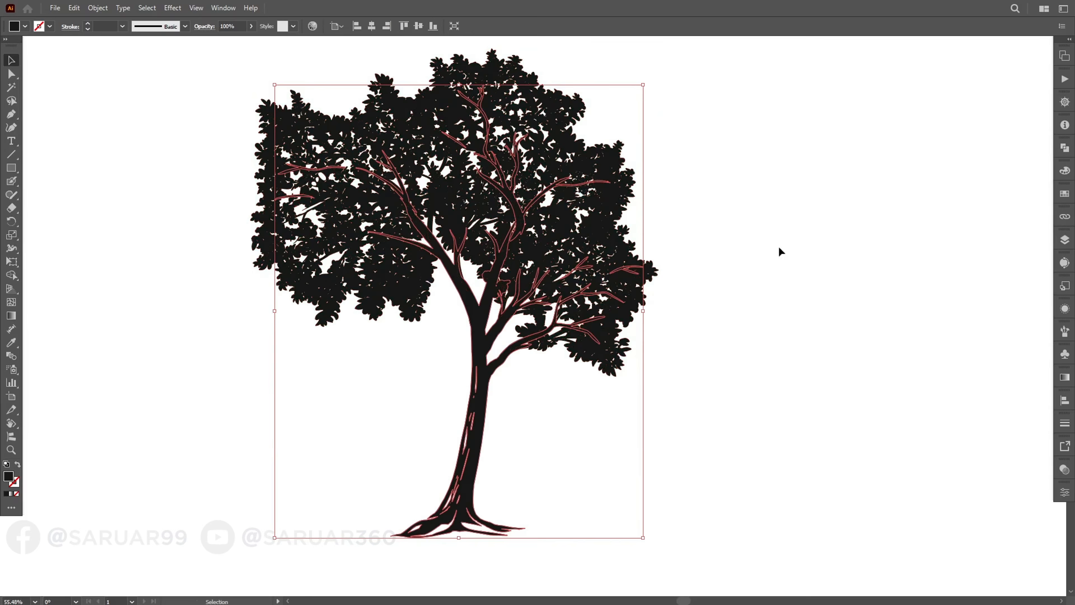
{"action": "left_click", "coordinate": [1064, 147]}
{"action": "left_click", "coordinate": [934, 172]}
{"action": "left_click_drag", "start_coordinate": [723, 70], "coordinate": [407, 356]}
{"action": "right_click", "coordinate": [405, 357]}
{"action": "left_click", "coordinate": [451, 196]}
{"action": "left_click", "coordinate": [796, 293]}
Paint leaves with the Blob Brush into the gaps on the crown's lower left side
{"action": "left_click_drag", "start_coordinate": [707, 323], "coordinate": [783, 342]}
{"action": "scroll", "coordinate": [584, 290], "scroll_direction": "down", "scroll_amount": 2}
{"action": "left_click_drag", "start_coordinate": [471, 282], "coordinate": [559, 282]}
{"action": "key", "text": "shift+b"}
{"action": "left_click_drag", "start_coordinate": [372, 275], "coordinate": [424, 275]}
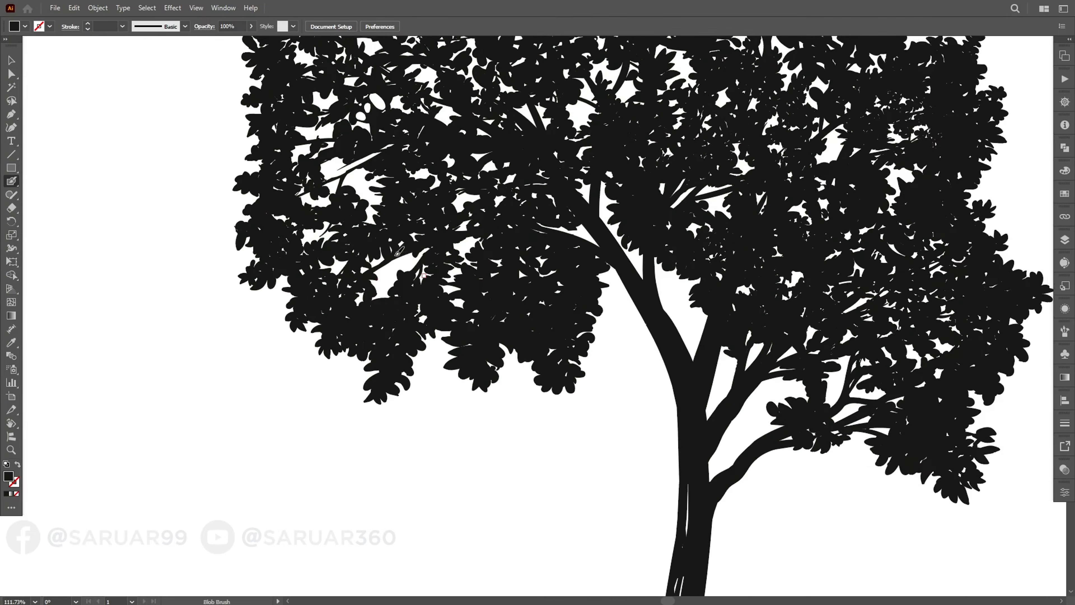
{"action": "left_click_drag", "start_coordinate": [402, 203], "coordinate": [402, 296]}
{"action": "key", "text": "shift+x"}
{"action": "left_click_drag", "start_coordinate": [453, 273], "coordinate": [394, 270]}
Paint more leaves into the white gaps in the crown's upper right part
{"action": "scroll", "coordinate": [318, 207], "scroll_direction": "up", "scroll_amount": 3}
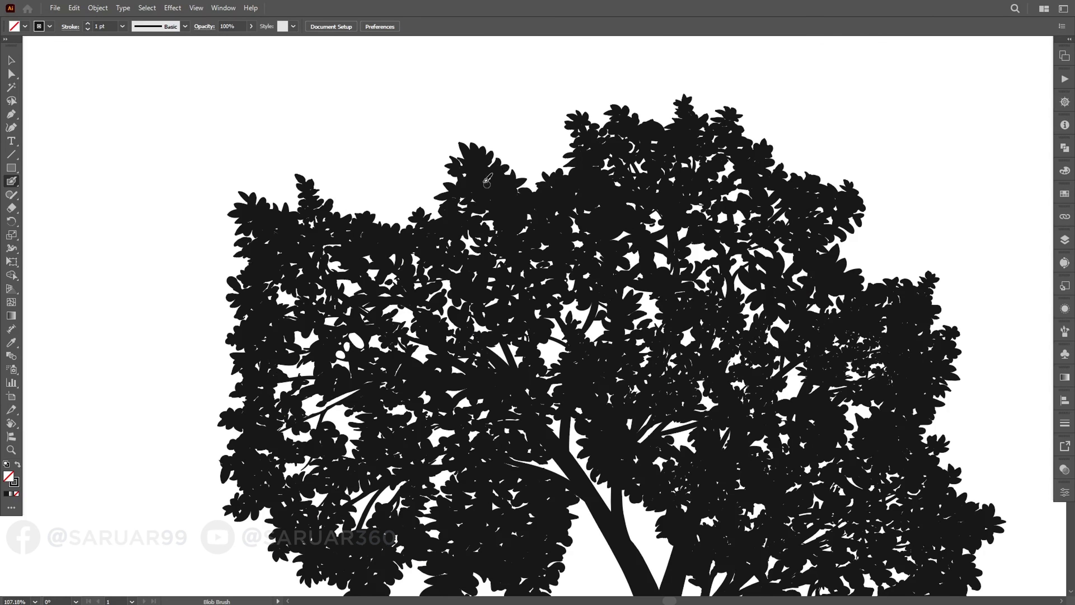
{"action": "scroll", "coordinate": [550, 174], "scroll_direction": "up", "scroll_amount": 2}
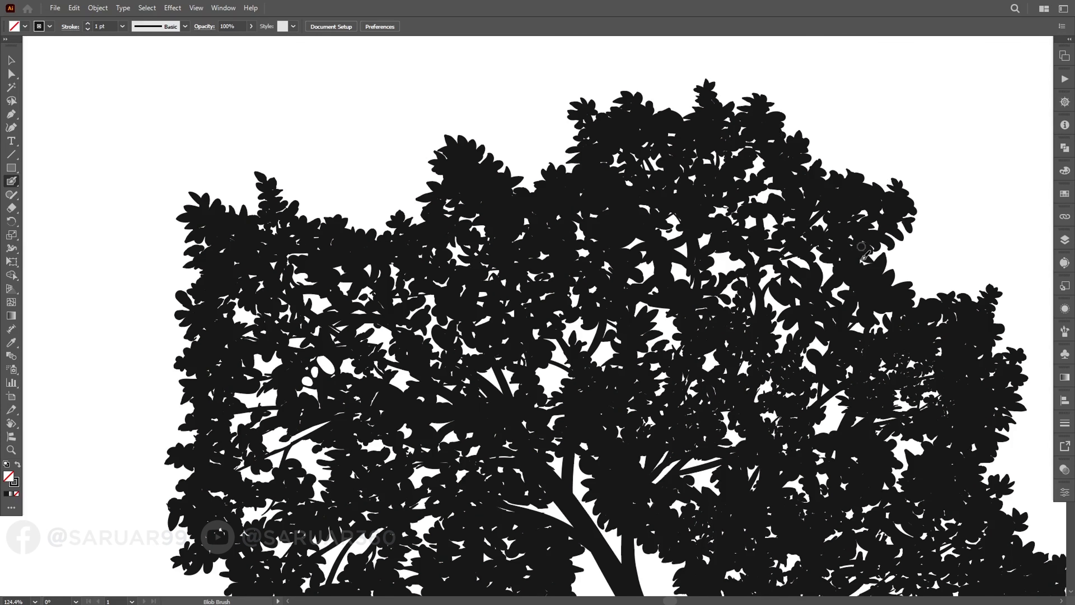
{"action": "left_click_drag", "start_coordinate": [861, 246], "coordinate": [720, 233]}
{"action": "left_click_drag", "start_coordinate": [795, 350], "coordinate": [836, 255]}
{"action": "scroll", "coordinate": [650, 155], "scroll_direction": "down", "scroll_amount": 2}
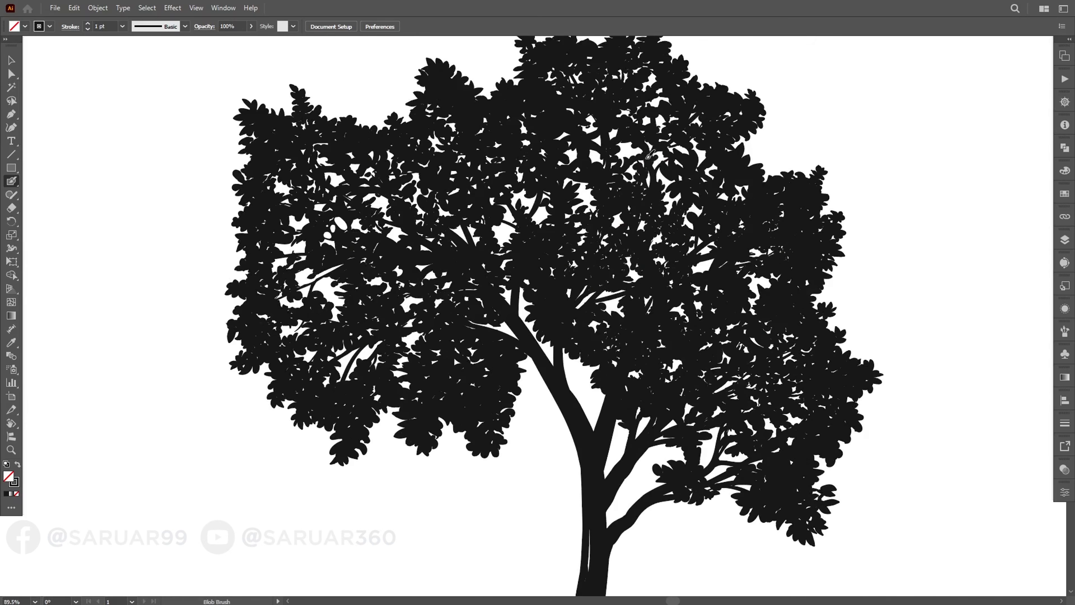
{"action": "scroll", "coordinate": [455, 290], "scroll_direction": "down", "scroll_amount": 1}
{"action": "scroll", "coordinate": [435, 170], "scroll_direction": "up", "scroll_amount": 2}
{"action": "scroll", "coordinate": [546, 280], "scroll_direction": "down", "scroll_amount": 3}
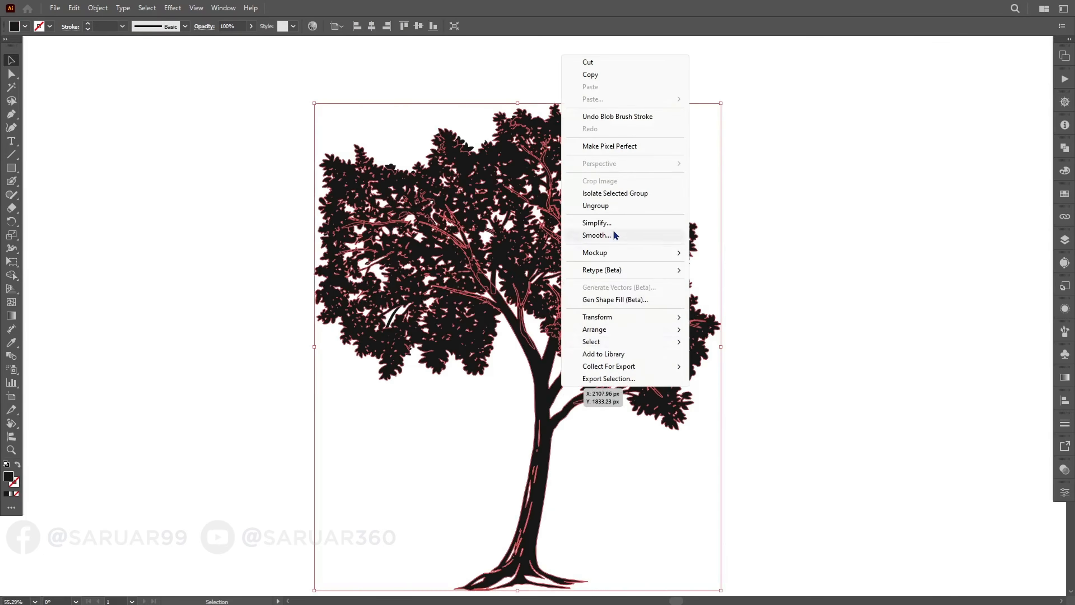
Ungroup the tree and unite the crown foliage with the newly painted leaves
{"action": "left_click", "coordinate": [596, 205]}
{"action": "left_click_drag", "start_coordinate": [866, 50], "coordinate": [211, 446]}
{"action": "left_click", "coordinate": [1064, 148]}
{"action": "left_click", "coordinate": [939, 171]}
{"action": "left_click", "coordinate": [838, 298]}
Select the tree, exclude the crown foliage and unite the trunk and branches
{"action": "scroll", "coordinate": [796, 271], "scroll_direction": "down", "scroll_amount": 1}
{"action": "left_click_drag", "start_coordinate": [795, 269], "coordinate": [763, 276]}
{"action": "left_click_drag", "start_coordinate": [769, 72], "coordinate": [231, 269]}
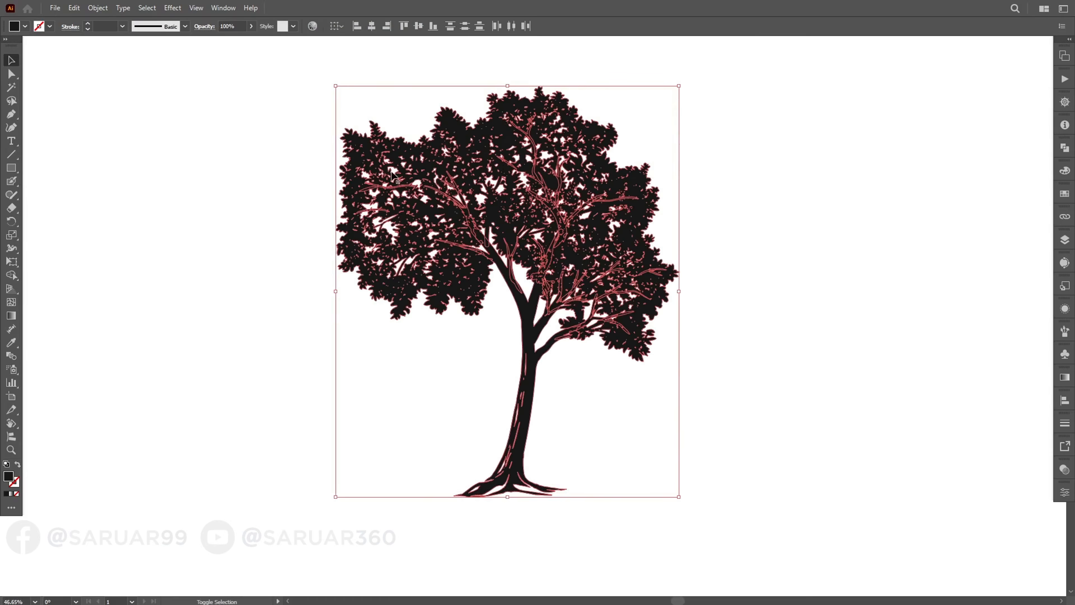
{"action": "left_click", "coordinate": [392, 172], "text": "shift"}
{"action": "left_click", "coordinate": [1064, 147]}
{"action": "left_click", "coordinate": [934, 171]}
{"action": "left_click", "coordinate": [863, 211]}
Group the united crown and trunk into one tree
{"action": "left_click_drag", "start_coordinate": [795, 228], "coordinate": [455, 372]}
{"action": "right_click", "coordinate": [455, 381]}
{"action": "left_click", "coordinate": [484, 440]}
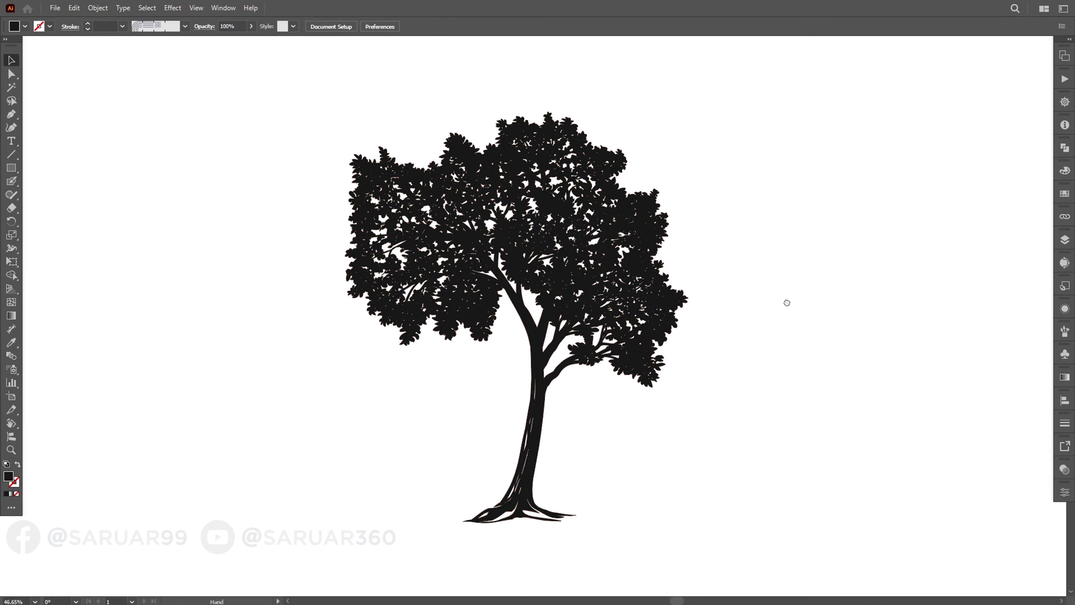